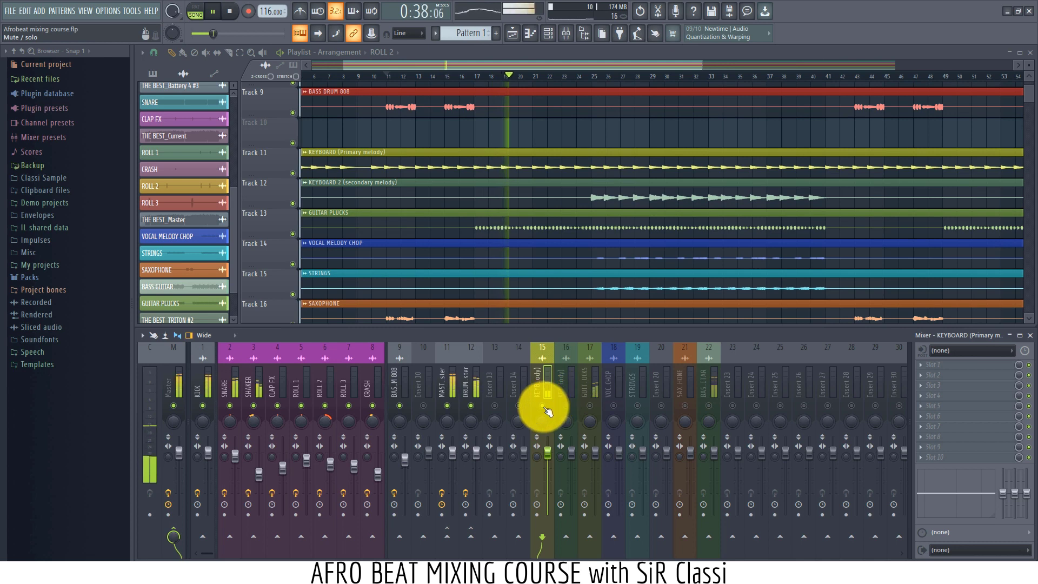
# Select the KEYBOARD (Primary melody) clip and play the arrangement to audition it within the mix.
pyautogui.press('space')
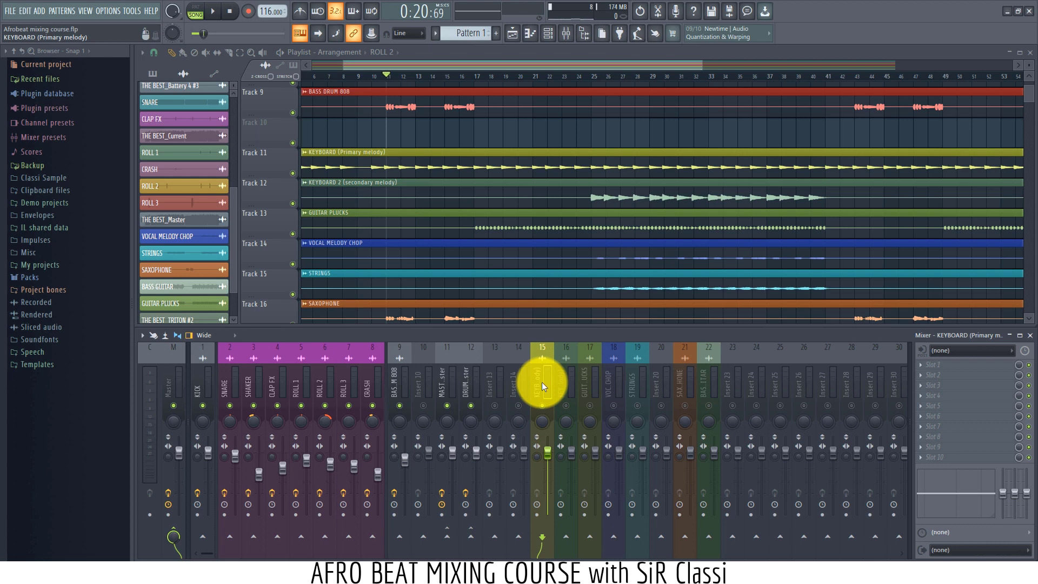
pyautogui.click(410, 165)
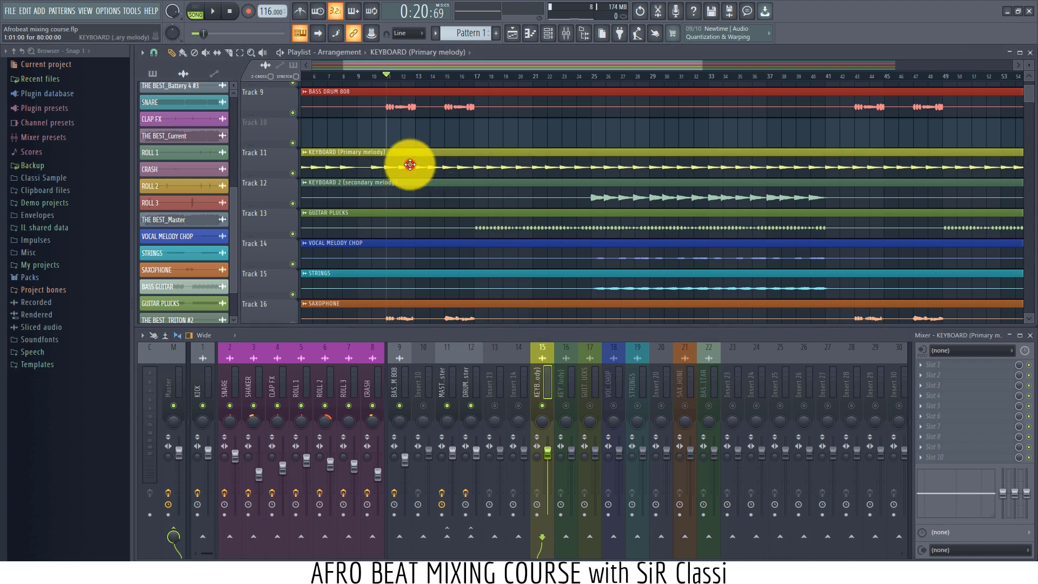
pyautogui.press('space')
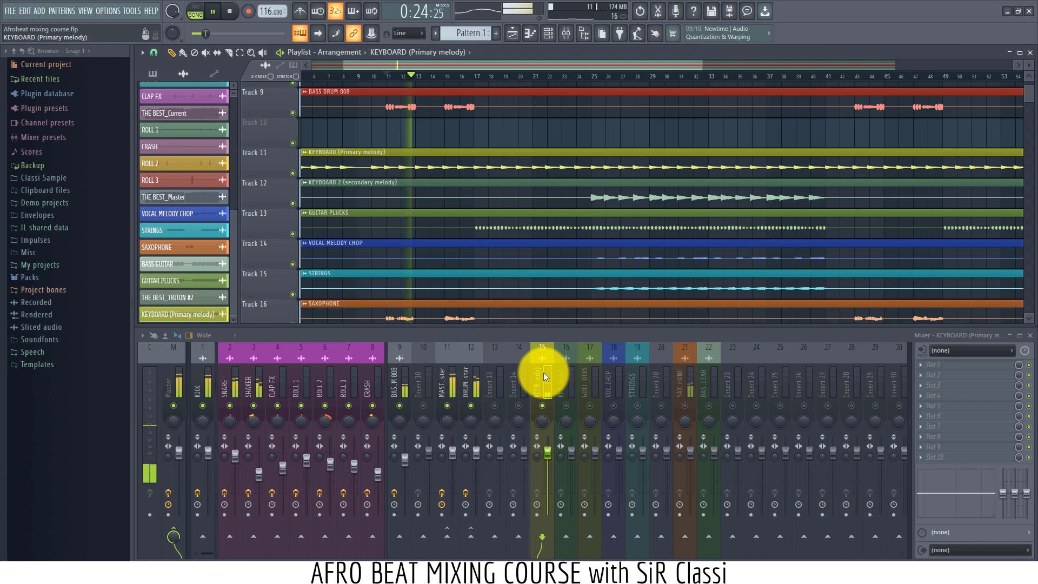
pyautogui.moveTo(543, 450); pyautogui.dragTo(547, 452)
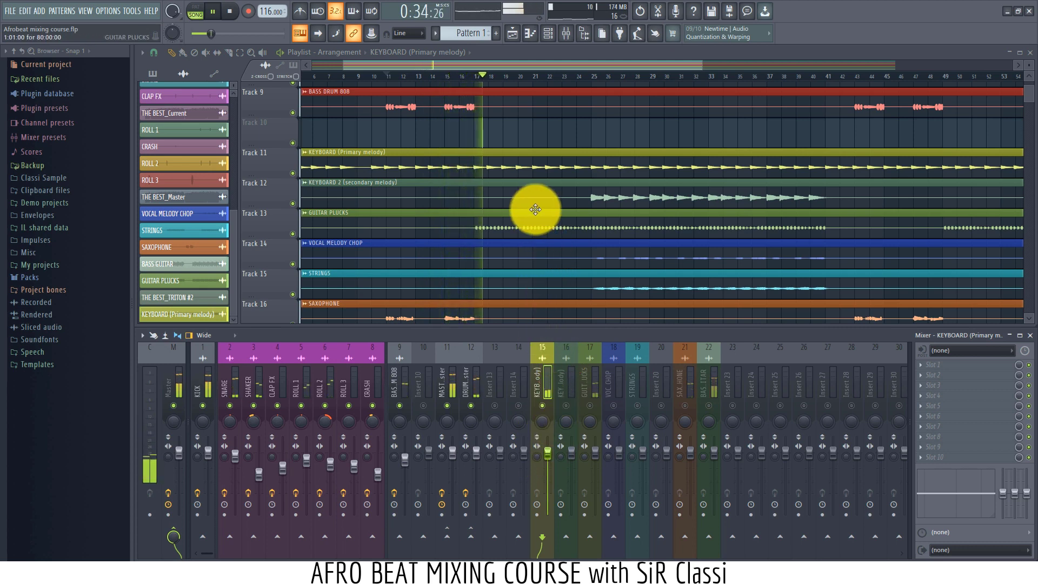
pyautogui.press('space')
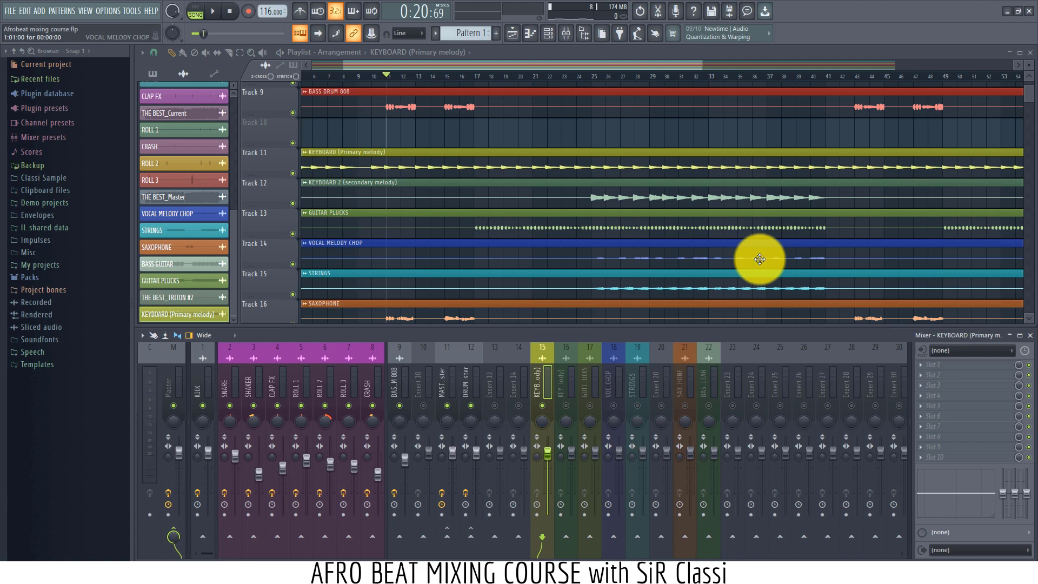
# Load Fruity Parametric EQ 2 into effect slot 1 of the KEYBOARD (Primary melody) mixer channel.
pyautogui.click(939, 363)
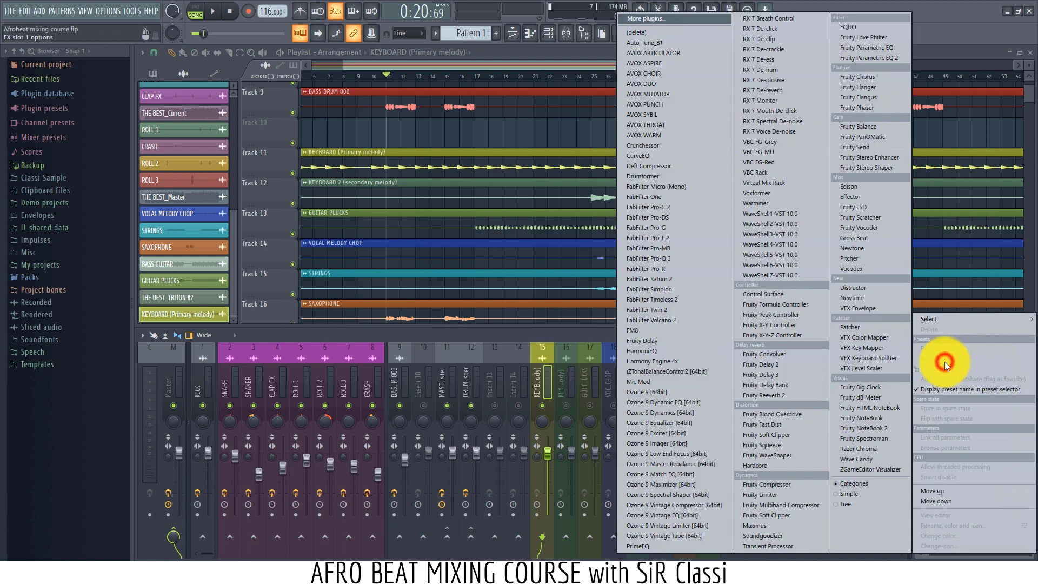
pyautogui.moveTo(922, 321)
pyautogui.click(877, 59)
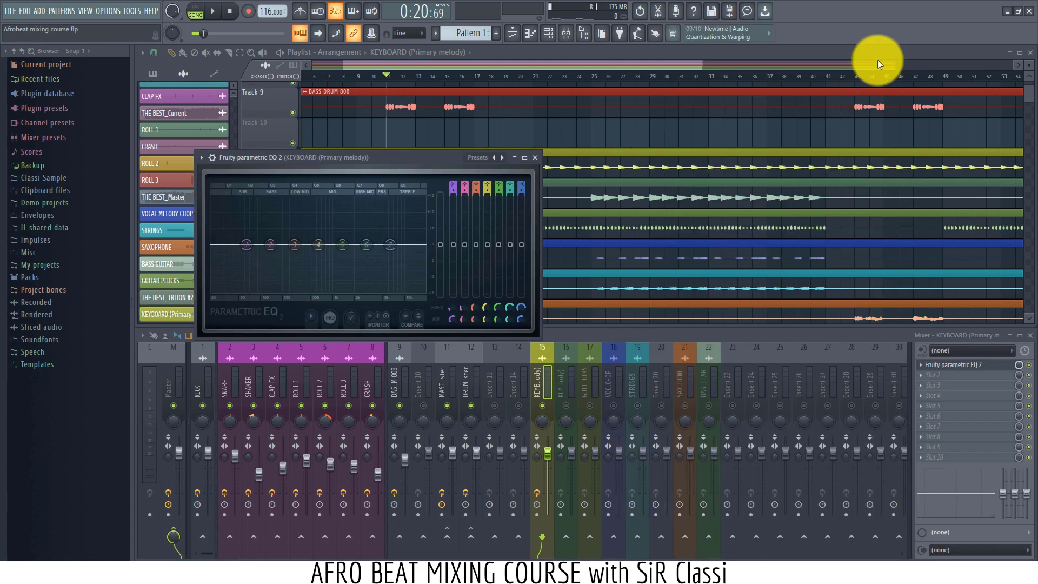
# During playback, roll off the keyboard's low end with EQ band 1 and shape the mids with a slight band 4 dip and small upper-band boosts.
pyautogui.press('space')
pyautogui.moveTo(244, 244); pyautogui.dragTo(265, 294)
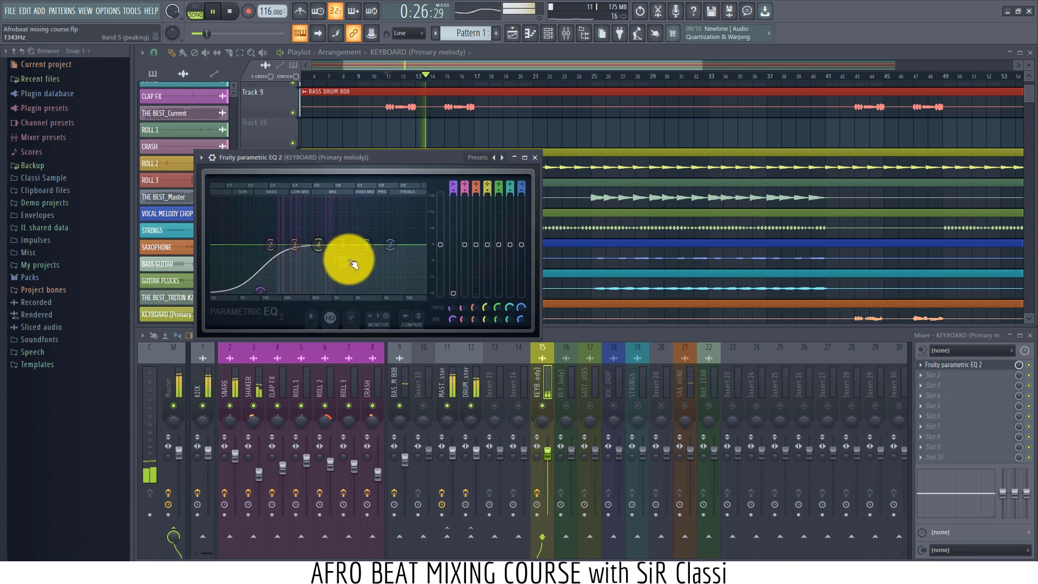
pyautogui.moveTo(342, 244)
pyautogui.mouseDown()
pyautogui.moveTo(352, 244)
pyautogui.moveTo(350, 227)
pyautogui.mouseUp()
pyautogui.moveTo(362, 245); pyautogui.dragTo(391, 232)
pyautogui.moveTo(321, 242)
pyautogui.mouseDown()
pyautogui.moveTo(317, 264)
pyautogui.moveTo(340, 241)
pyautogui.mouseUp()
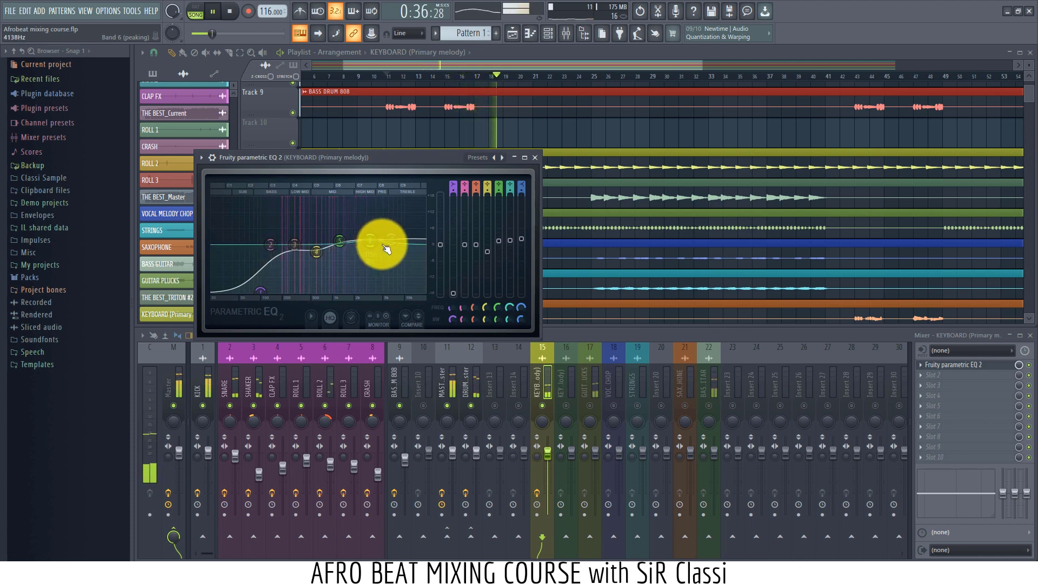
# Raise the band 7 high shelf to 3.9 dB at 5127 Hz, shift the band 1 low cut slightly higher, and close the EQ.
pyautogui.moveTo(386, 242); pyautogui.dragTo(371, 224)
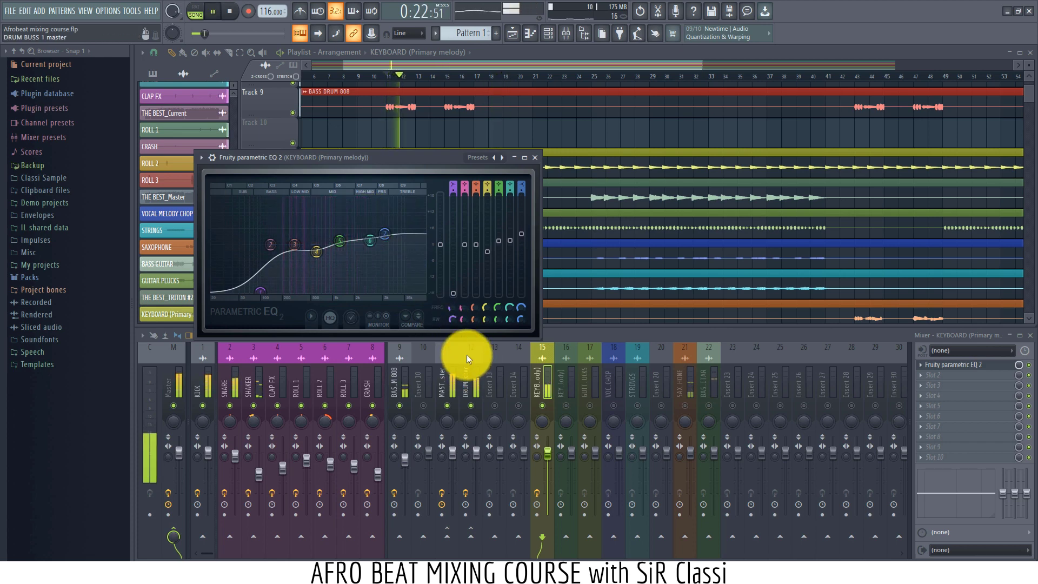
pyautogui.moveTo(260, 290)
pyautogui.mouseDown()
pyautogui.moveTo(271, 283)
pyautogui.moveTo(294, 287)
pyautogui.moveTo(260, 297)
pyautogui.moveTo(317, 297)
pyautogui.mouseUp()
pyautogui.press('space')
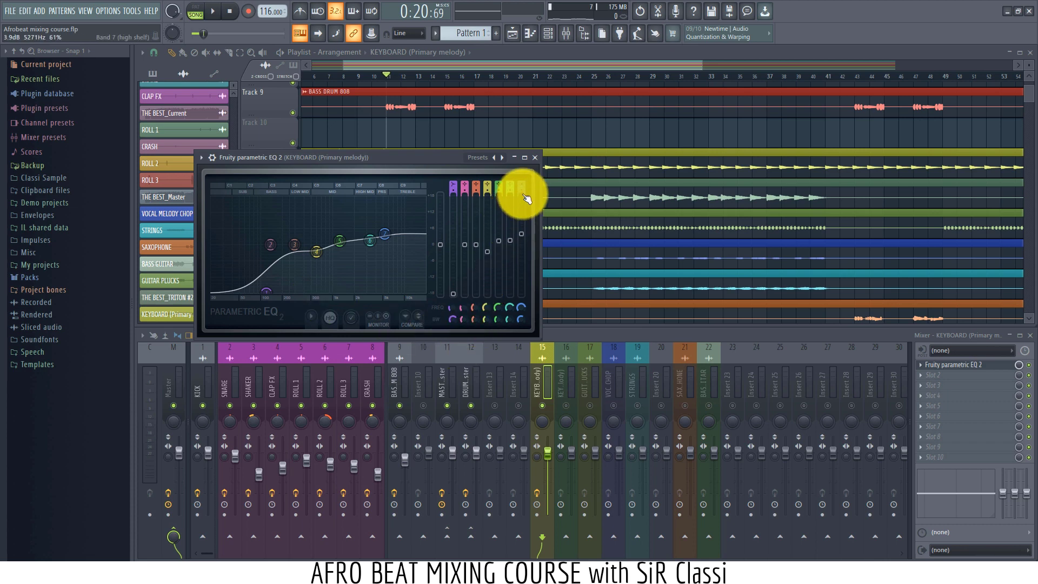
pyautogui.click(535, 157)
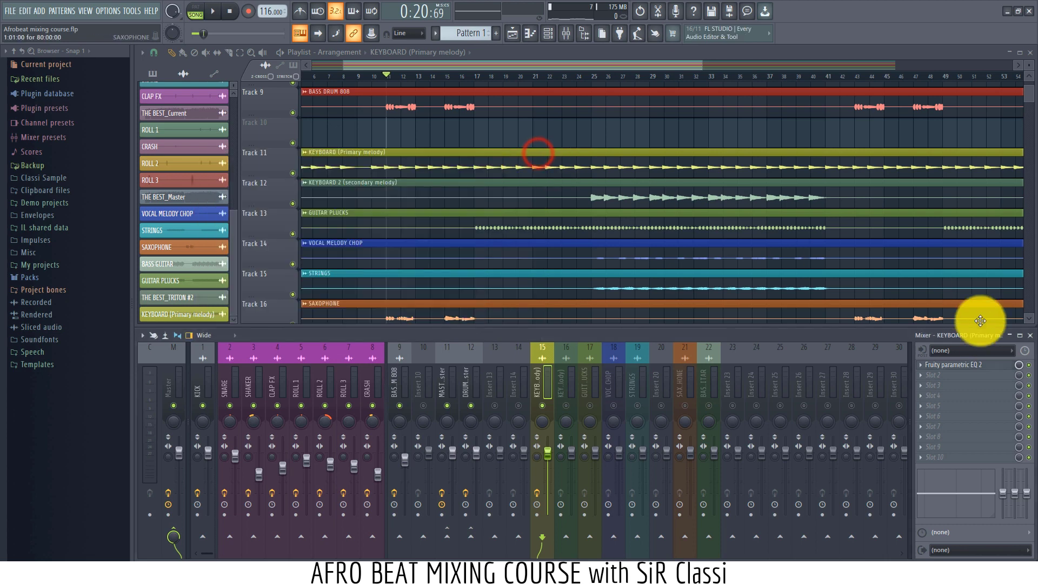
# Load Fruity Compressor into slot 2 of the primary keyboard channel and move its window clear of the upper playlist tracks.
pyautogui.click(959, 382)
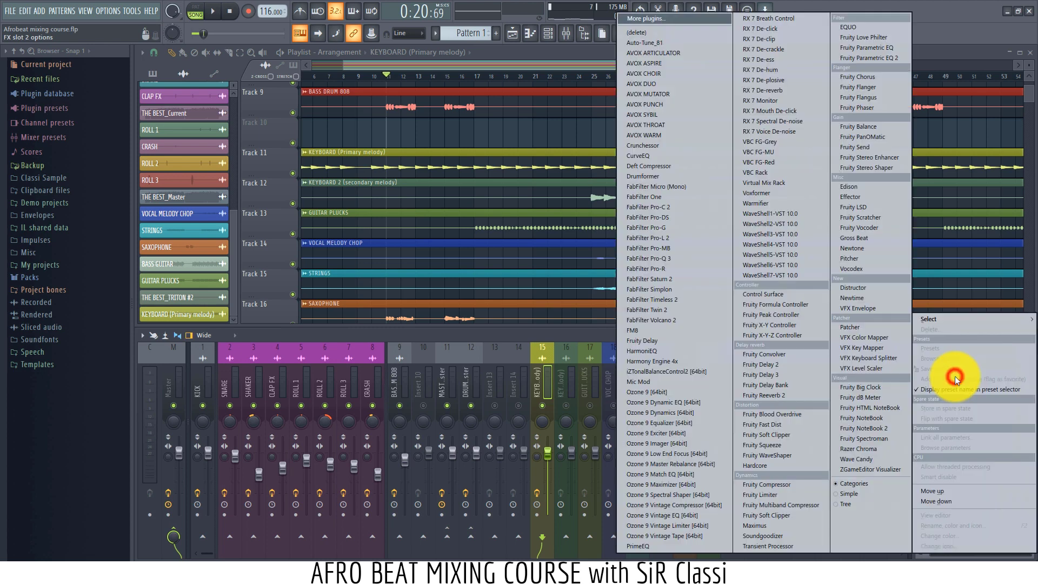
pyautogui.click(766, 484)
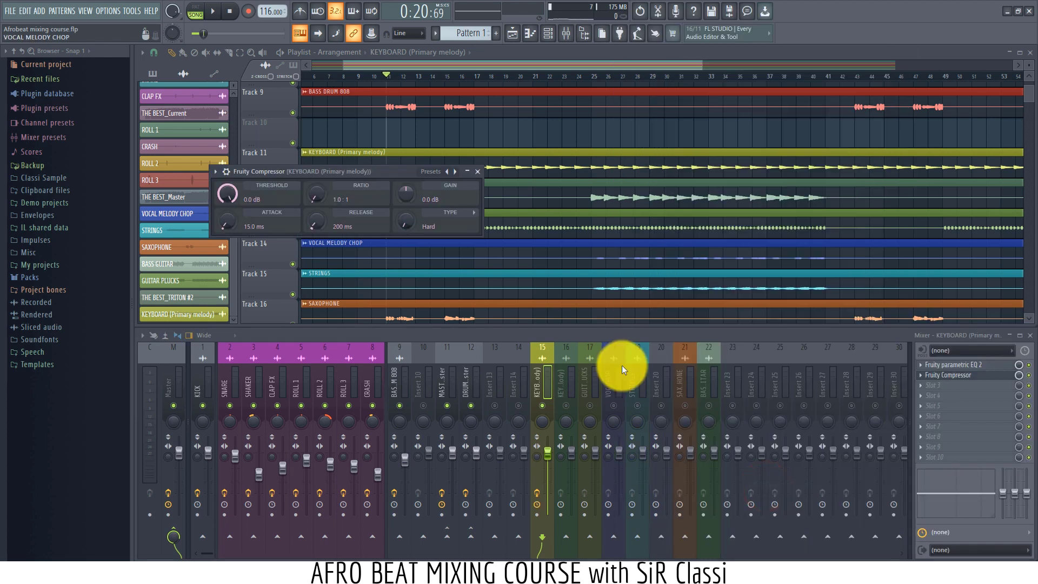
pyautogui.moveTo(329, 174); pyautogui.dragTo(559, 251)
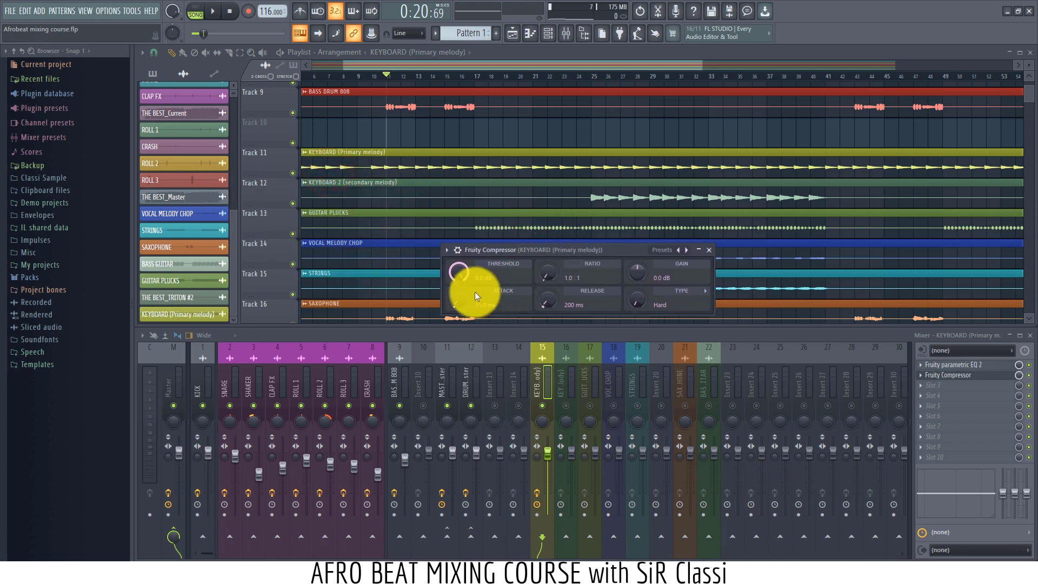
# Set the compressor's threshold to -22.5 dB, attack to 8.4 ms, ratio to 3.4:1 and release to 119 ms, and start playback.
pyautogui.moveTo(456, 309)
pyautogui.mouseDown()
pyautogui.moveTo(447, 296)
pyautogui.moveTo(459, 278)
pyautogui.moveTo(454, 317)
pyautogui.mouseUp()
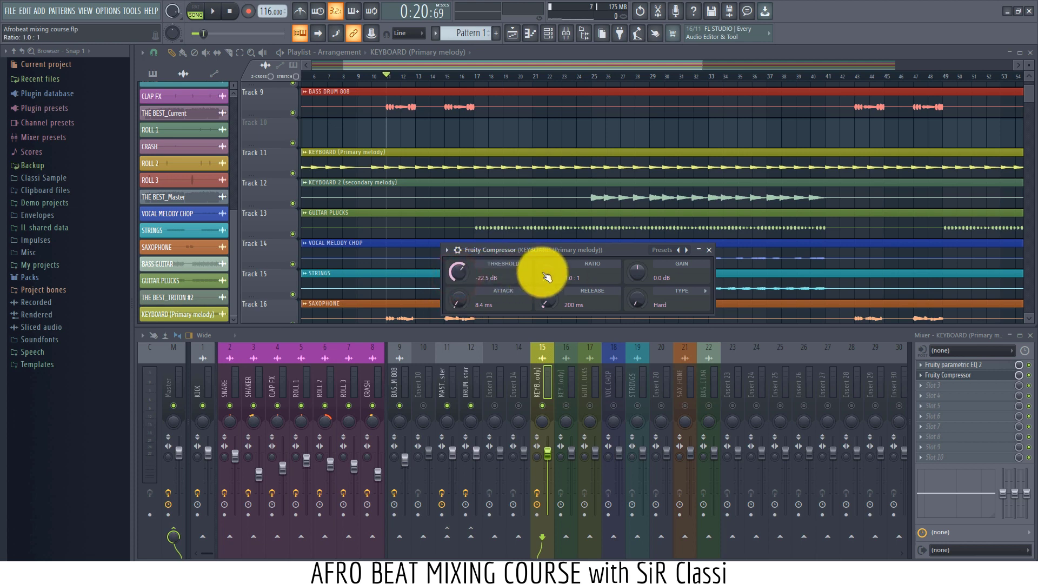
pyautogui.moveTo(548, 273); pyautogui.dragTo(547, 304)
pyautogui.press('space')
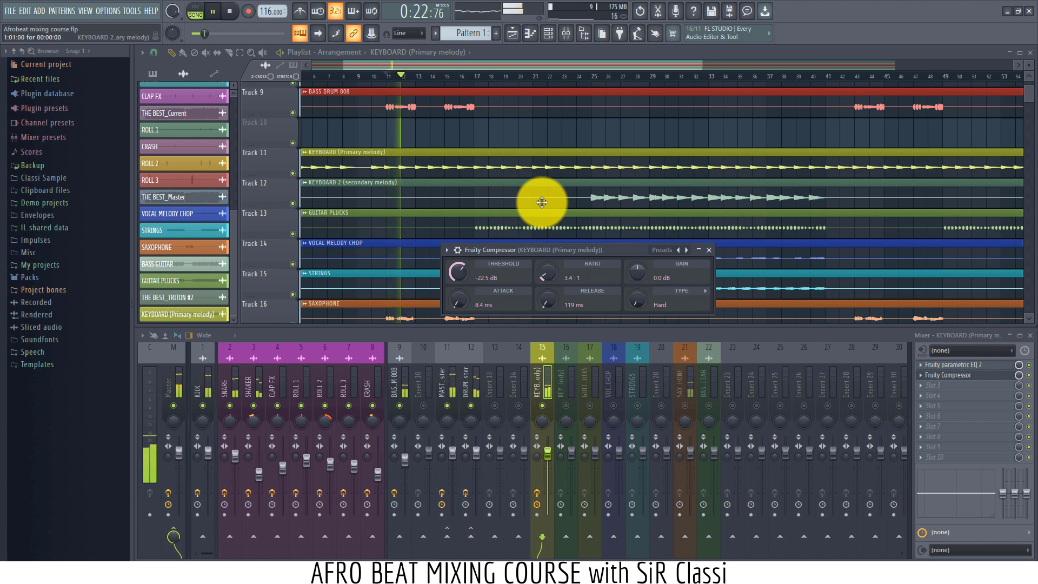
# Set the compressor's gain to 2.9 dB and replay the section to audition the compressed keyboard.
pyautogui.moveTo(643, 280); pyautogui.dragTo(632, 254)
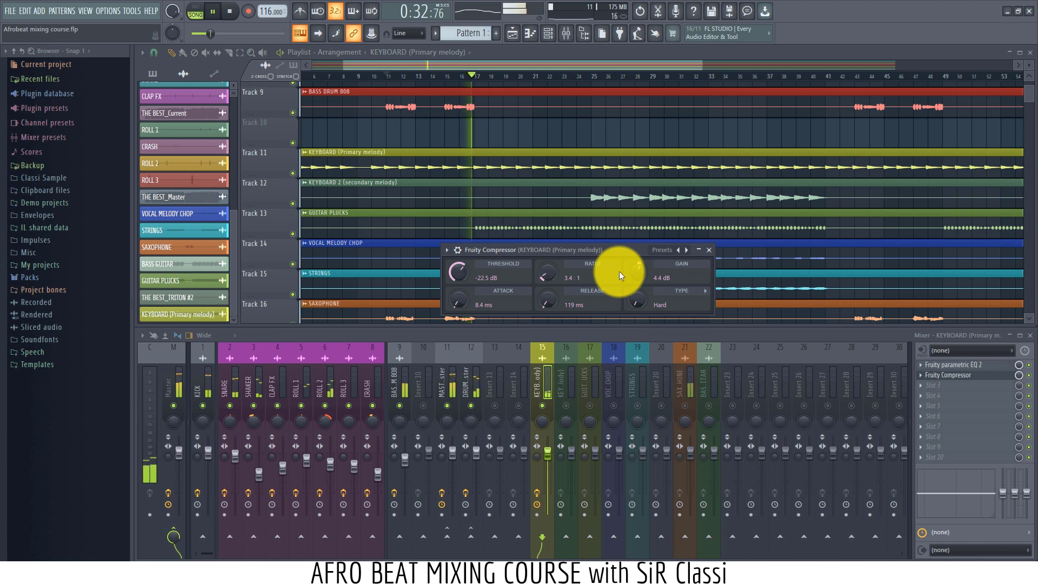
pyautogui.moveTo(638, 275); pyautogui.dragTo(638, 280)
pyautogui.press('space')
pyautogui.press('space')
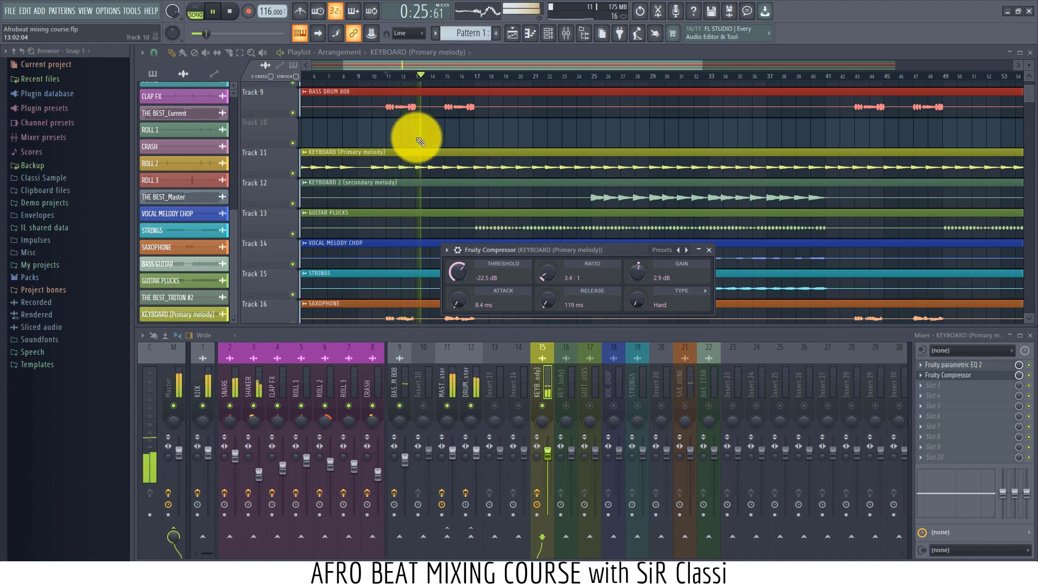
pyautogui.press('space')
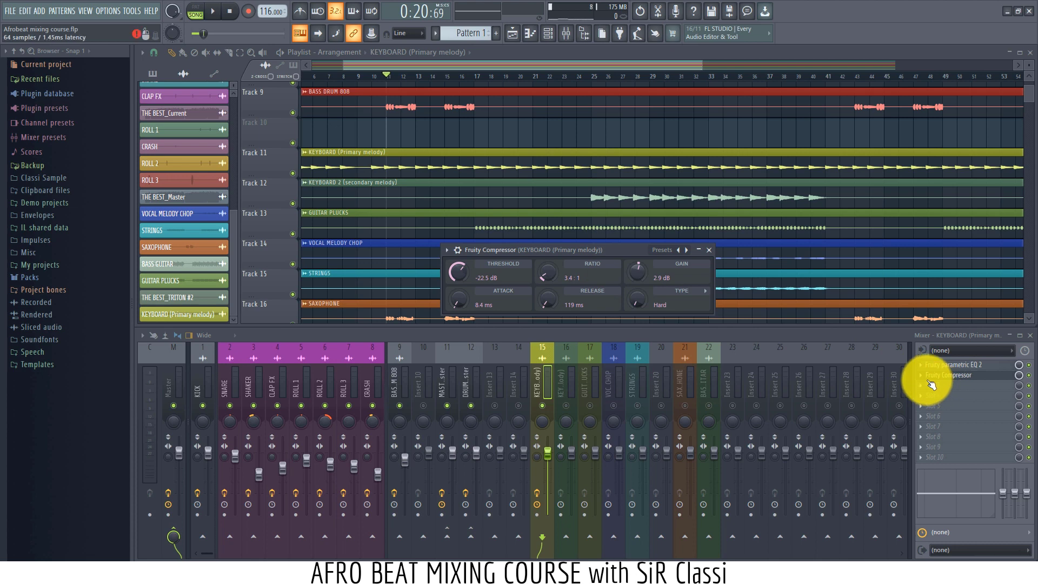
# Load Fruity Reeverb 2 into slot 3 of the primary keyboard channel and start playback.
pyautogui.click(929, 385)
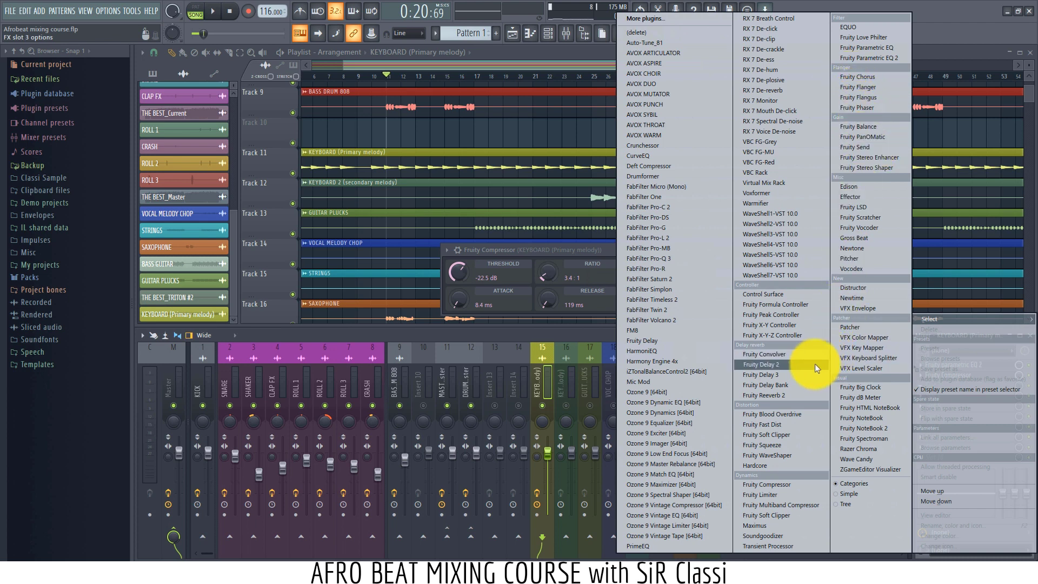
pyautogui.click(776, 395)
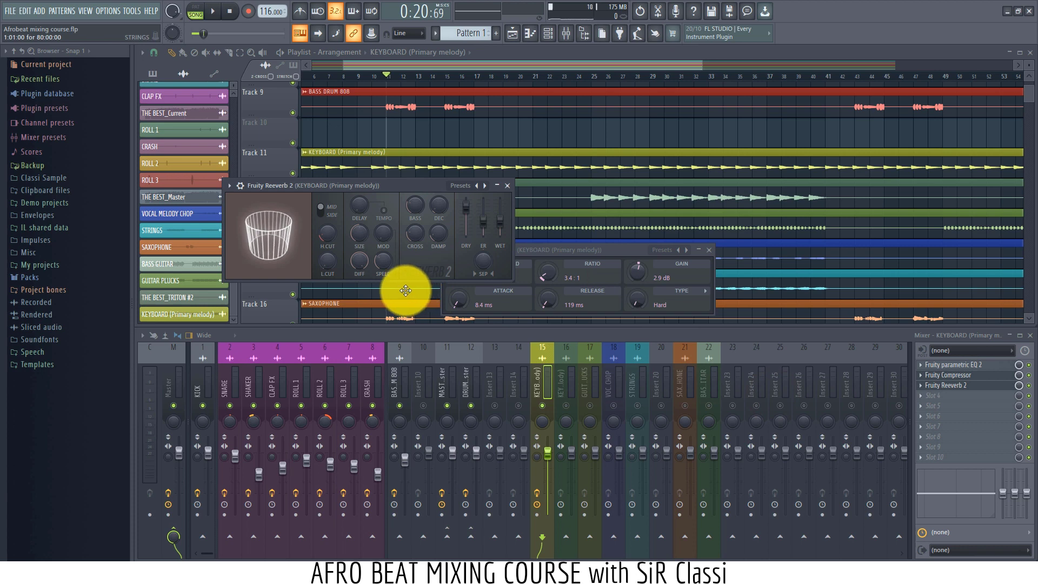
pyautogui.press('space')
# Adjust the reverb's low cut, wet level and decay, enlarge its room size considerably, and restart playback.
pyautogui.moveTo(324, 261); pyautogui.dragTo(324, 252)
pyautogui.moveTo(498, 226); pyautogui.dragTo(499, 224)
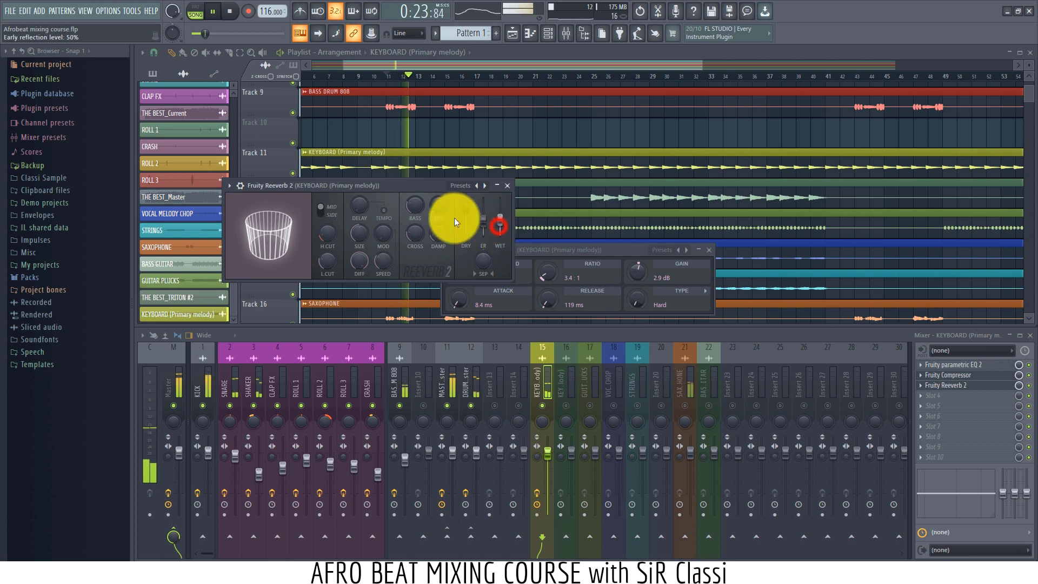
pyautogui.moveTo(433, 208); pyautogui.dragTo(433, 201)
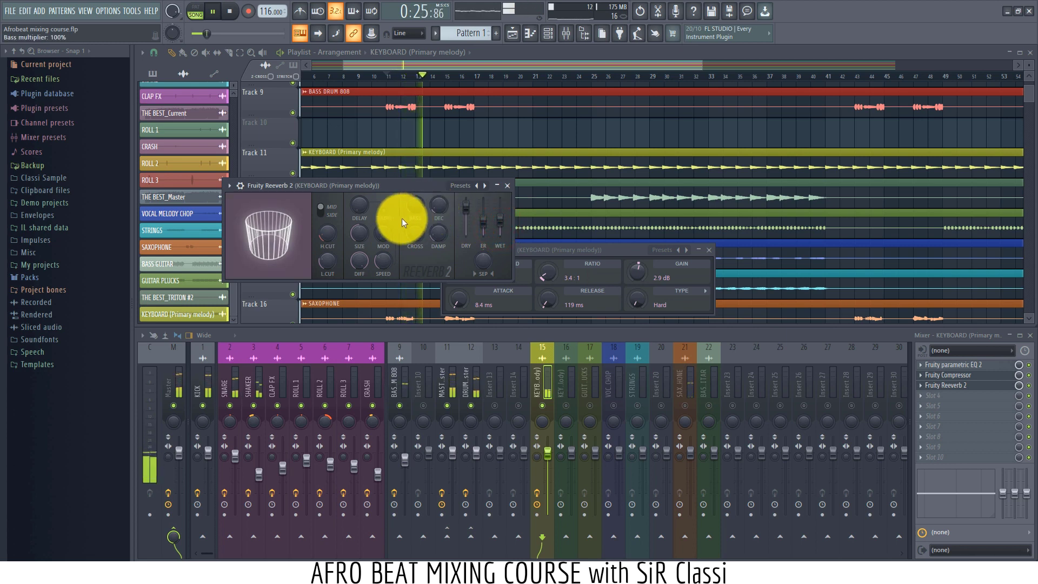
pyautogui.moveTo(362, 237); pyautogui.dragTo(339, 97)
pyautogui.press('space')
pyautogui.press('space')
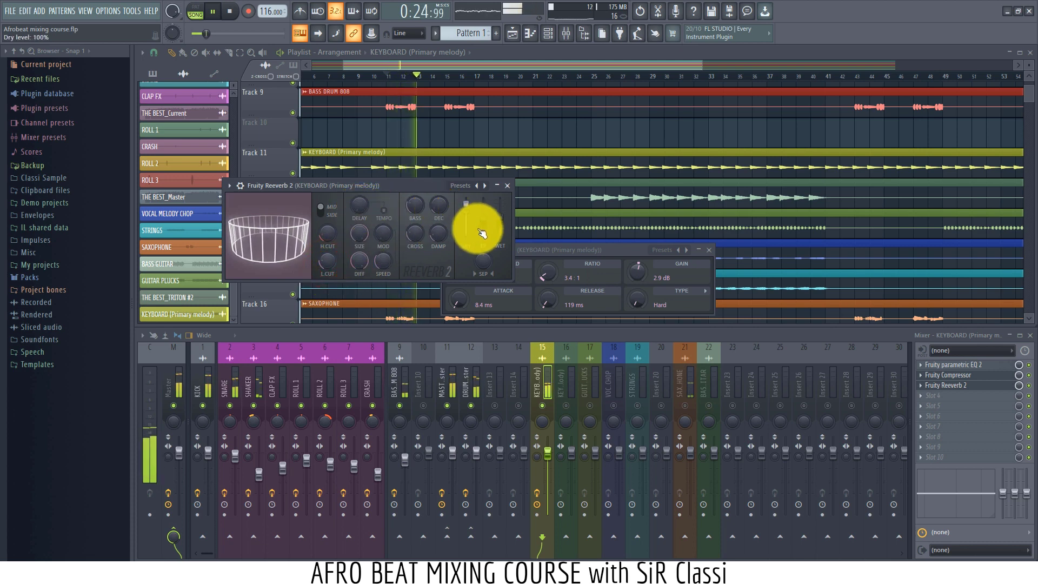
# Set the reverb's wet level to 23%, fine-tune its decay, and stop playback after listening.
pyautogui.moveTo(492, 231)
pyautogui.mouseDown()
pyautogui.moveTo(495, 250)
pyautogui.moveTo(500, 232)
pyautogui.mouseUp()
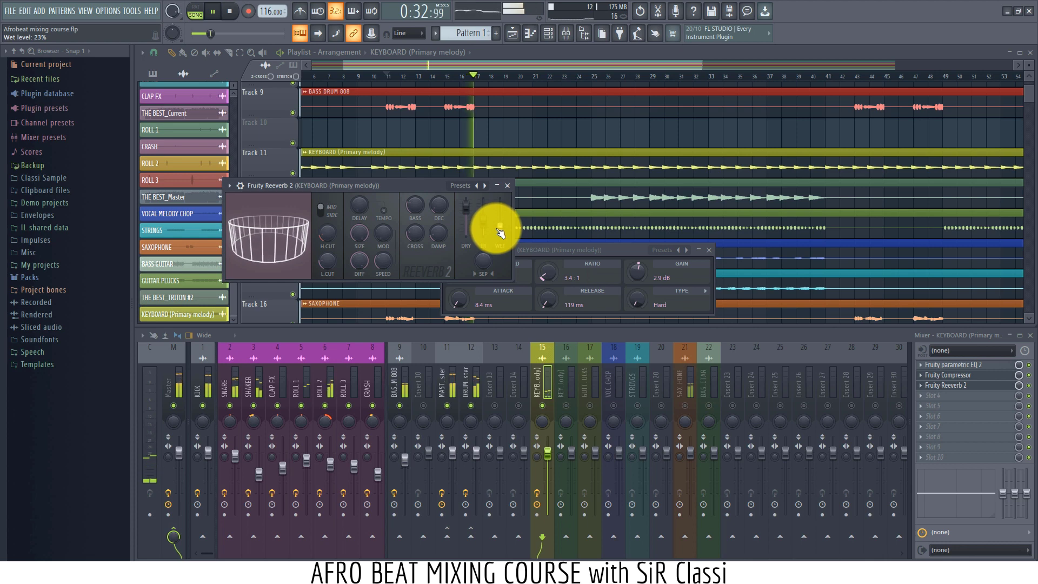
pyautogui.moveTo(433, 206); pyautogui.dragTo(432, 205)
pyautogui.press('space')
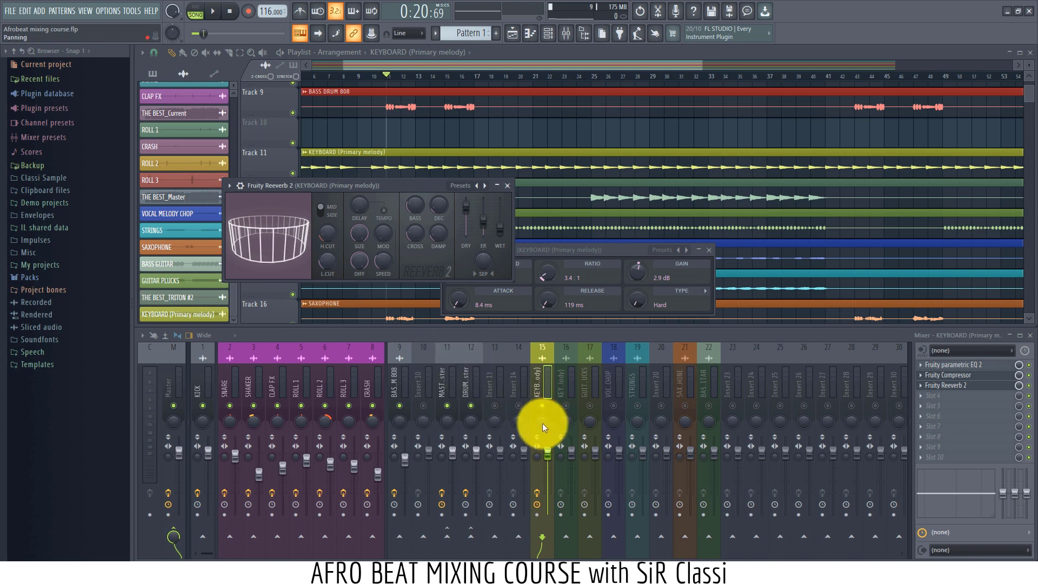
# Fine-tune the primary keyboard channel's panning while the song plays, close its reverb window, and stop playback.
pyautogui.press('space')
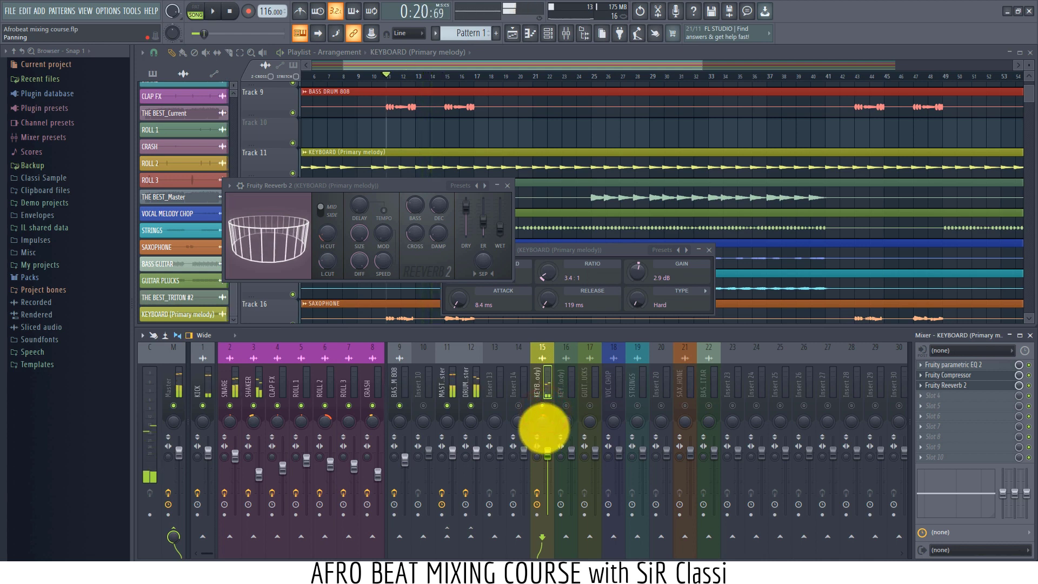
pyautogui.click(543, 422)
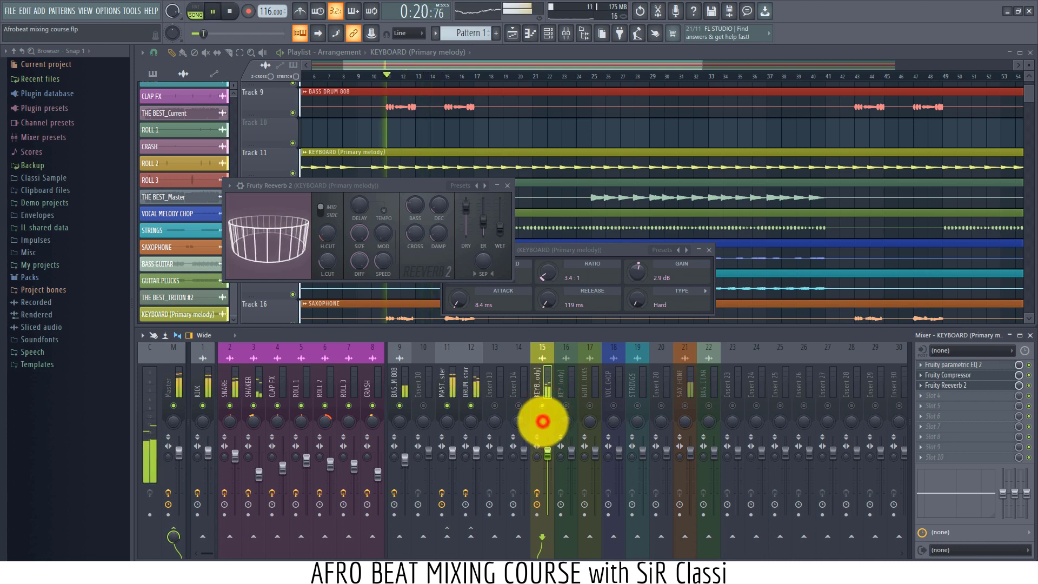
pyautogui.click(543, 421)
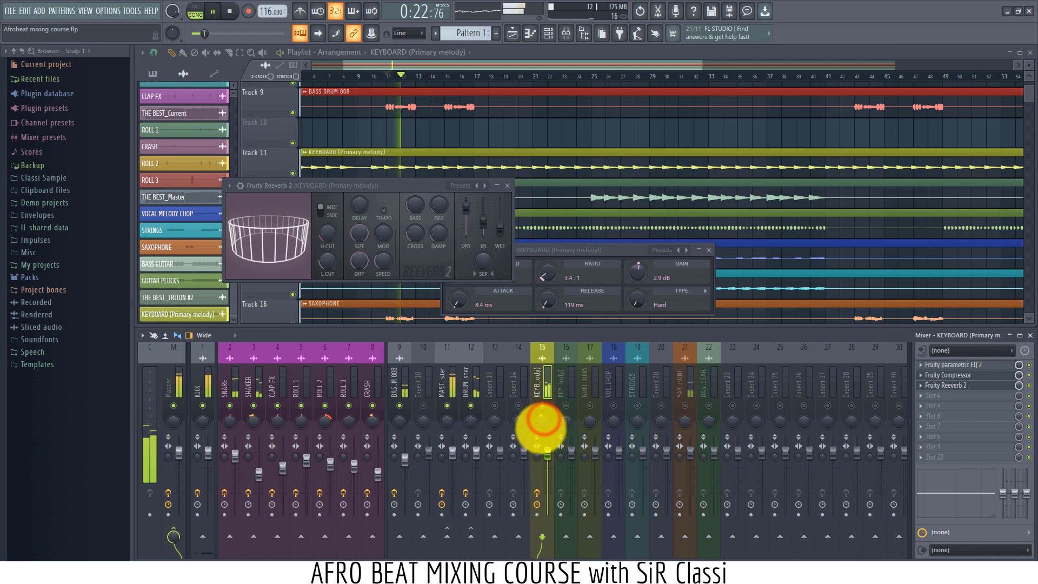
pyautogui.click(535, 363)
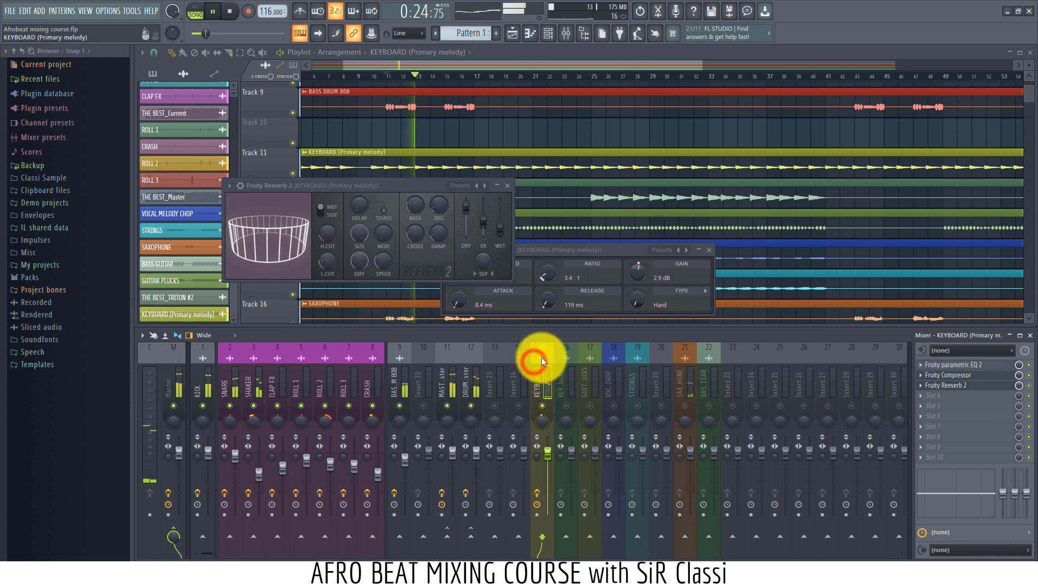
pyautogui.click(541, 359)
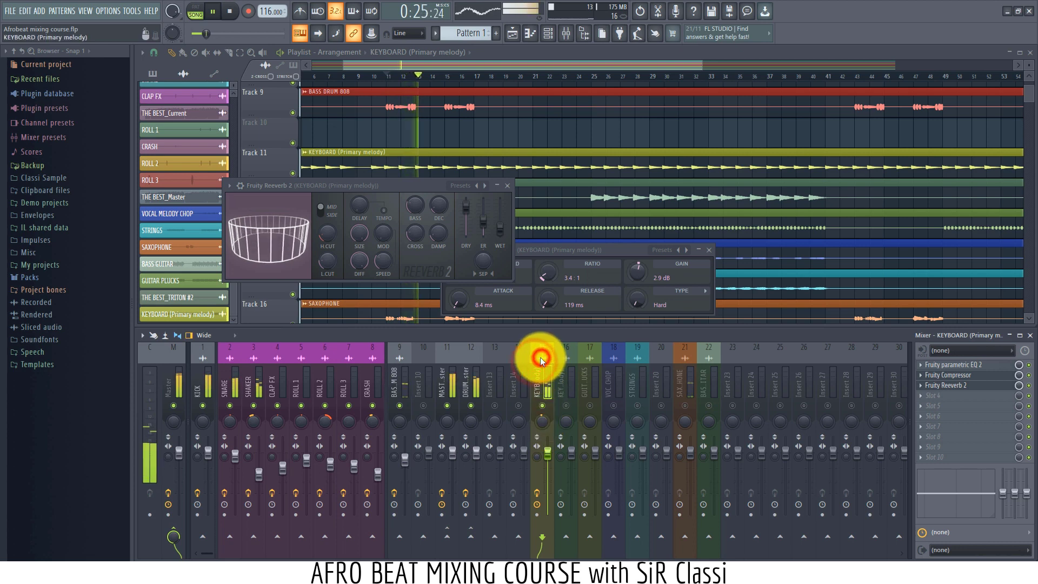
pyautogui.click(545, 421)
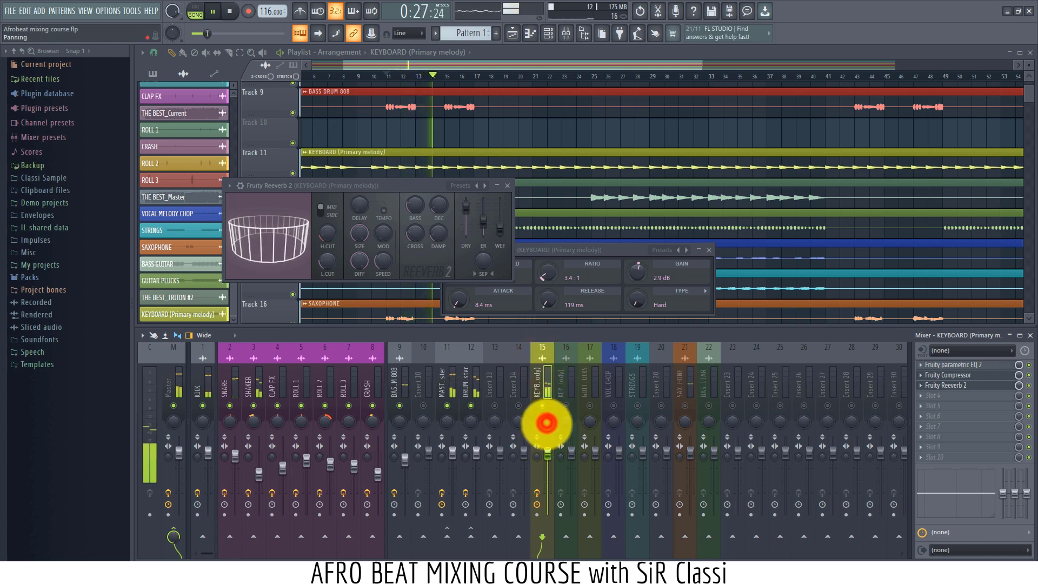
pyautogui.click(507, 185)
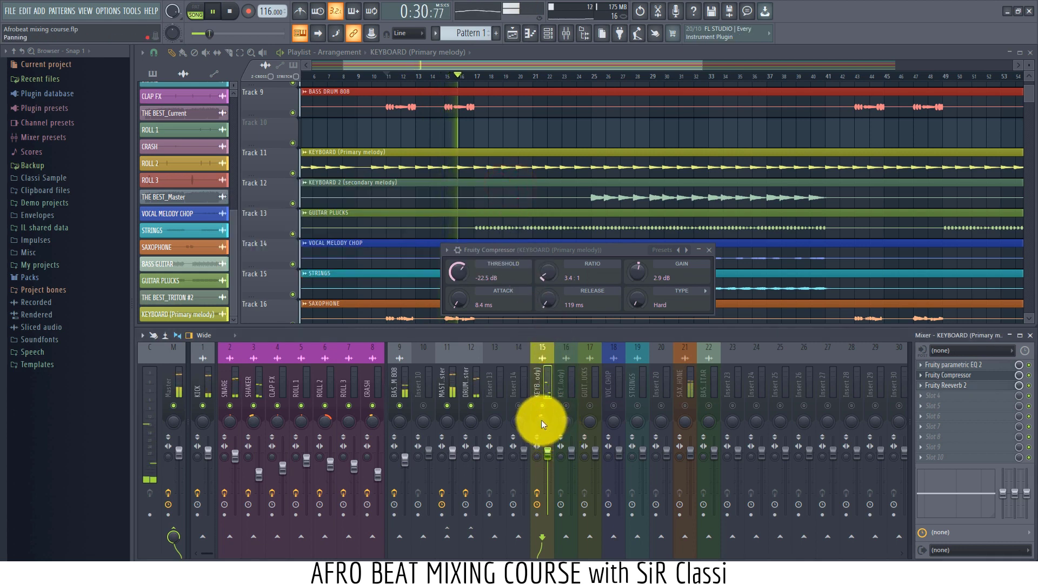
pyautogui.click(537, 417)
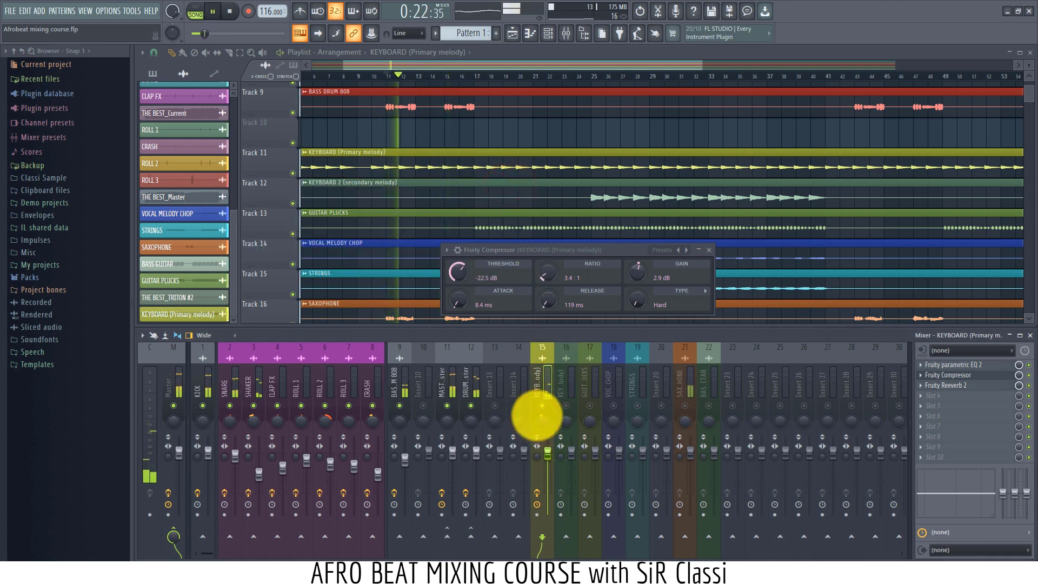
pyautogui.click(542, 419)
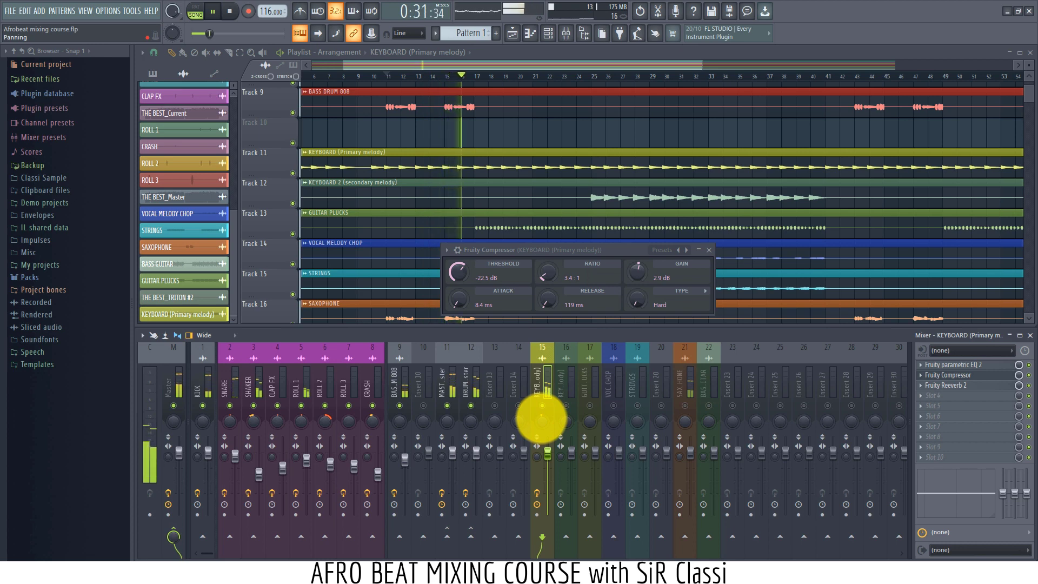
pyautogui.press('space')
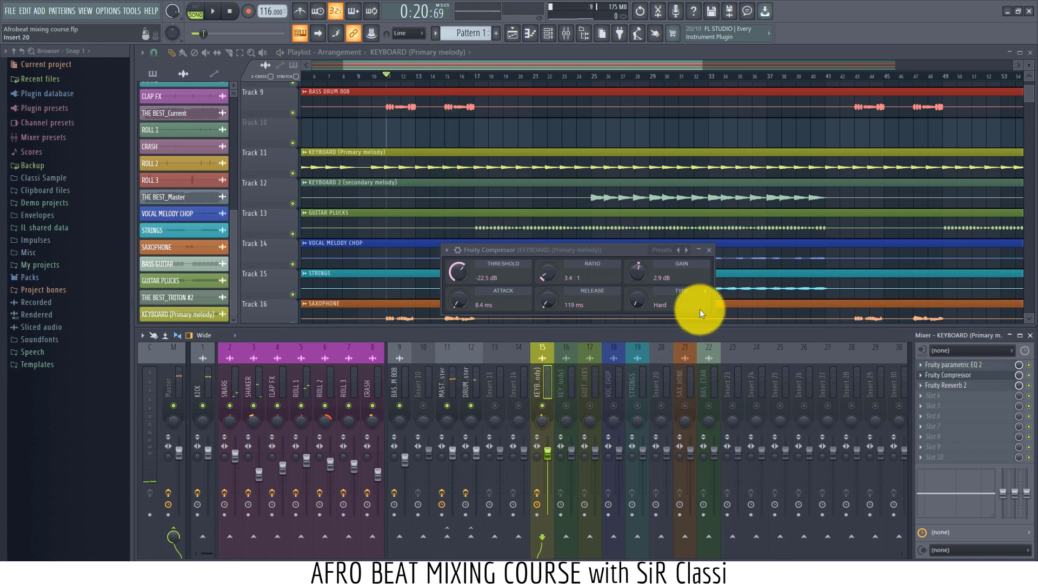
# Close the primary keyboard's compressor window and make a small final adjustment to the channel's panning.
pyautogui.click(709, 249)
pyautogui.scroll(-2, 452, 215)
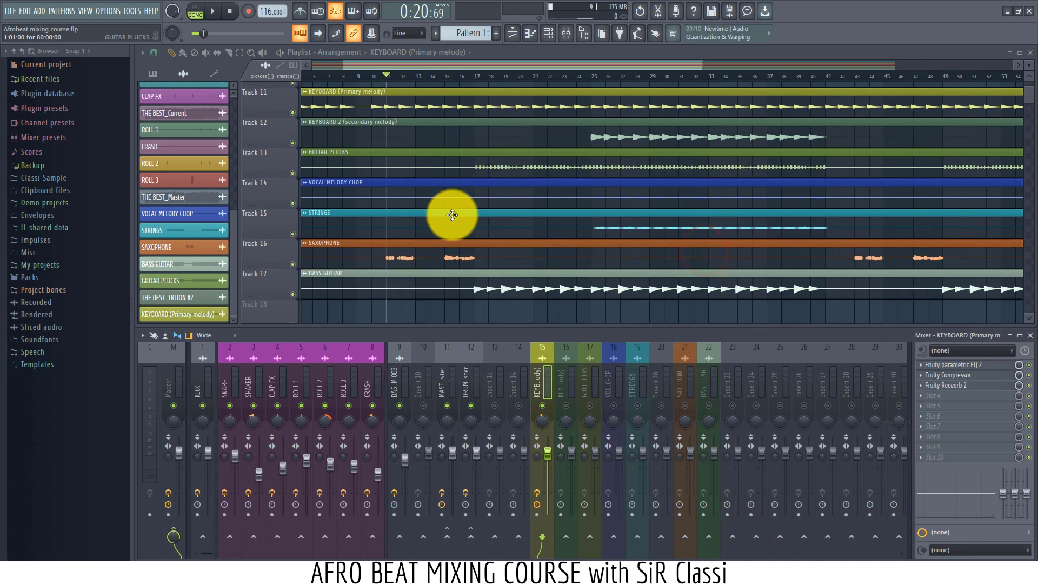
pyautogui.scroll(3, 451, 213)
pyautogui.scroll(-2, 425, 207)
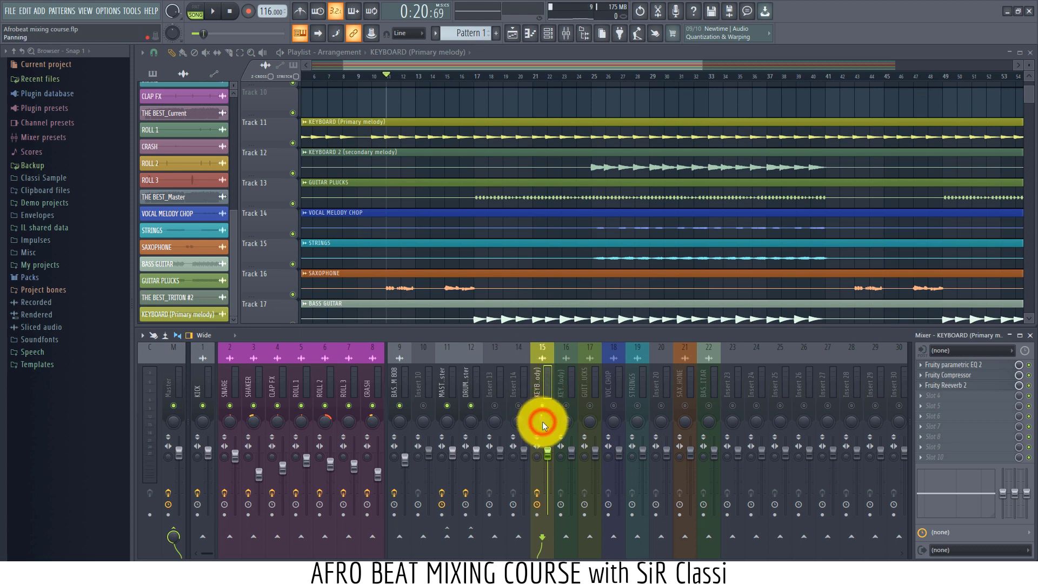
pyautogui.moveTo(543, 421)
pyautogui.mouseDown()
pyautogui.moveTo(543, 436)
pyautogui.moveTo(547, 419)
pyautogui.mouseUp()
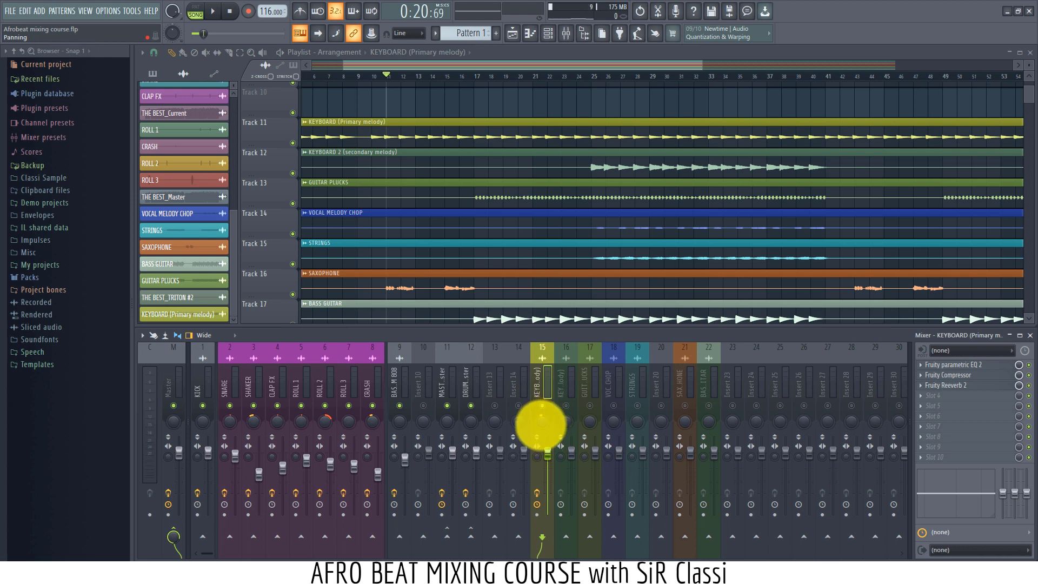
pyautogui.click(541, 425)
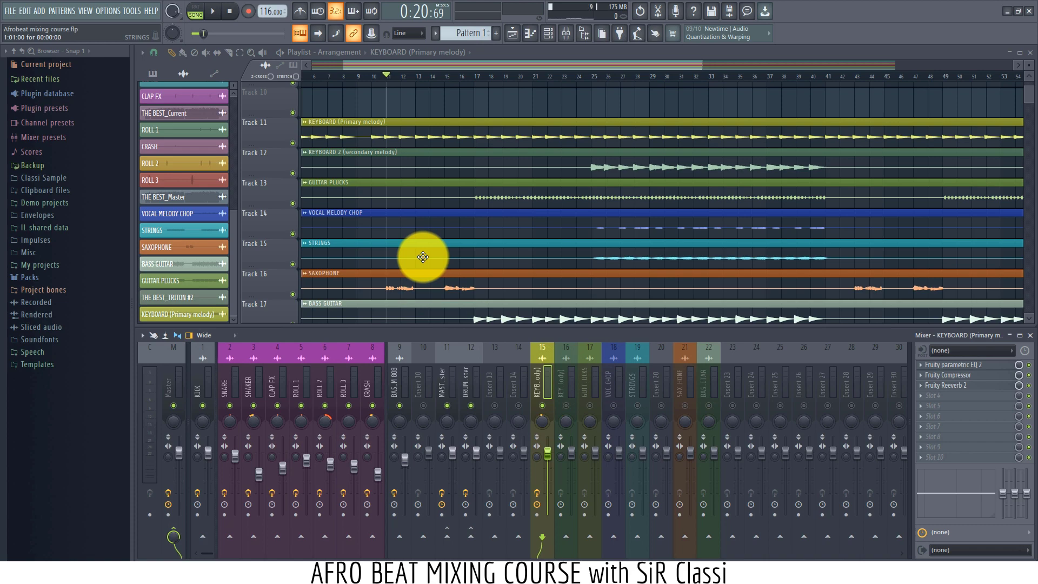
pyautogui.scroll(2, 422, 256)
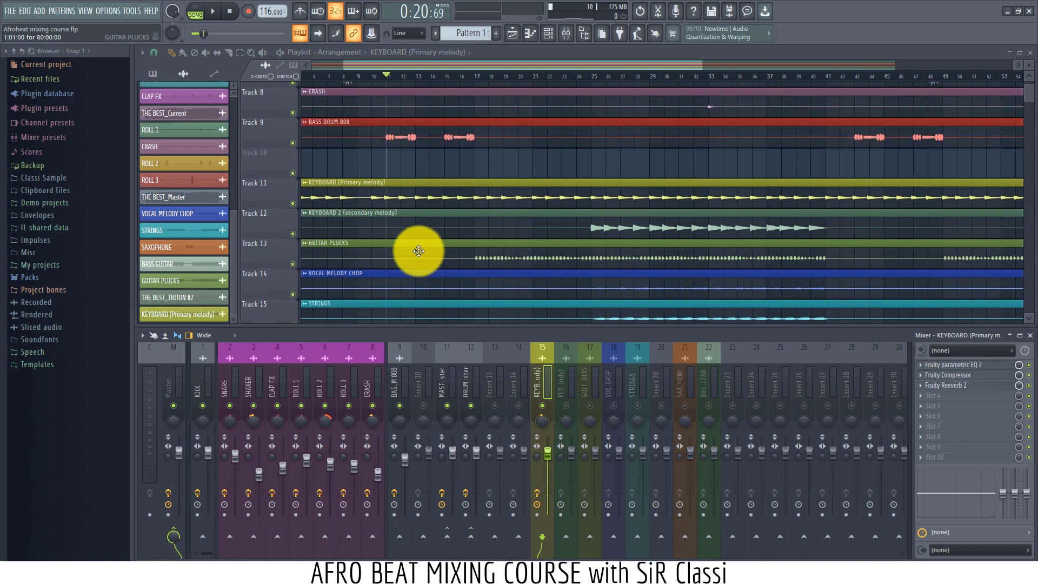
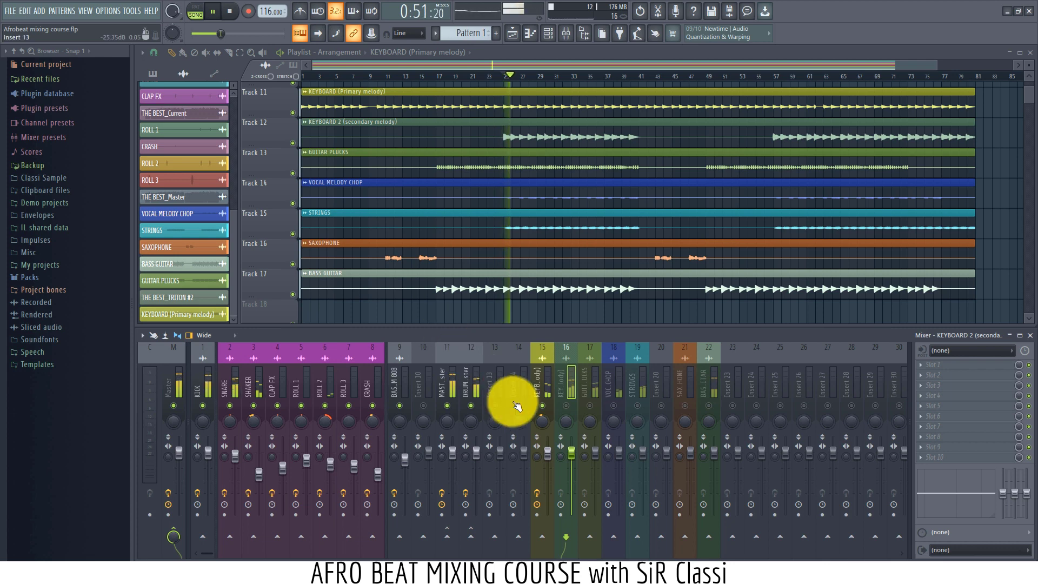
# Unmute the KEYBOARD 2 (secondary melody) channel and restart playback to hear it with the other instruments.
pyautogui.click(563, 406)
pyautogui.press('space')
pyautogui.press('space')
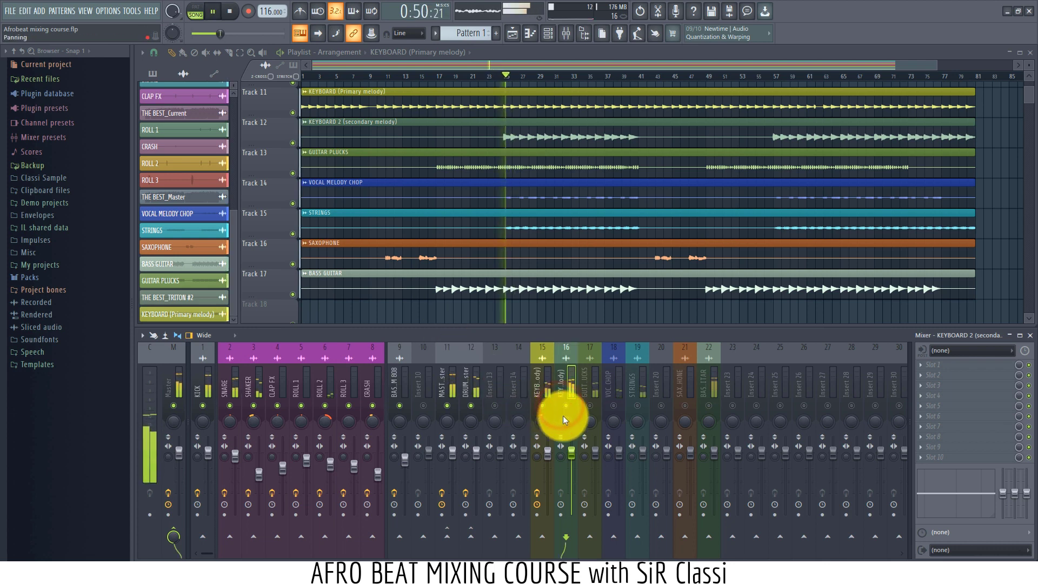
# Reset the secondary keyboard channel's panning to centre and lower its volume fader slightly.
pyautogui.rightClick(568, 420)
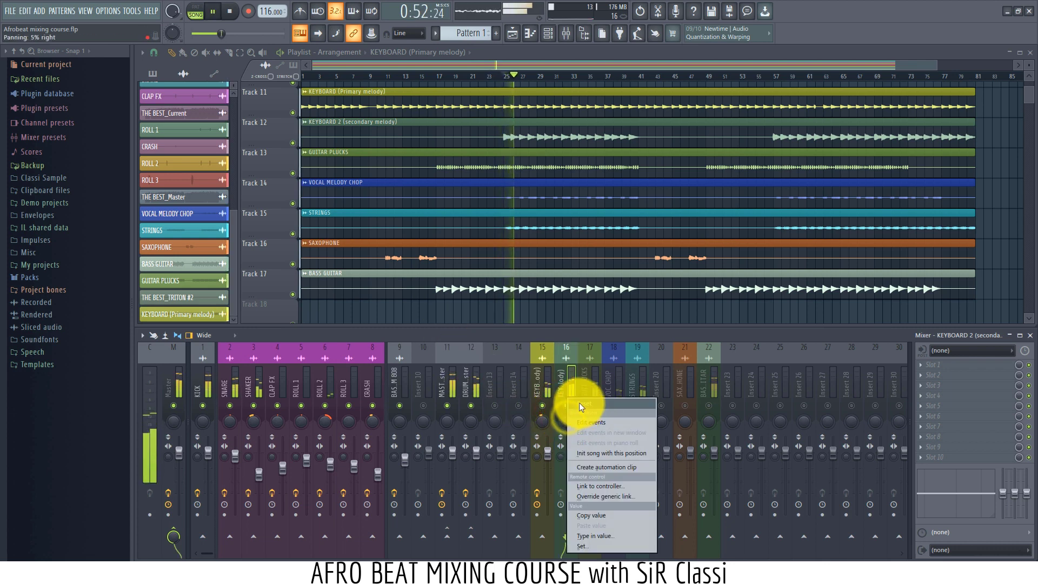
pyautogui.click(579, 403)
pyautogui.click(573, 458)
pyautogui.moveTo(574, 459); pyautogui.dragTo(570, 480)
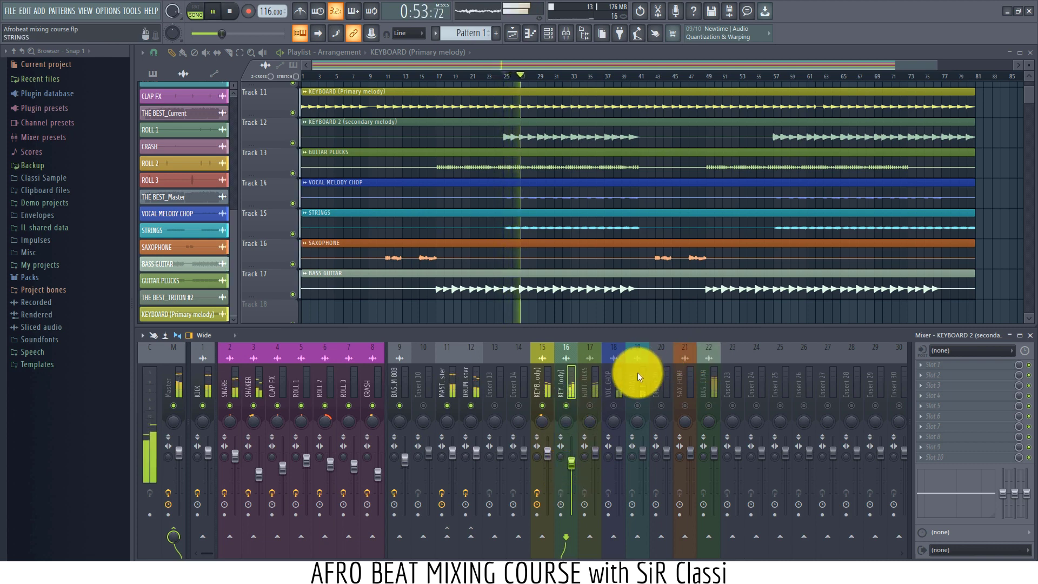
# Load Fruity Parametric EQ 2 into slot 1 of the secondary keyboard, cutting the lows with band 1 and gently boosting bands 5 and 6.
pyautogui.rightClick(931, 384)
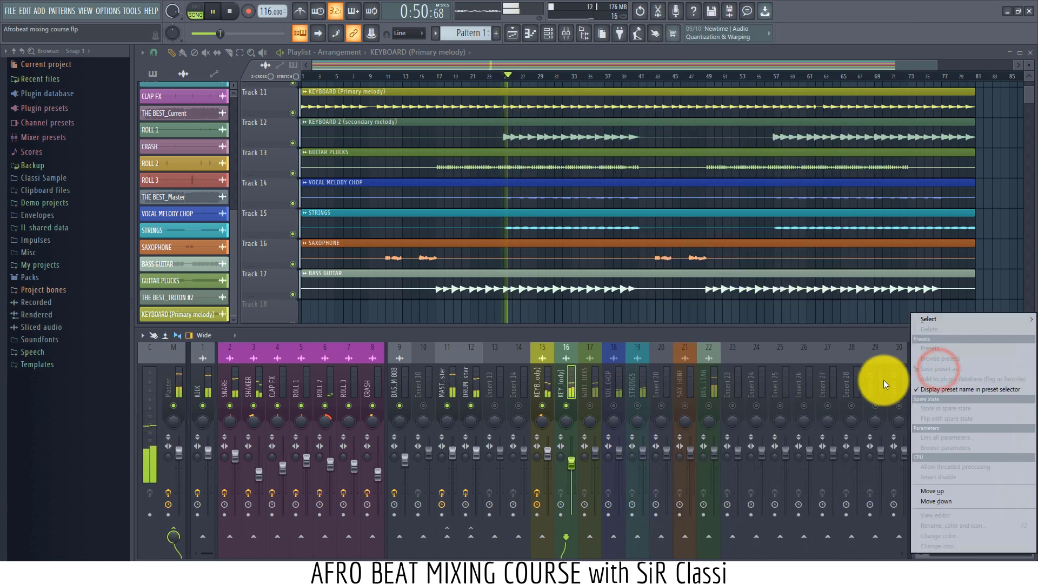
pyautogui.moveTo(924, 319)
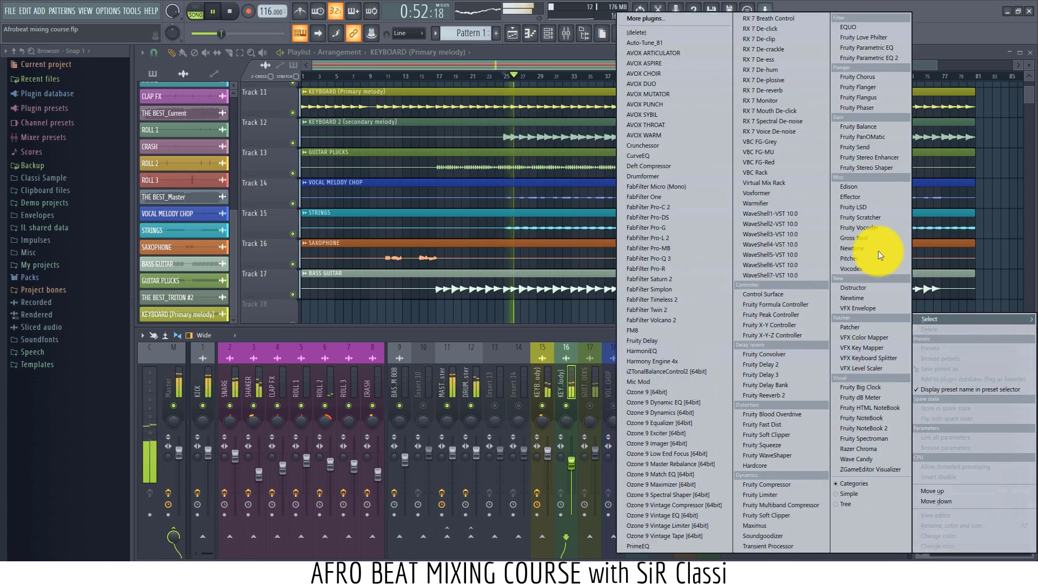
pyautogui.click(885, 56)
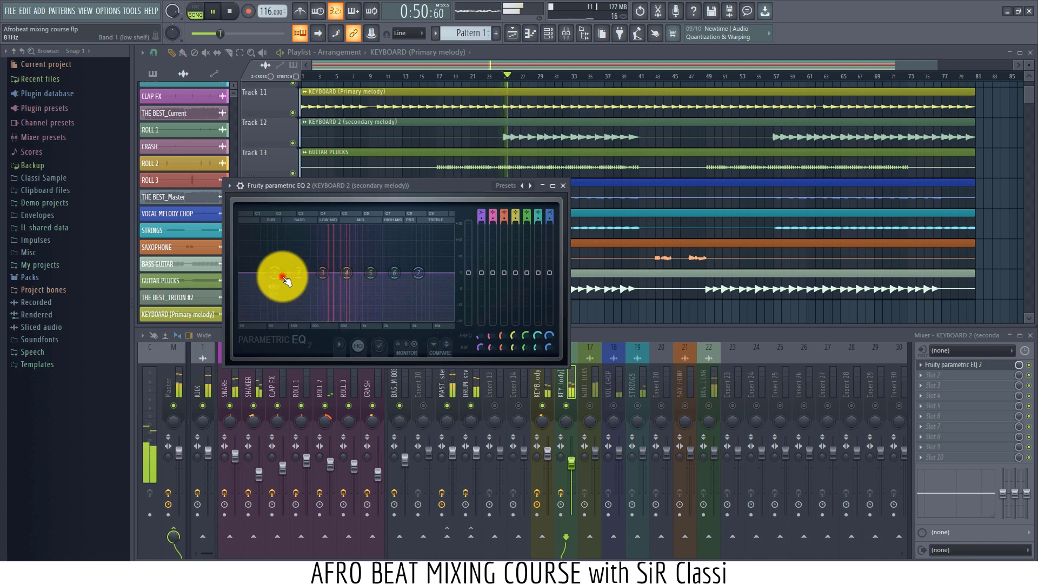
pyautogui.moveTo(282, 276); pyautogui.dragTo(306, 319)
pyautogui.moveTo(386, 273)
pyautogui.mouseDown()
pyautogui.moveTo(382, 254)
pyautogui.moveTo(396, 266)
pyautogui.mouseUp()
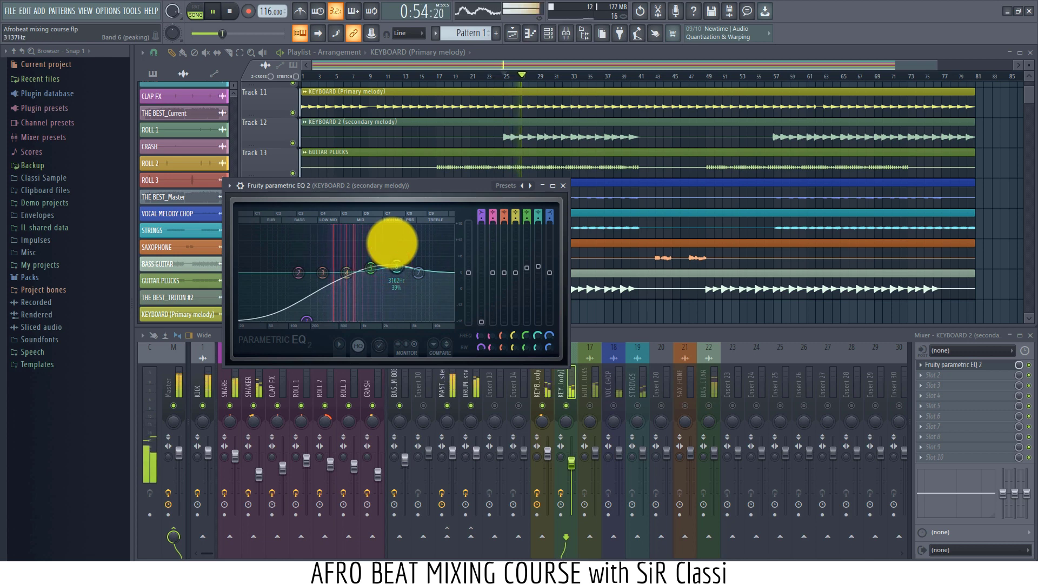
pyautogui.moveTo(324, 315); pyautogui.dragTo(321, 293)
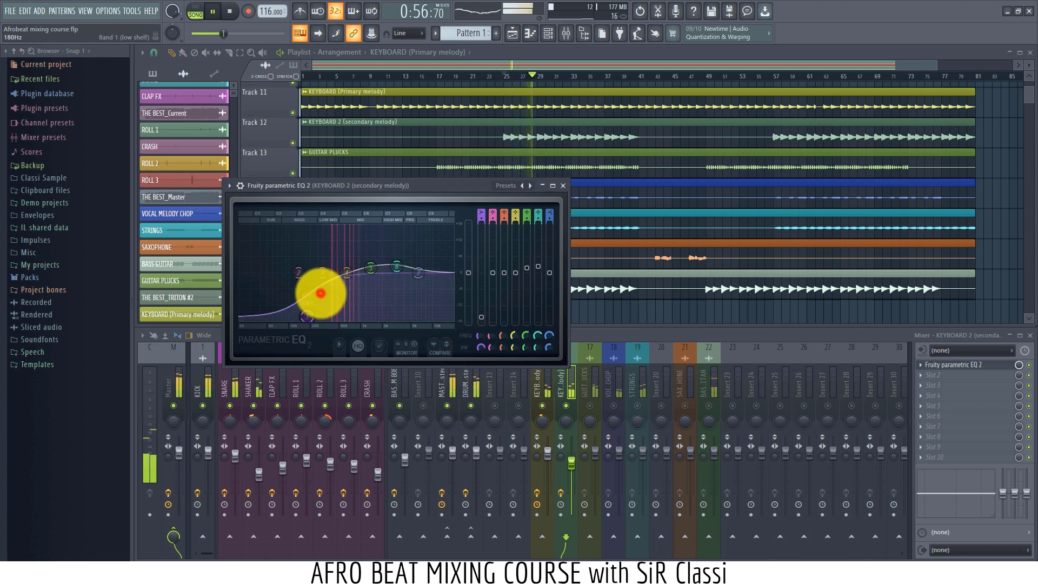
# Unmute the GUITAR PLUCKS channel and load Fruity Parametric EQ 2 into its slot 1.
pyautogui.click(586, 390)
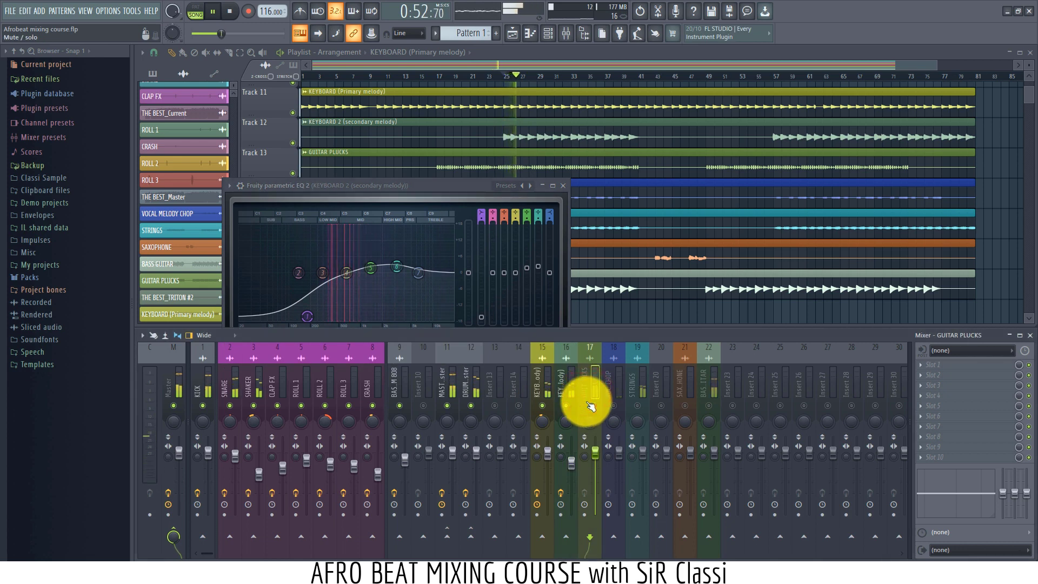
pyautogui.click(589, 405)
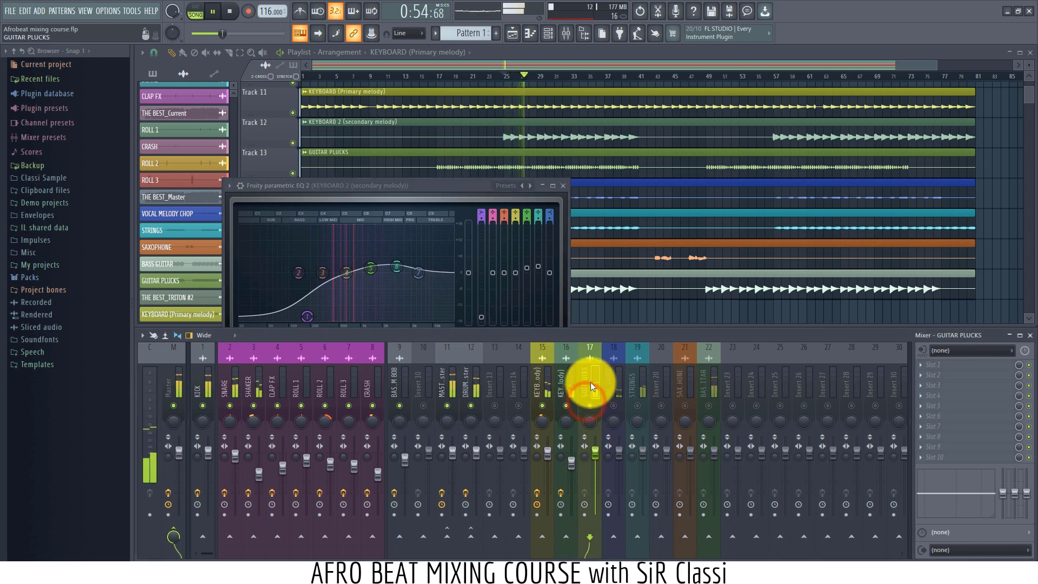
pyautogui.click(962, 364)
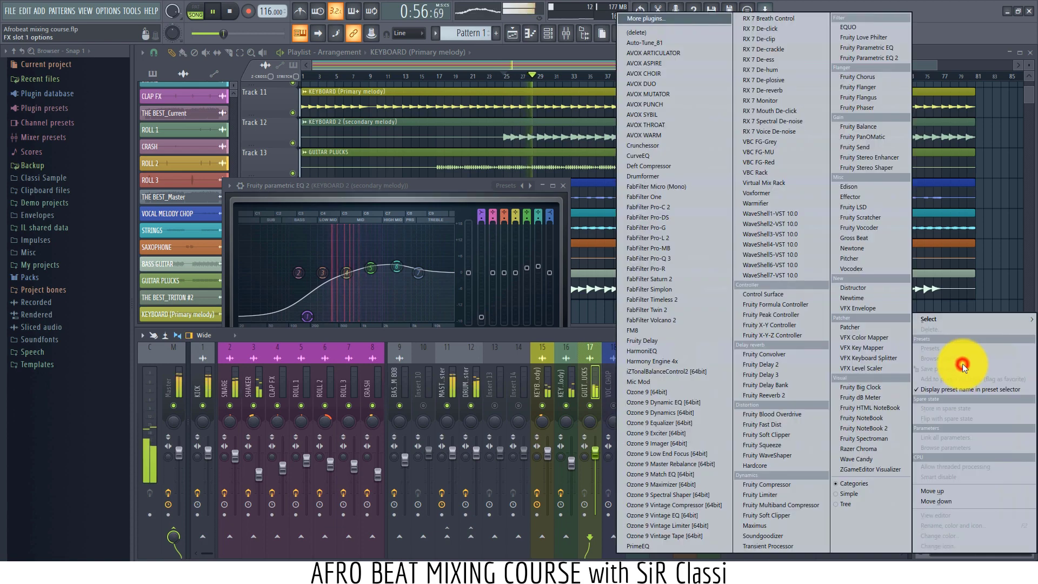
pyautogui.click(862, 60)
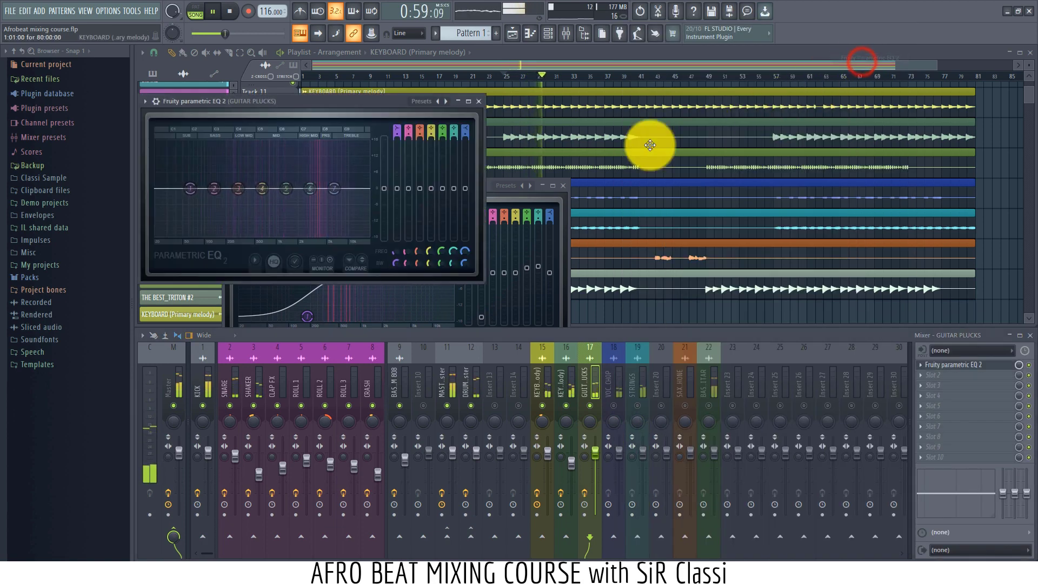
# Move the guitar plucks EQ window aside, cut the low end with band 1, and slightly boost band 5.
pyautogui.click(311, 109)
pyautogui.moveTo(348, 101); pyautogui.dragTo(625, 132)
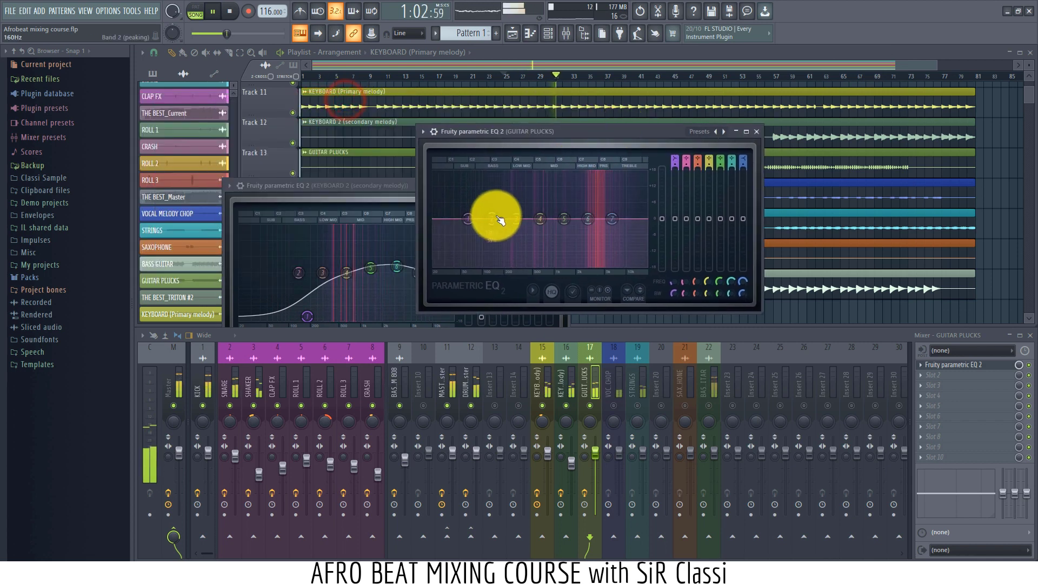
pyautogui.moveTo(479, 222); pyautogui.dragTo(496, 268)
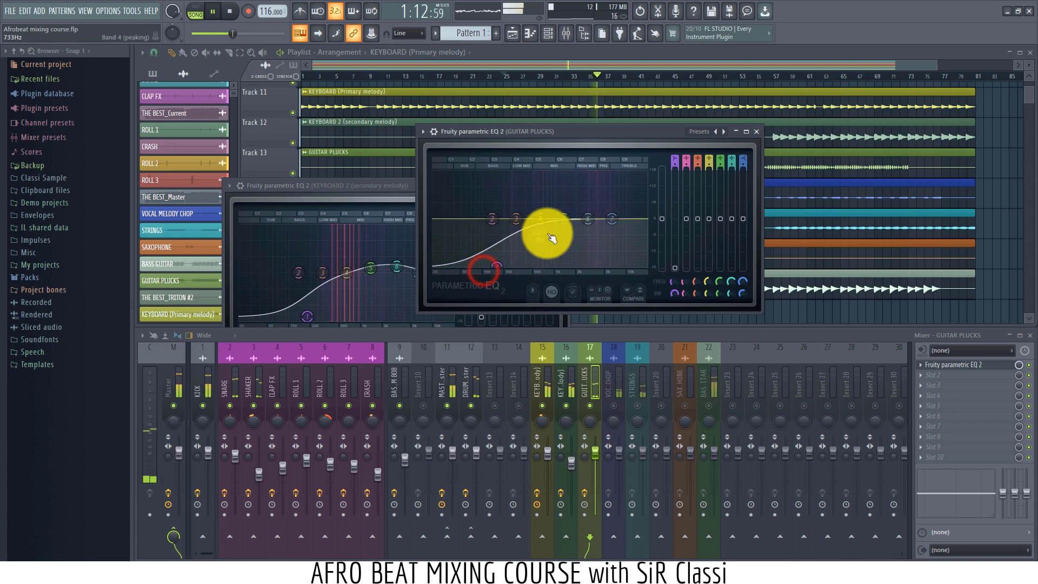
pyautogui.moveTo(559, 225)
pyautogui.mouseDown()
pyautogui.moveTo(552, 200)
pyautogui.moveTo(562, 215)
pyautogui.mouseUp()
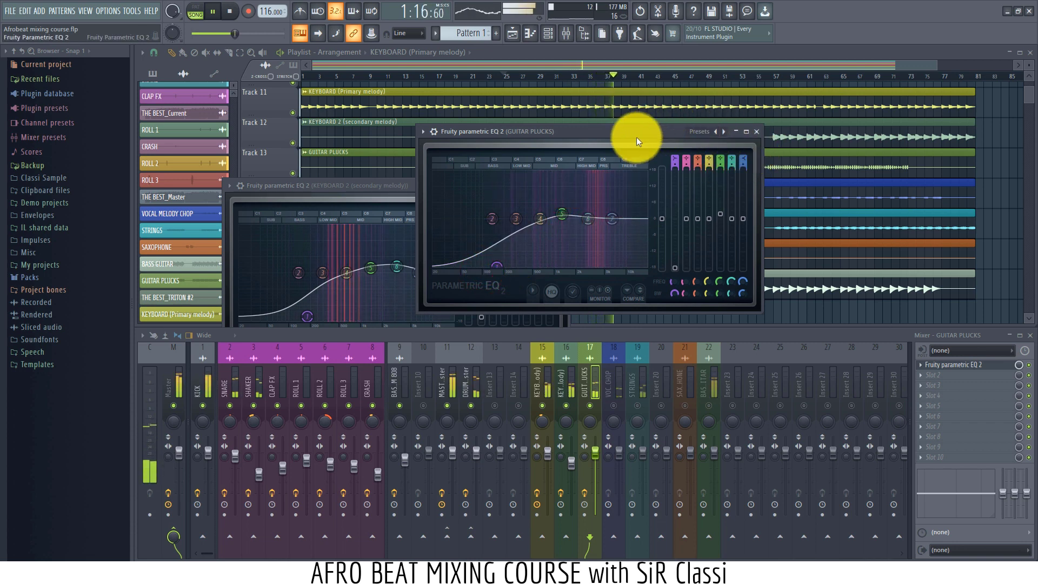
# Arrange the secondary keyboard and guitar plucks EQ windows side by side for comparison and stop playback.
pyautogui.moveTo(637, 137); pyautogui.dragTo(832, 157)
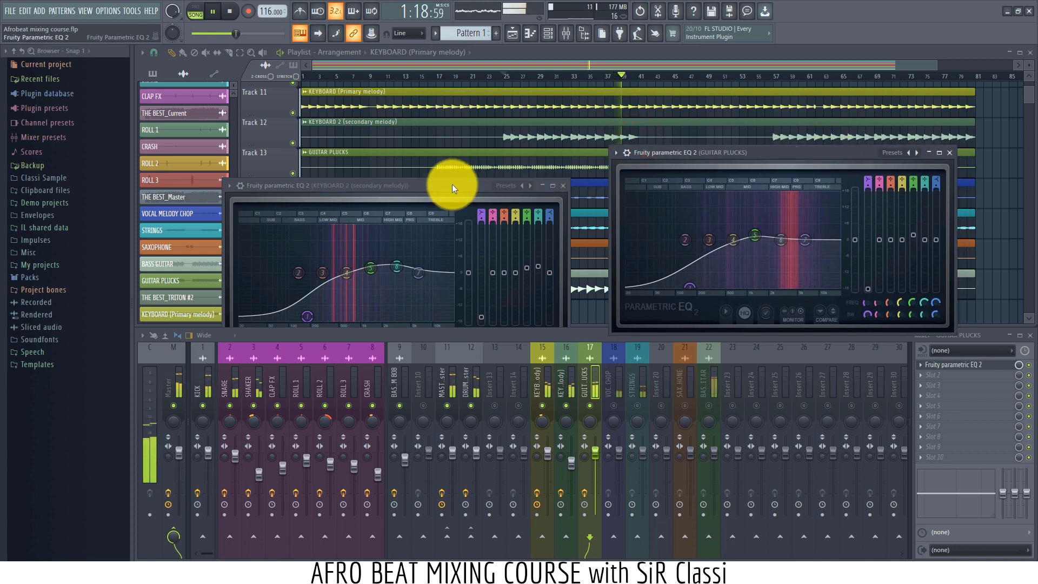
pyautogui.moveTo(450, 185); pyautogui.dragTo(452, 151)
pyautogui.press('space')
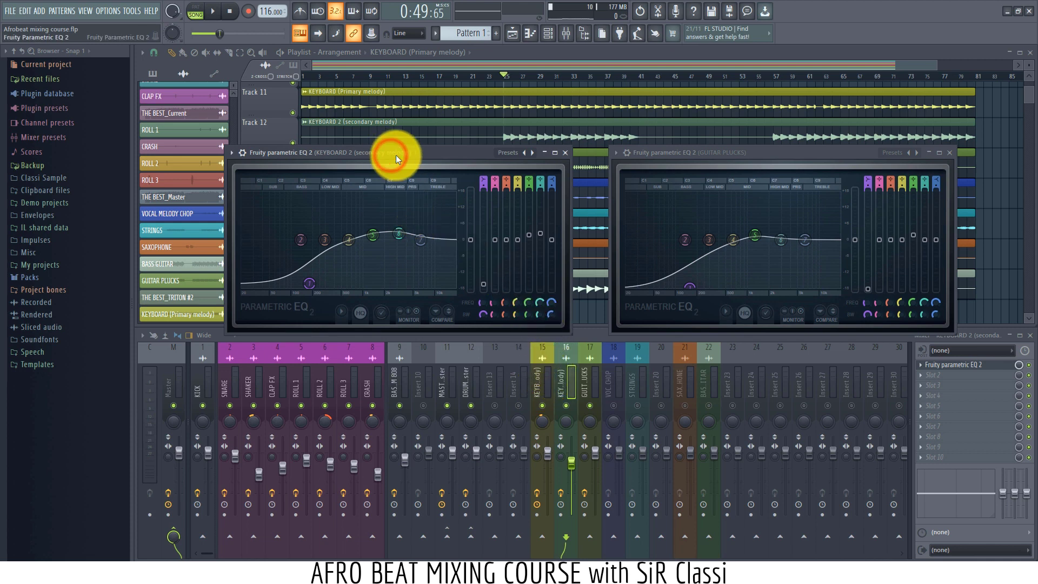
pyautogui.moveTo(433, 152); pyautogui.dragTo(433, 143)
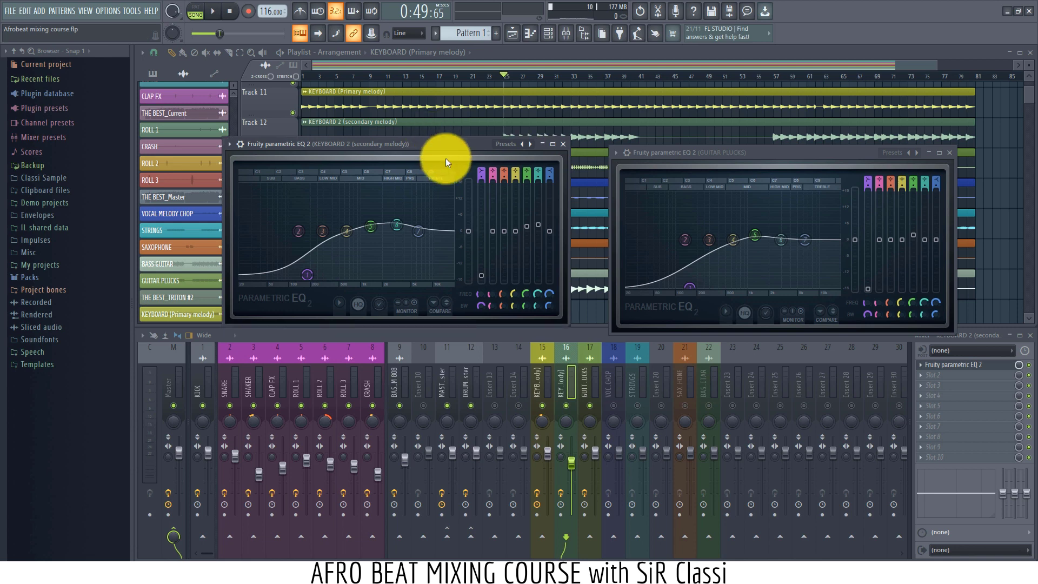
pyautogui.click(589, 390)
pyautogui.click(566, 391)
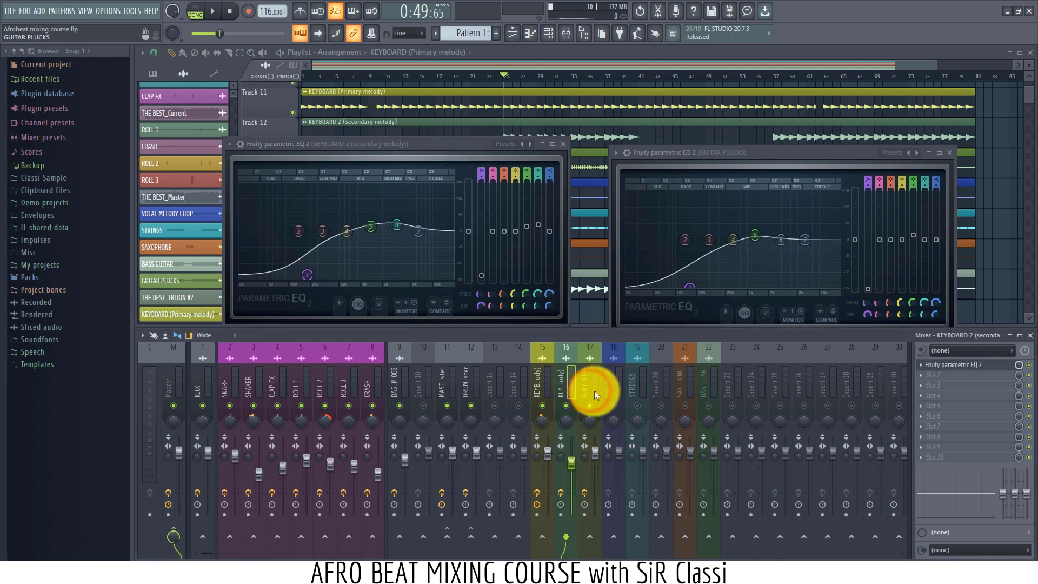
# Fine-tune band 1 of the secondary keyboard EQ, moving its low cut to a slightly higher frequency and a deeper cut.
pyautogui.click(594, 390)
pyautogui.click(572, 394)
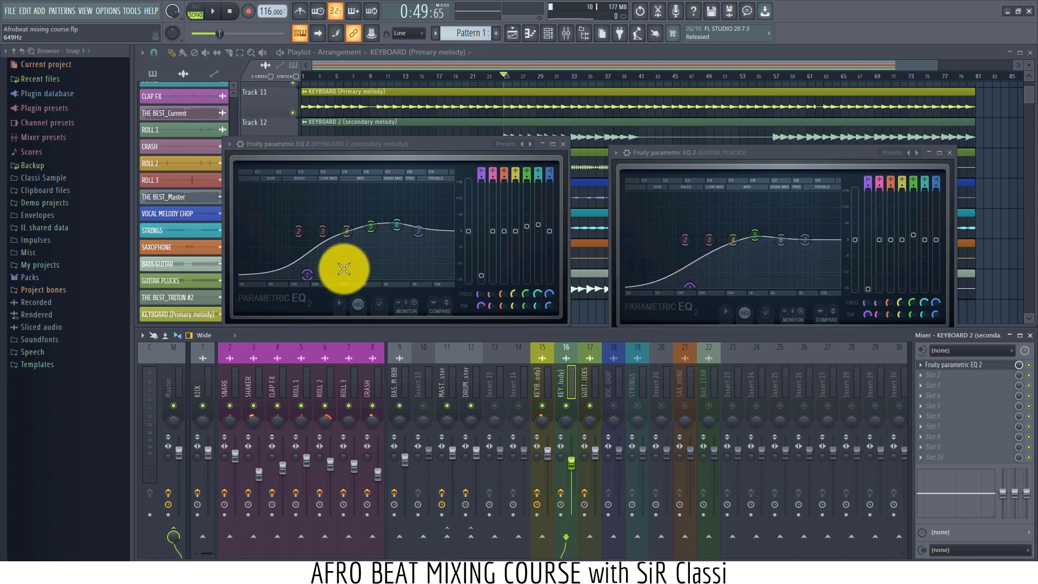
pyautogui.moveTo(303, 270); pyautogui.dragTo(343, 263)
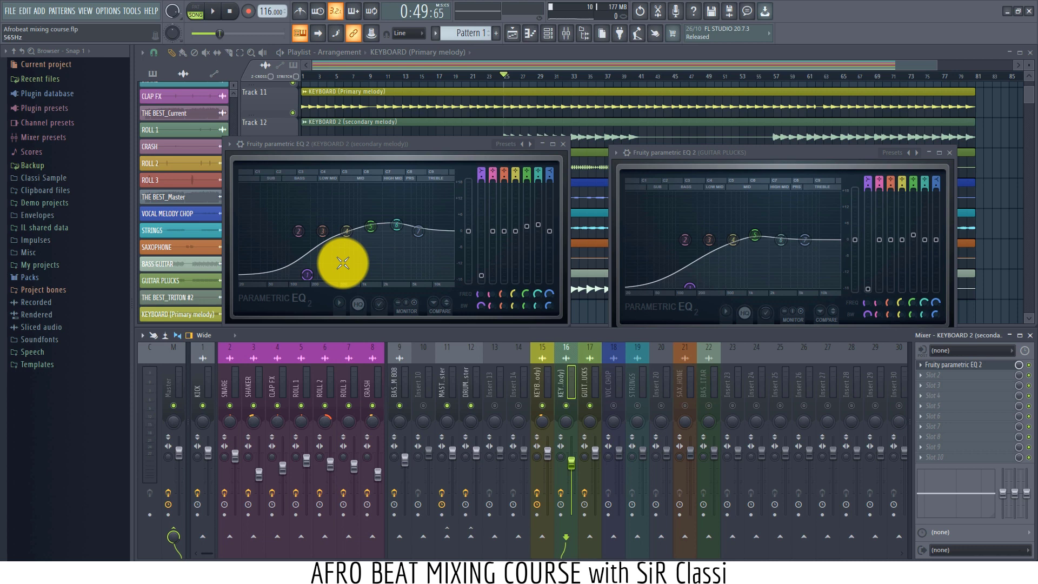
pyautogui.moveTo(342, 264); pyautogui.dragTo(328, 269)
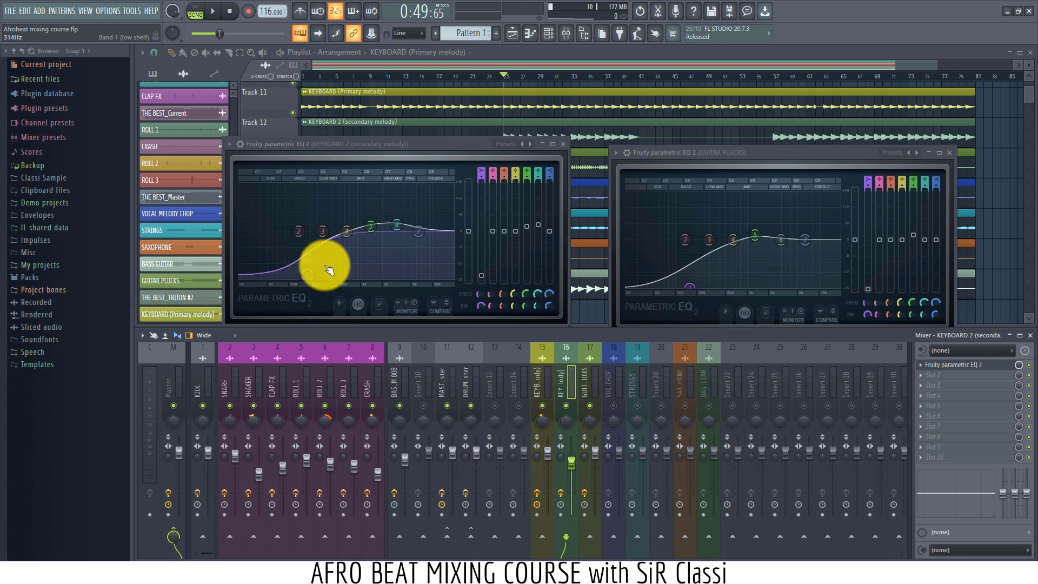
pyautogui.moveTo(328, 270); pyautogui.dragTo(337, 295)
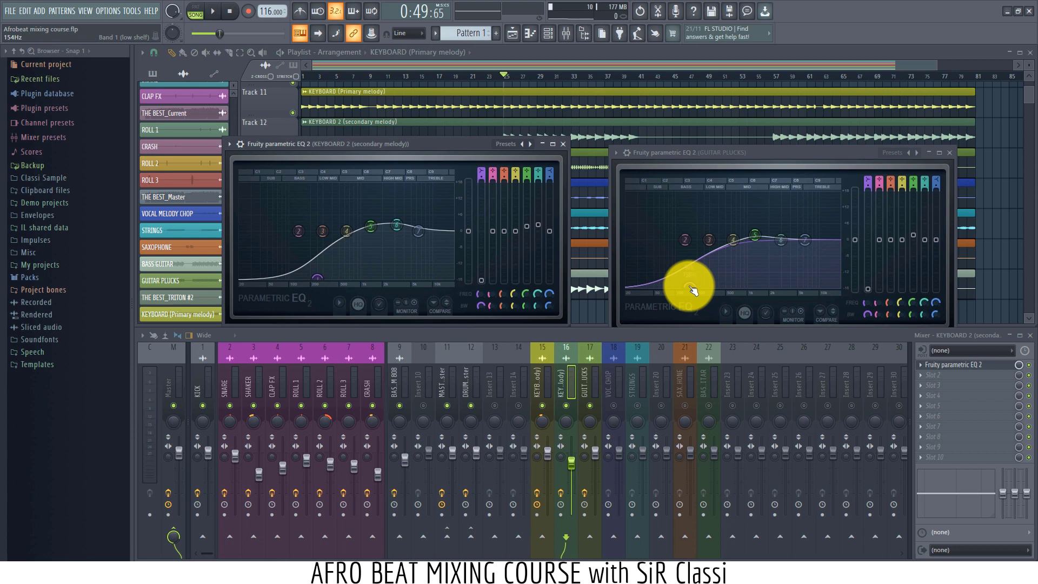
# Compare the guitar plucks EQ's low cut and band 5 boost with the band 6 boost on the secondary keyboard EQ.
pyautogui.moveTo(693, 290)
pyautogui.mouseDown()
pyautogui.moveTo(690, 267)
pyautogui.moveTo(698, 281)
pyautogui.mouseUp()
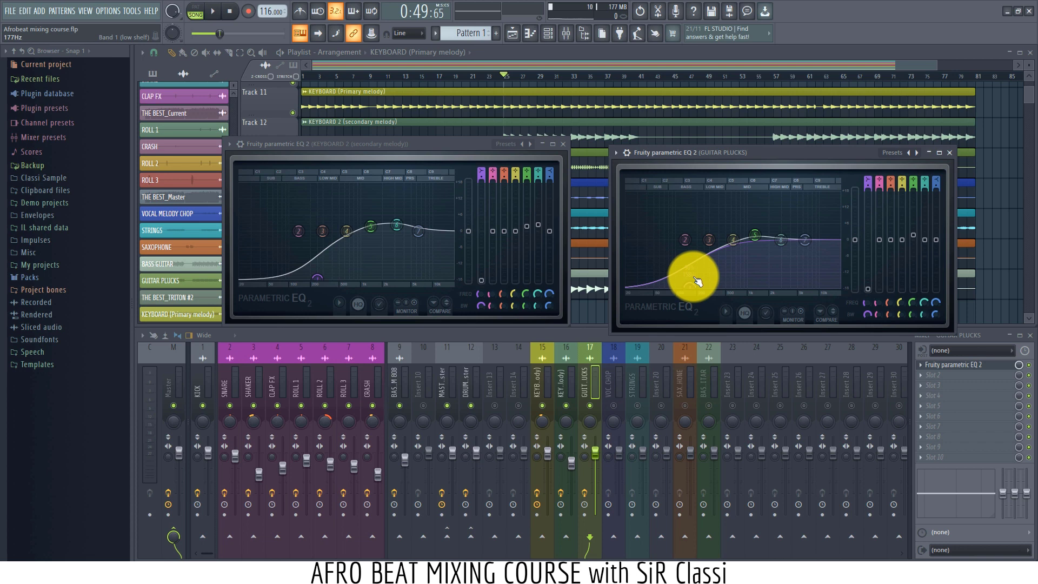
pyautogui.moveTo(698, 281); pyautogui.dragTo(693, 287)
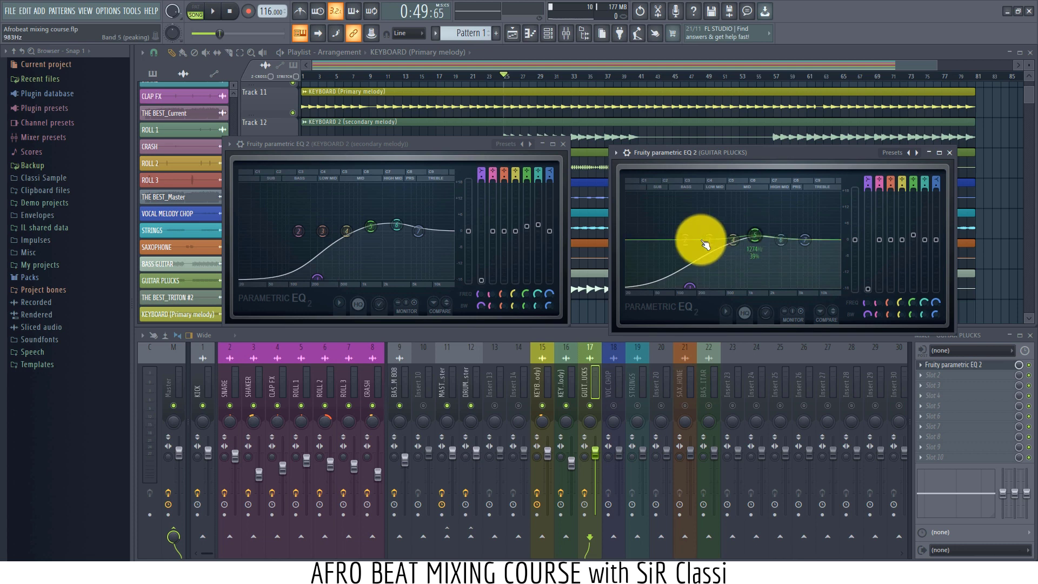
pyautogui.click(394, 218)
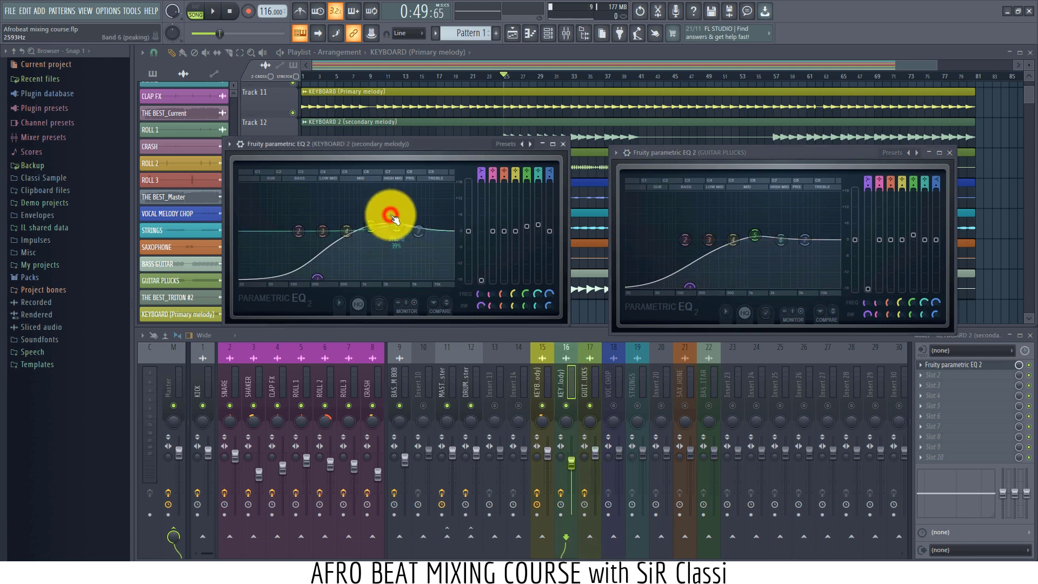
pyautogui.click(756, 239)
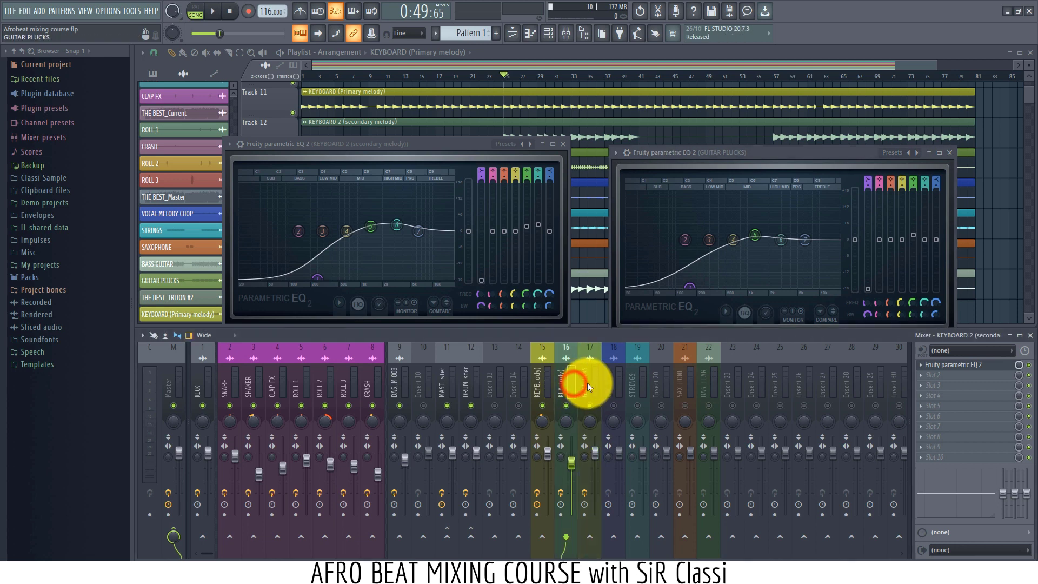
pyautogui.click(583, 385)
pyautogui.click(562, 387)
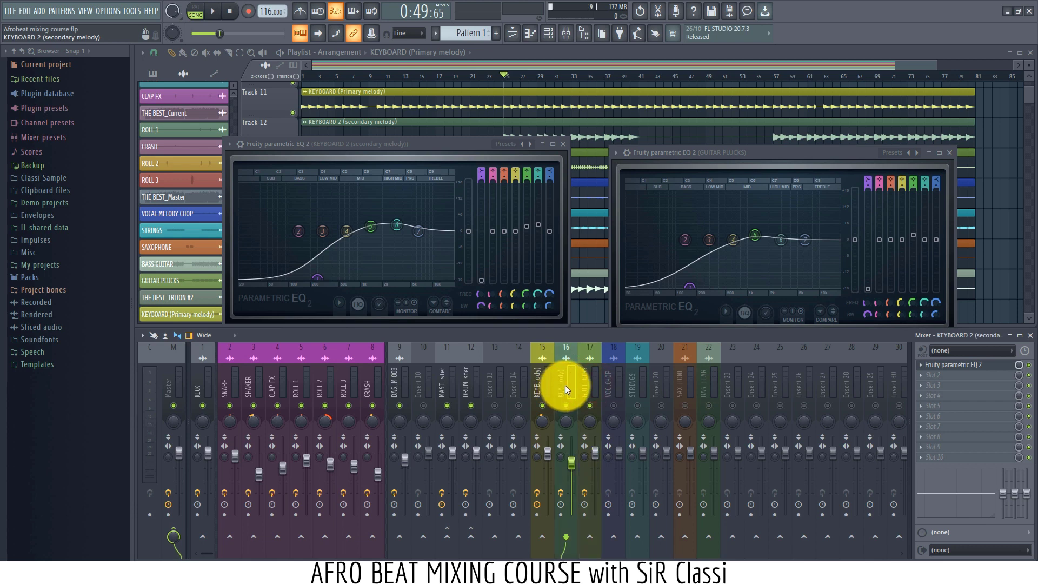
# Play the song and mute the GUITAR PLUCKS channel to hear the secondary keyboard without it.
pyautogui.press('space')
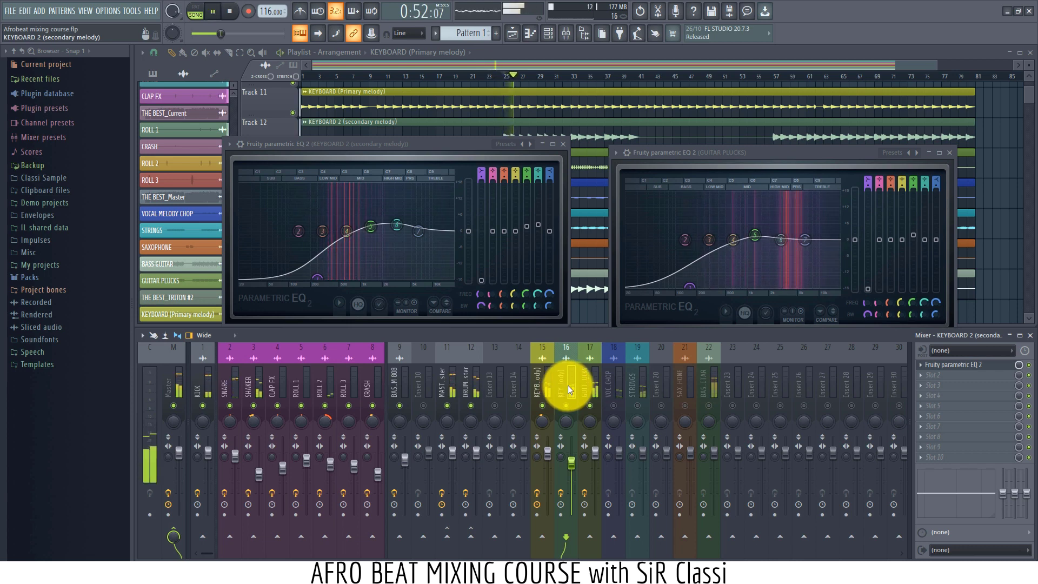
pyautogui.click(588, 402)
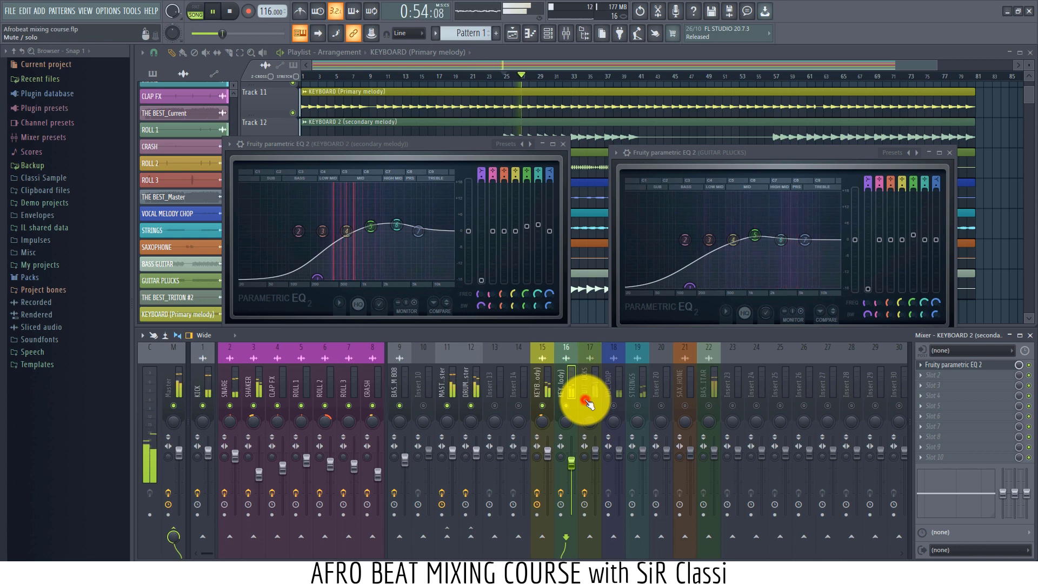
pyautogui.press('space')
pyautogui.press('space')
# Pan the secondary keyboard channel about 41% right while auditioning the song.
pyautogui.moveTo(561, 431); pyautogui.dragTo(566, 407)
pyautogui.press('space')
pyautogui.press('space')
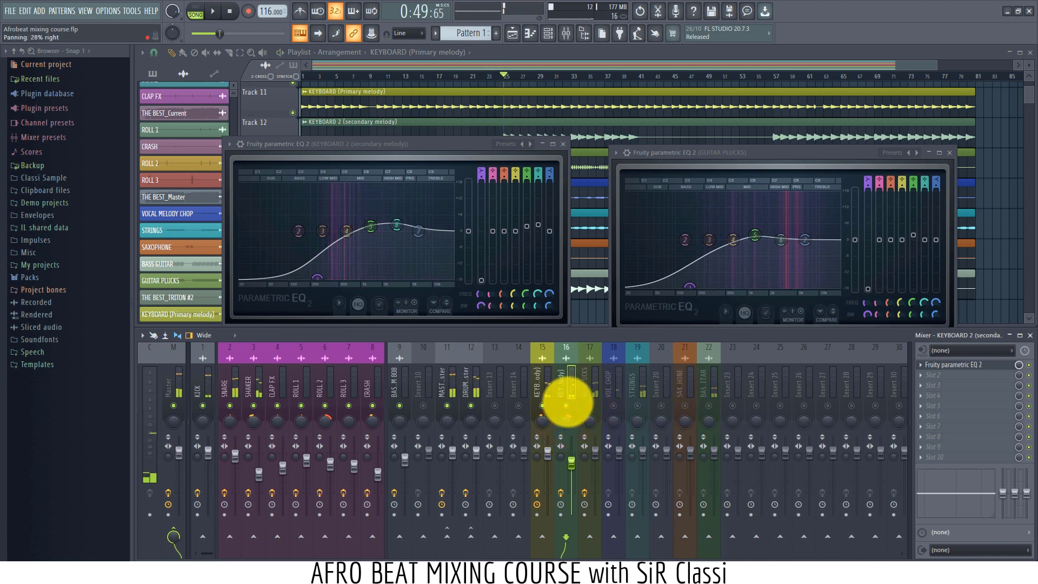
pyautogui.moveTo(568, 402); pyautogui.dragTo(569, 390)
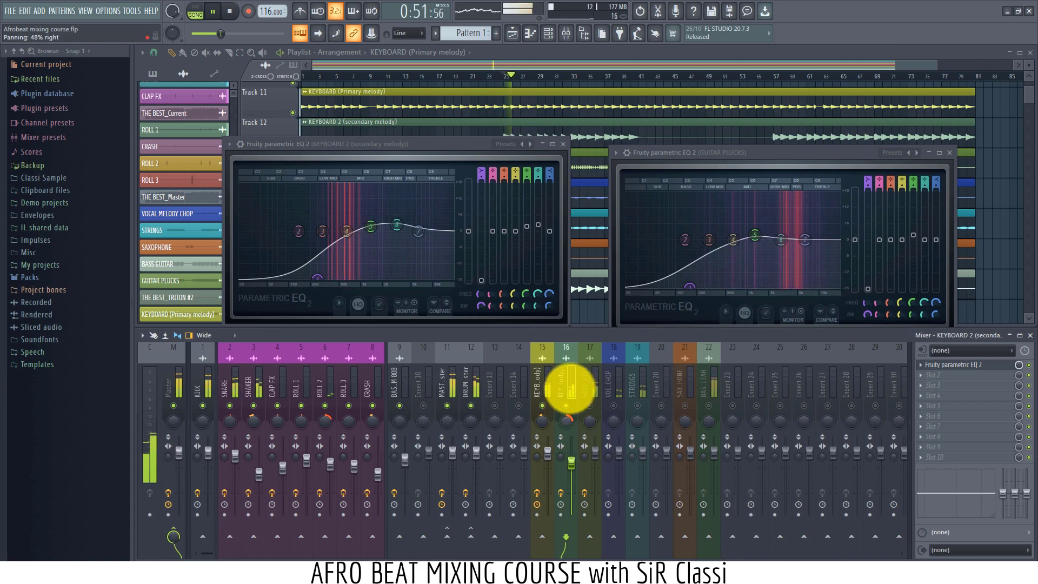
pyautogui.press('space')
pyautogui.press('space')
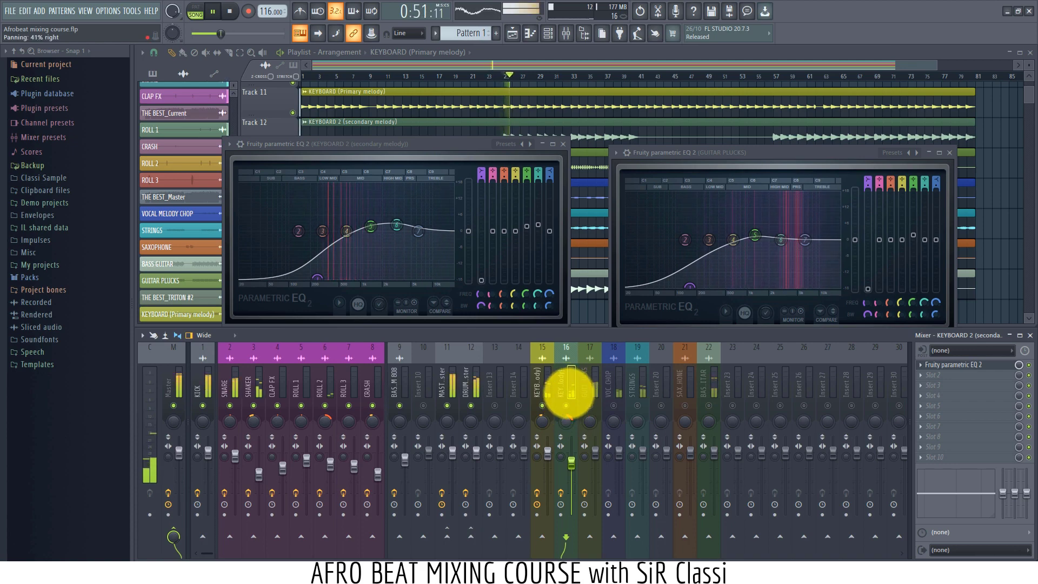
# Load Fruity Multiband Compressor into slot 2 of the secondary keyboard channel and apply the Bright preset.
pyautogui.click(951, 374)
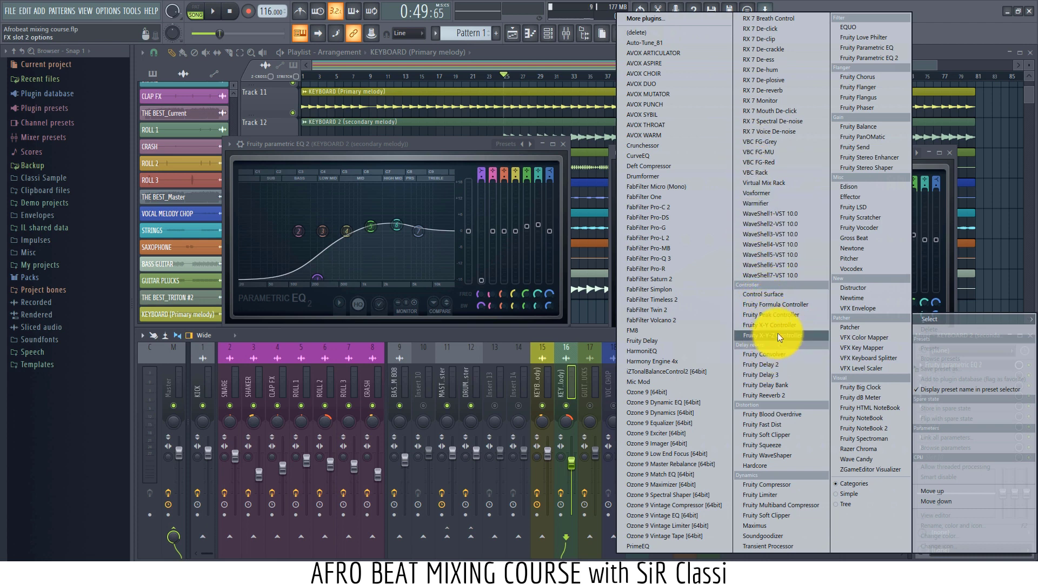
pyautogui.click(782, 504)
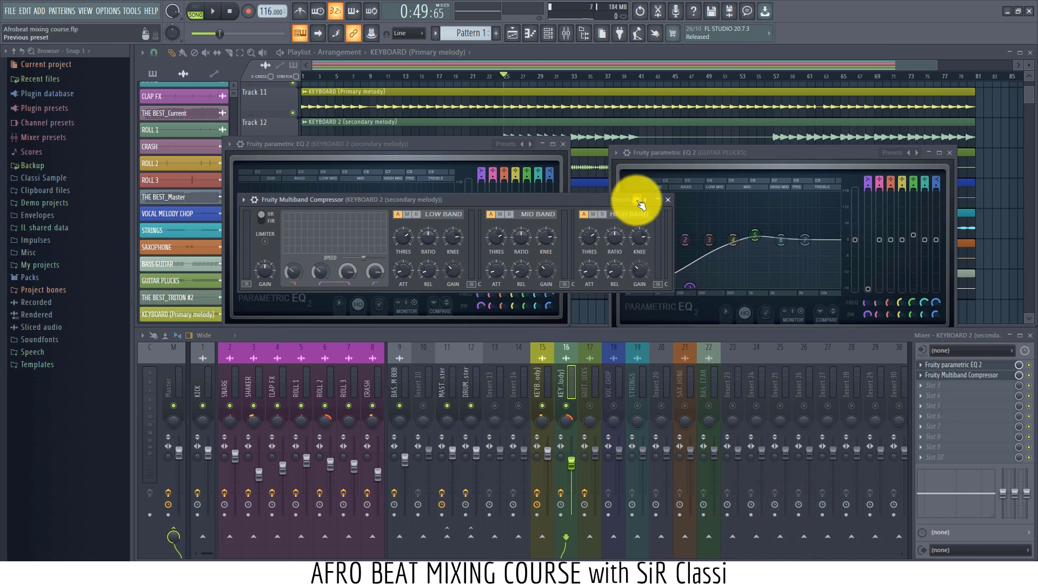
pyautogui.click(639, 203)
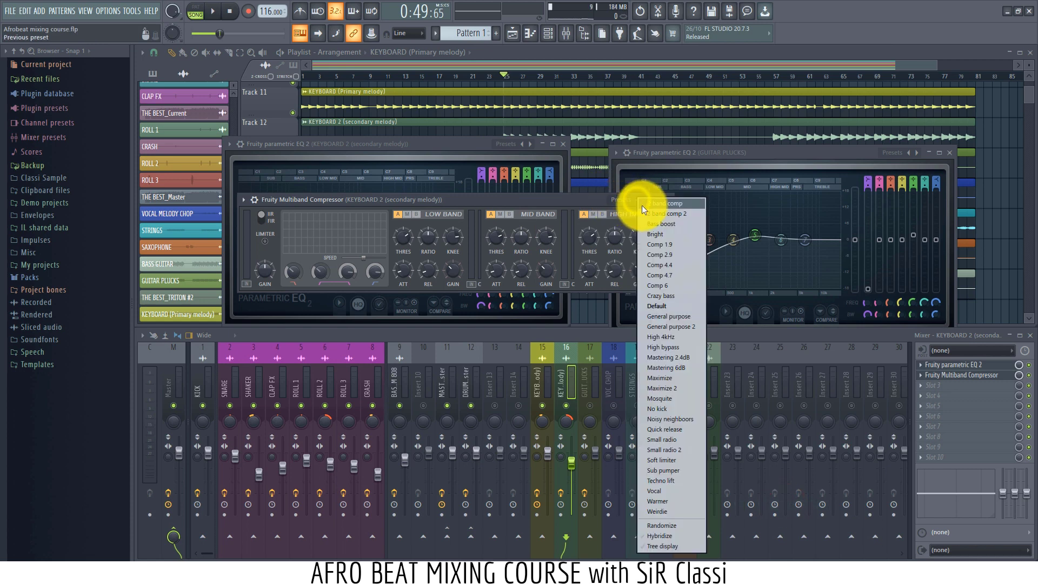
pyautogui.click(653, 233)
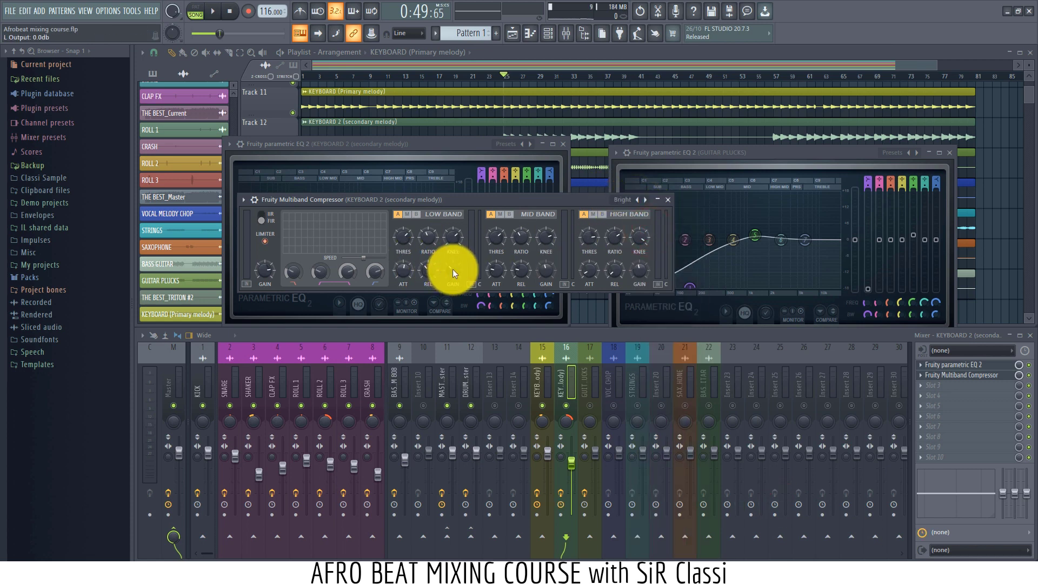
# During playback, adjust the secondary keyboard compressor's low-band gain and low- and mid-band thresholds, and lower the channel's fader.
pyautogui.press('space')
pyautogui.moveTo(446, 269); pyautogui.dragTo(452, 280)
pyautogui.moveTo(402, 237); pyautogui.dragTo(425, 164)
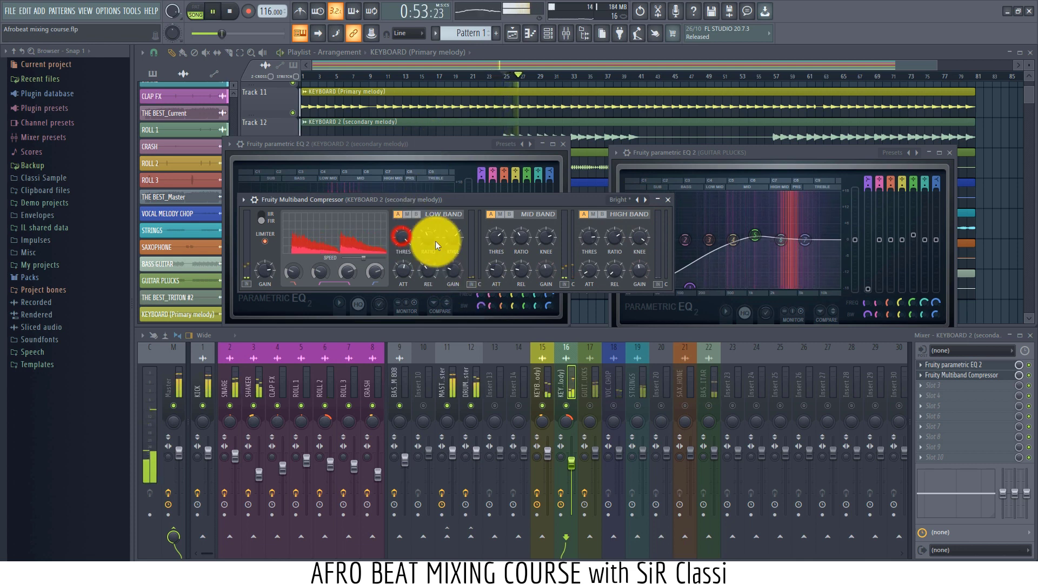
pyautogui.moveTo(497, 236); pyautogui.dragTo(505, 144)
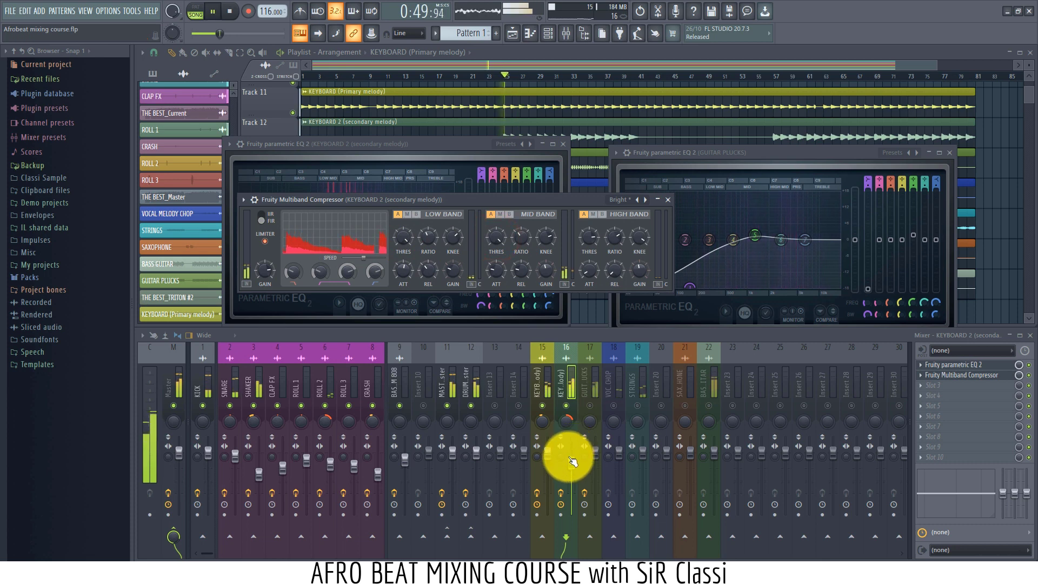
pyautogui.moveTo(572, 460); pyautogui.dragTo(572, 482)
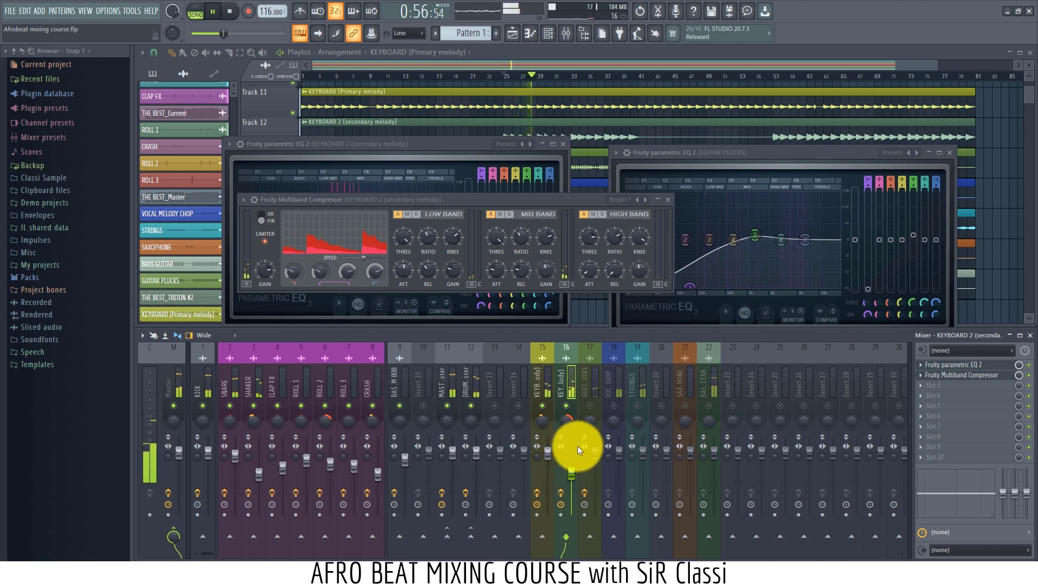
pyautogui.press('space')
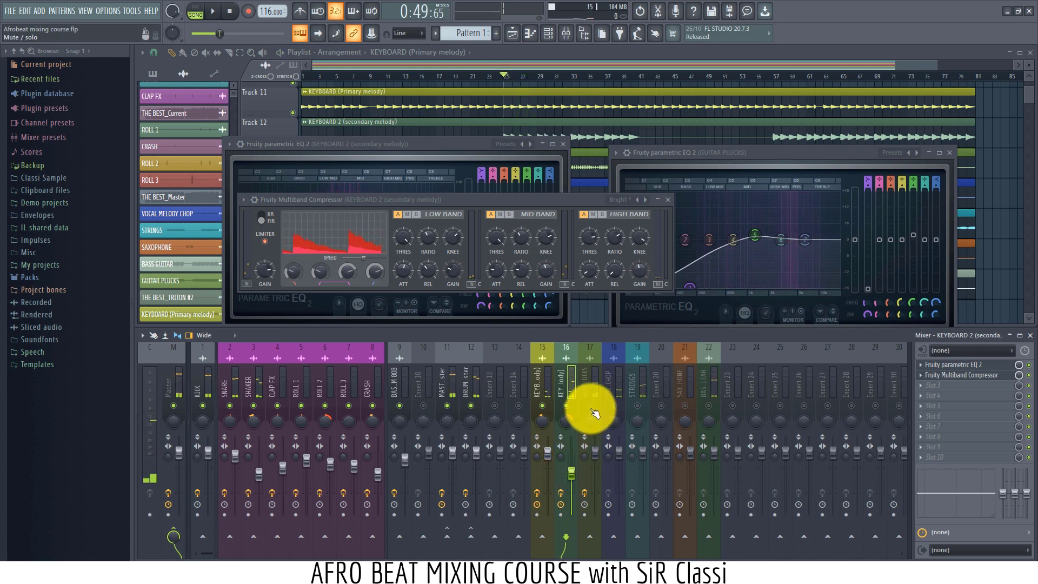
# Unmute the GUITAR PLUCKS channel, pan it about 16% left, and lower its fader slightly during playback.
pyautogui.press('space')
pyautogui.click(585, 387)
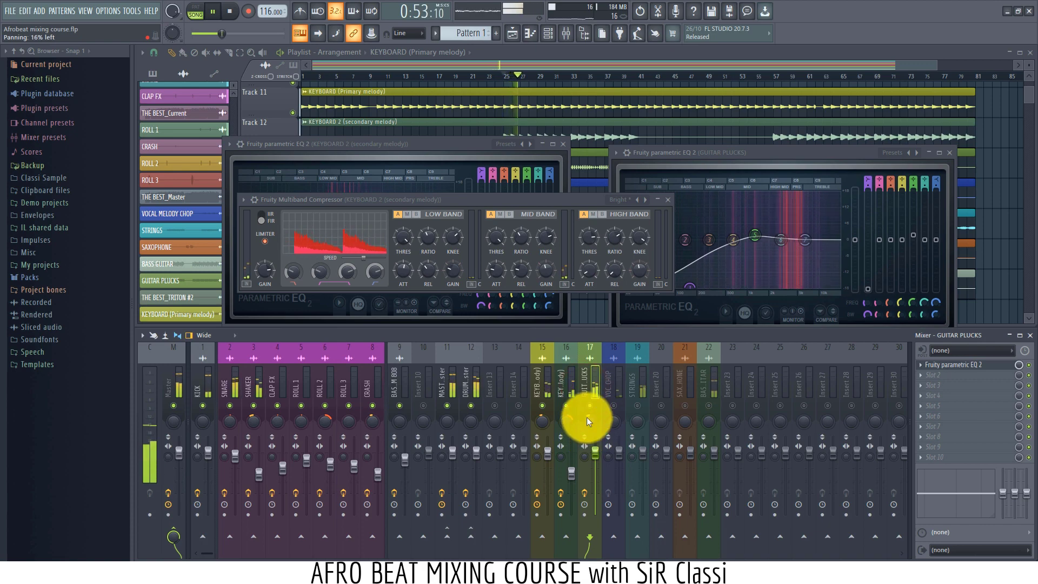
pyautogui.moveTo(594, 455); pyautogui.dragTo(595, 461)
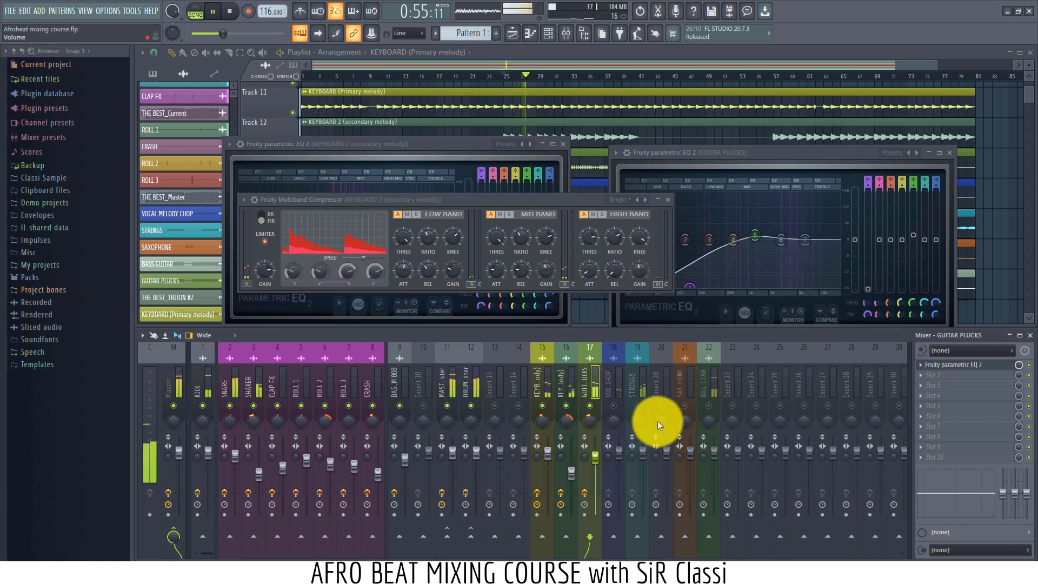
# Load Fruity Multiband Compressor into slot 2 of the guitar plucks channel and apply the Bright preset.
pyautogui.click(923, 374)
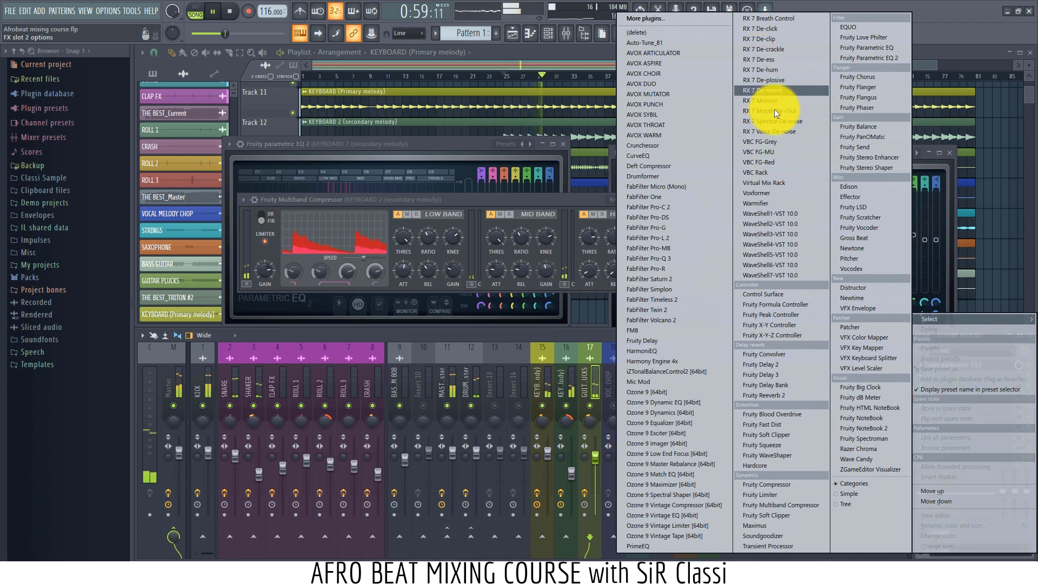
pyautogui.click(803, 505)
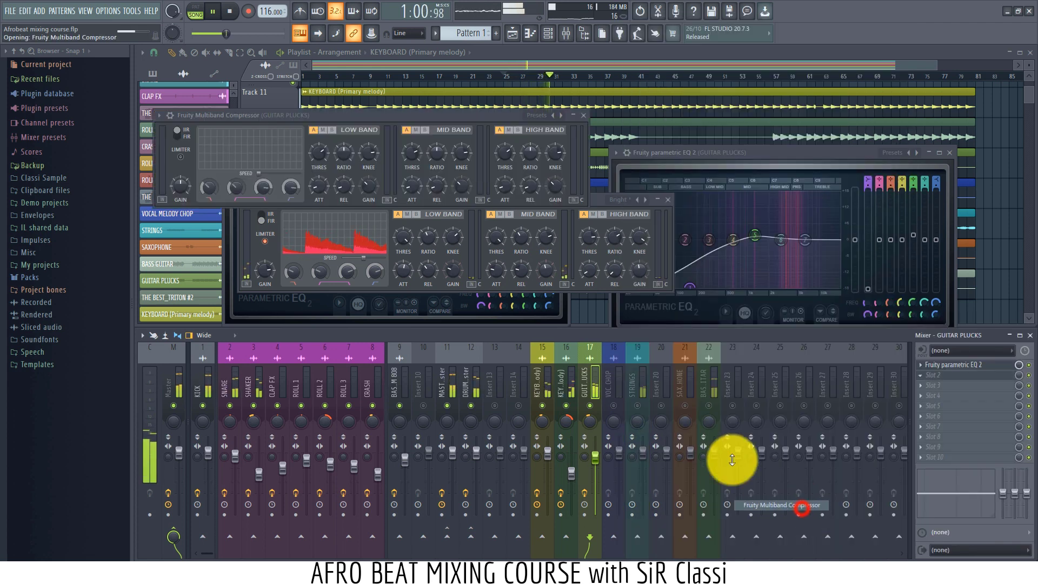
pyautogui.press('space')
pyautogui.click(560, 115)
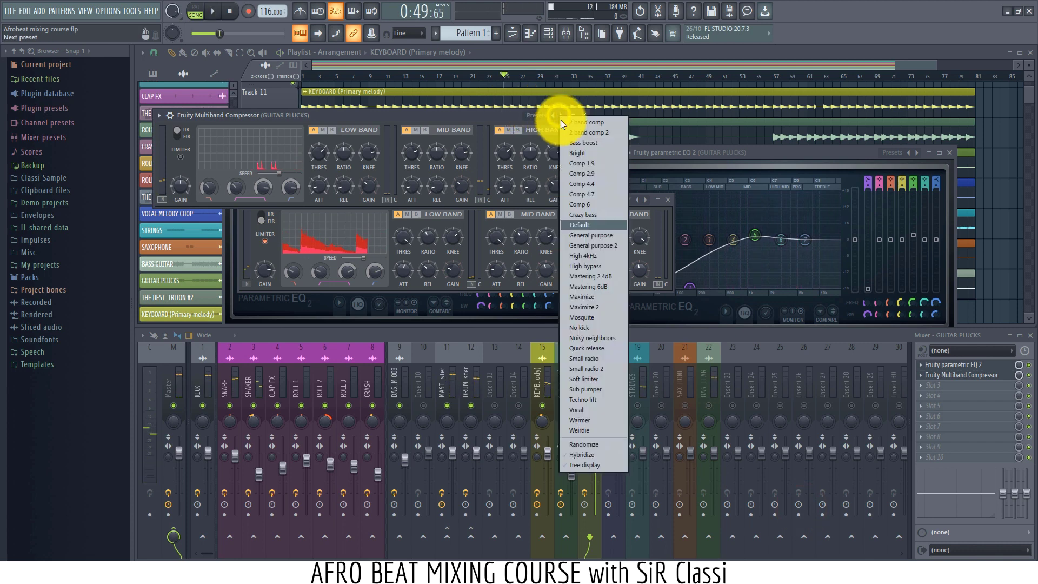
pyautogui.click(572, 152)
# During playback, adjust the guitar plucks compressor's low-band threshold and lower the channel's fader to about the secondary keyboard's fader position.
pyautogui.press('space')
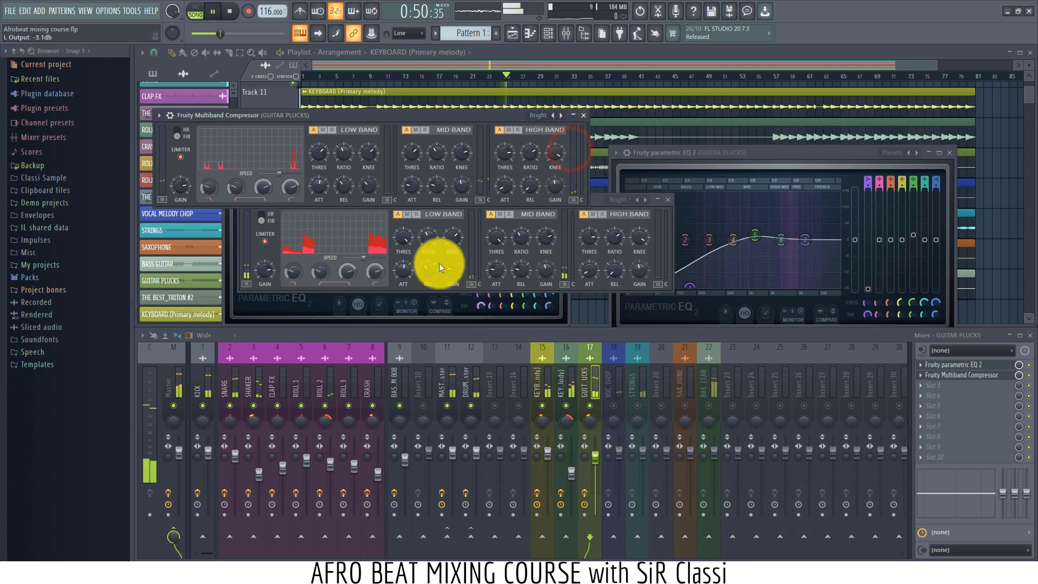
pyautogui.moveTo(315, 148); pyautogui.dragTo(309, 159)
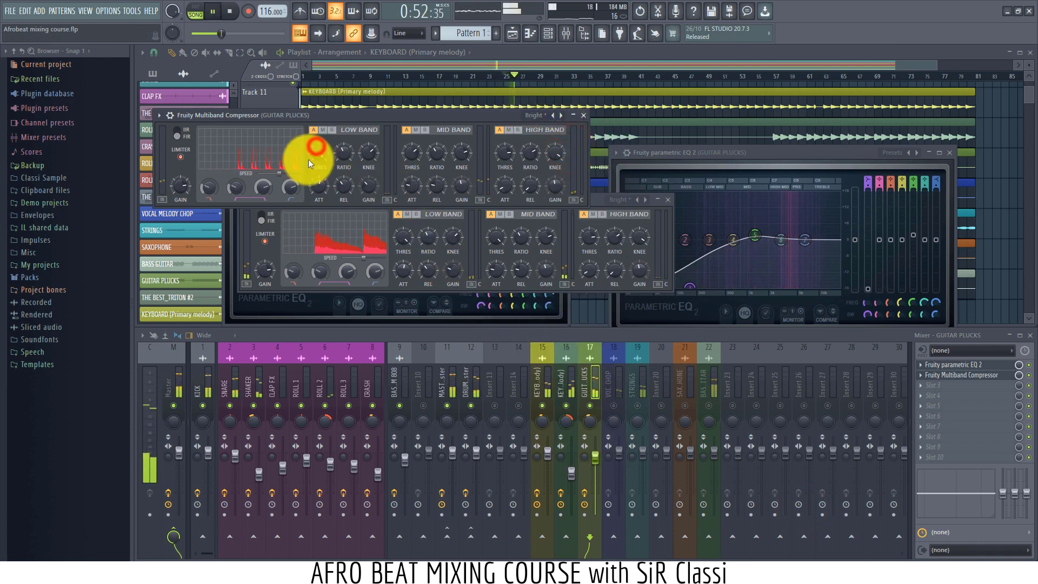
pyautogui.moveTo(594, 453)
pyautogui.mouseDown()
pyautogui.moveTo(593, 487)
pyautogui.moveTo(595, 472)
pyautogui.mouseUp()
pyautogui.press('space')
pyautogui.press('space')
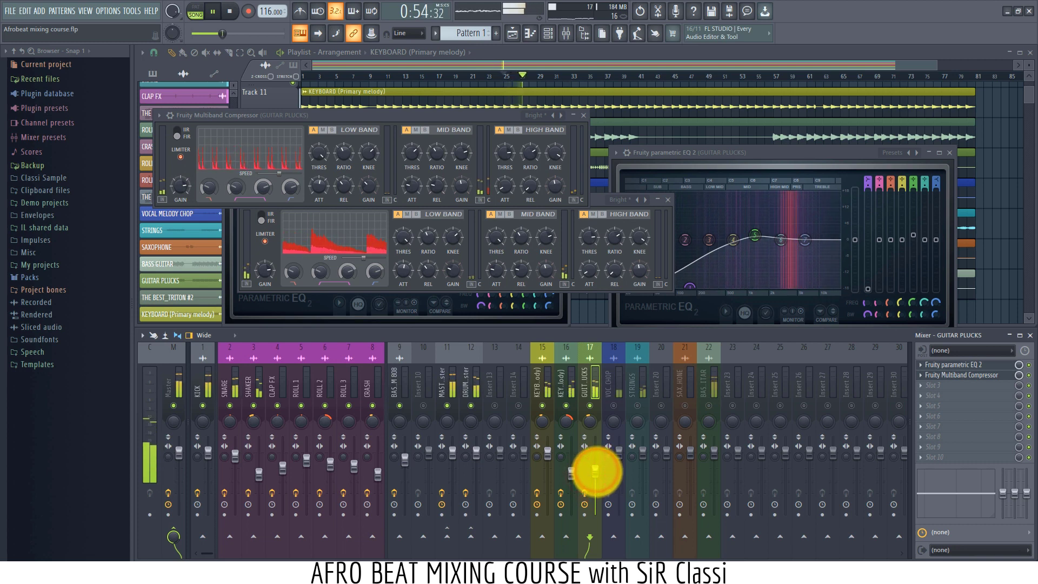
pyautogui.click(600, 474)
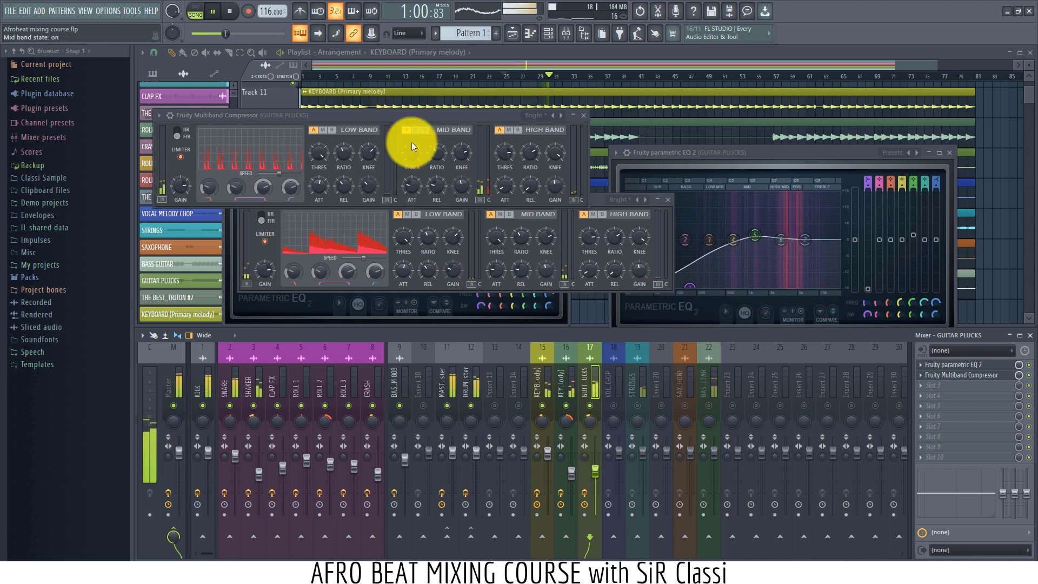
pyautogui.press('space')
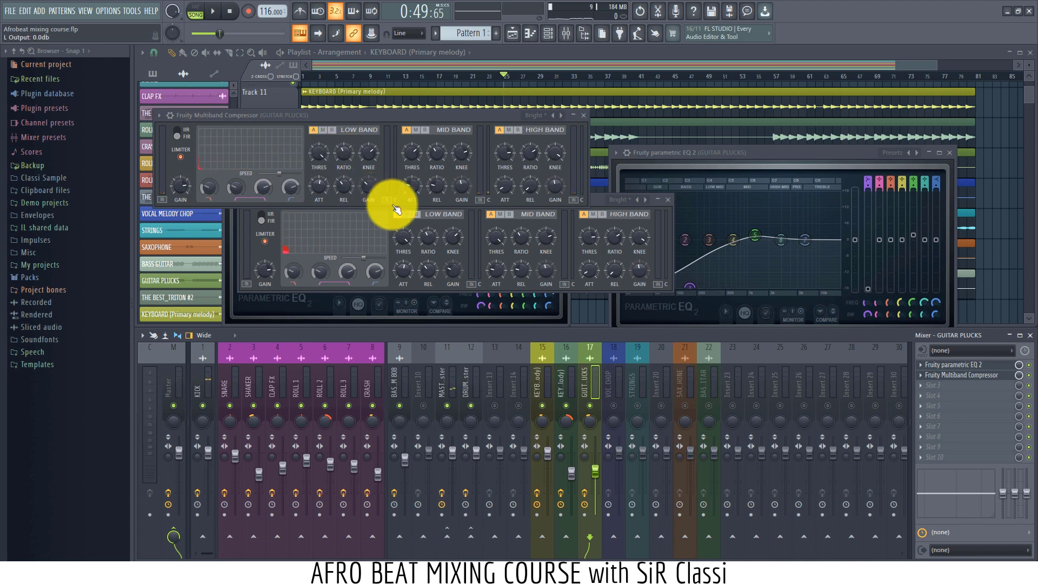
# Arrange the guitar plucks and secondary keyboard multiband compressor windows side by side for comparison.
pyautogui.moveTo(593, 204); pyautogui.dragTo(918, 232)
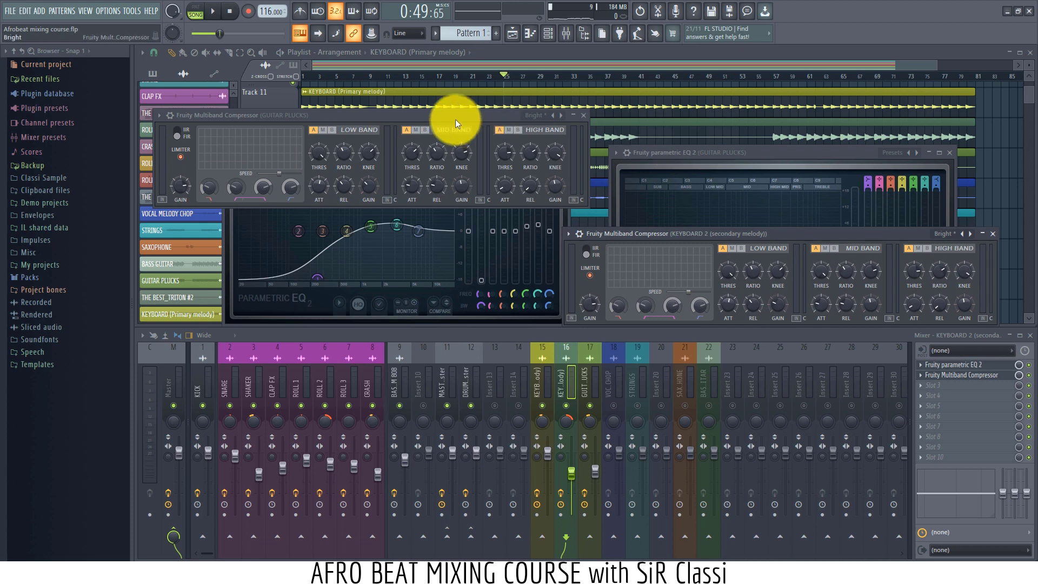
pyautogui.moveTo(455, 123); pyautogui.dragTo(423, 232)
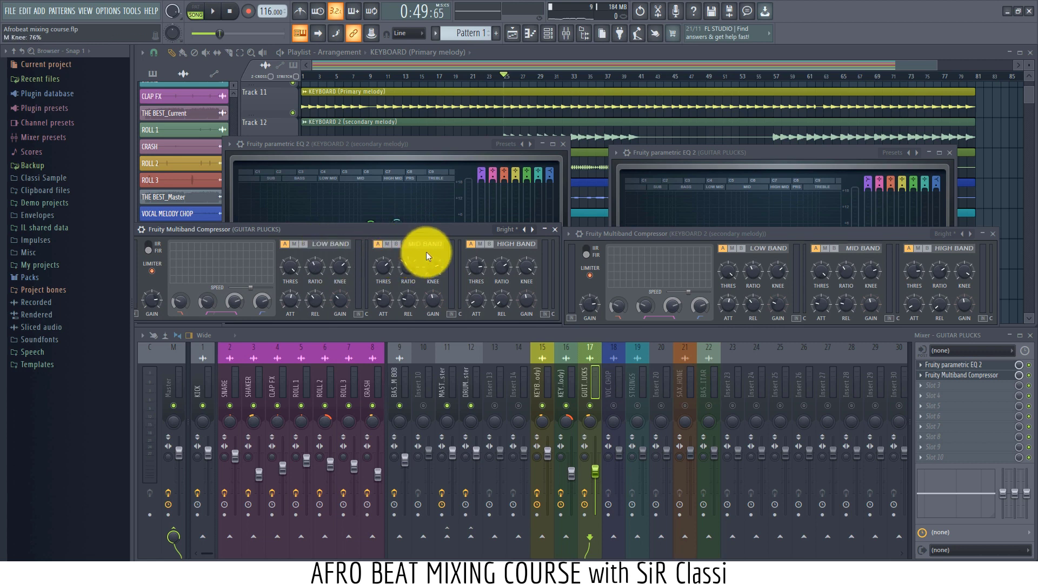
pyautogui.click(332, 246)
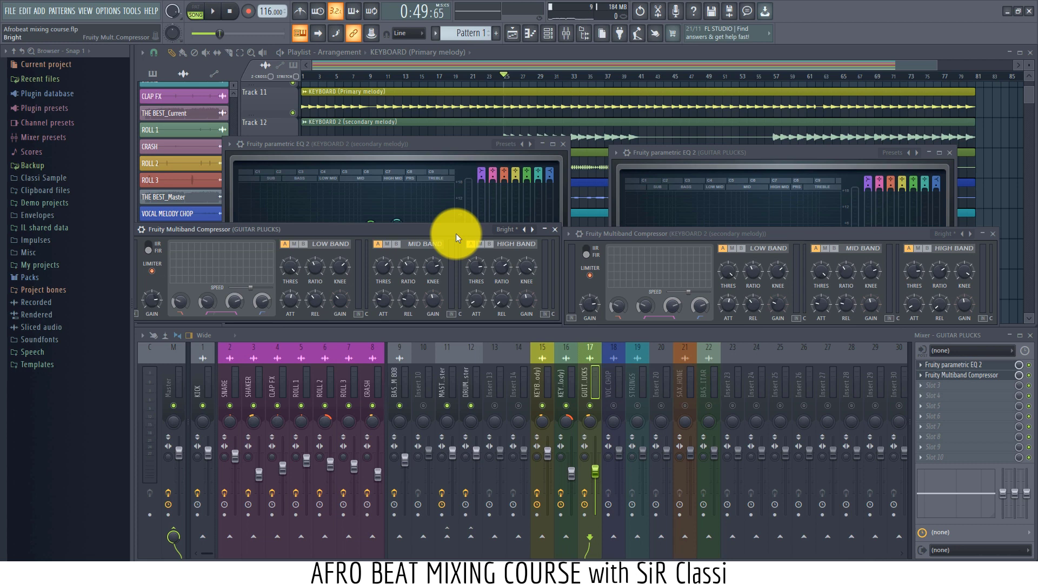
# Review the guitar plucks compressor's low, mid and high band settings and preset list, then compare them with the secondary keyboard's compressor.
pyautogui.click(291, 277)
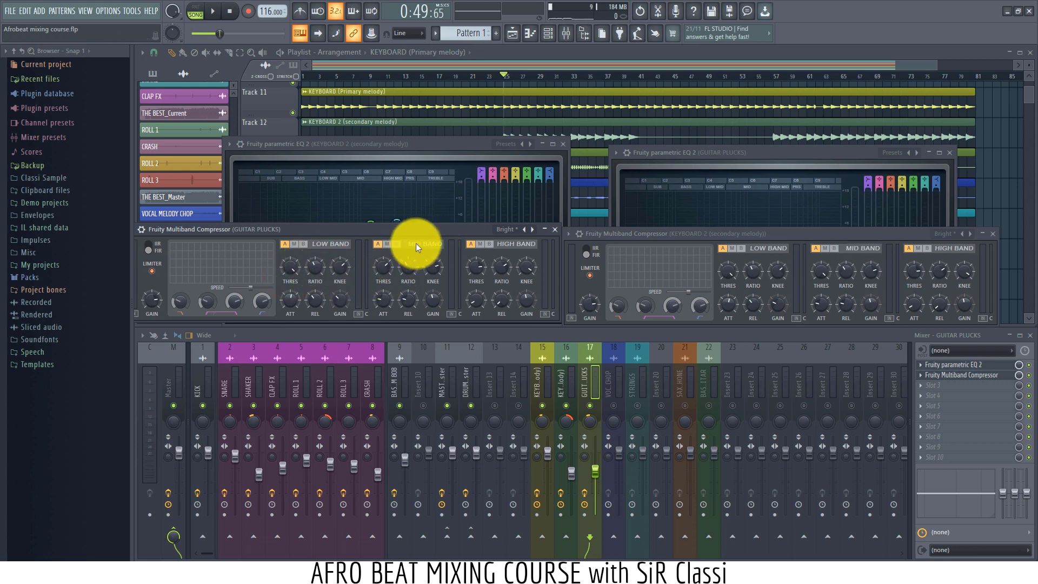
pyautogui.click(385, 268)
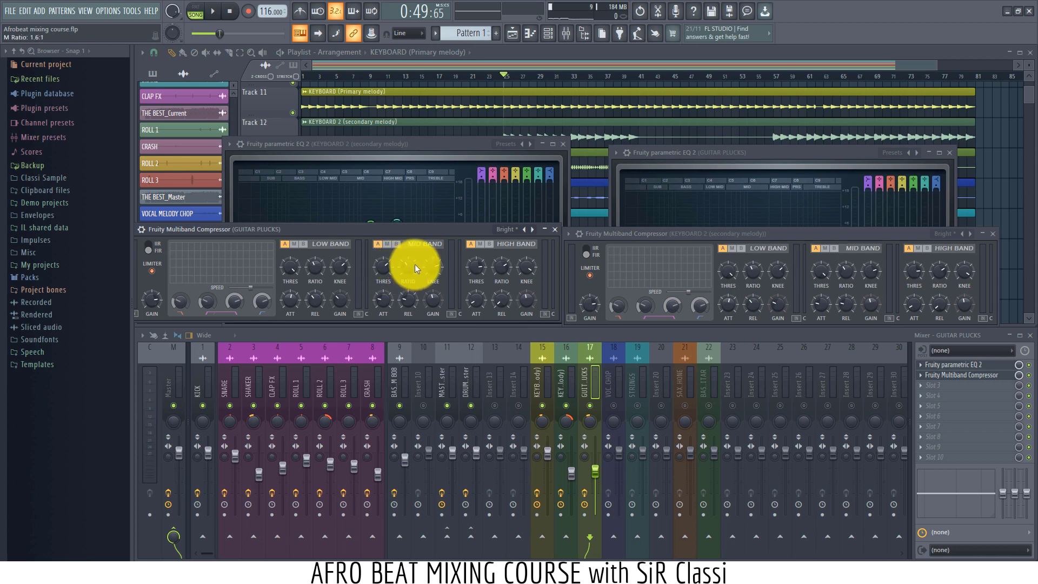
pyautogui.click(431, 235)
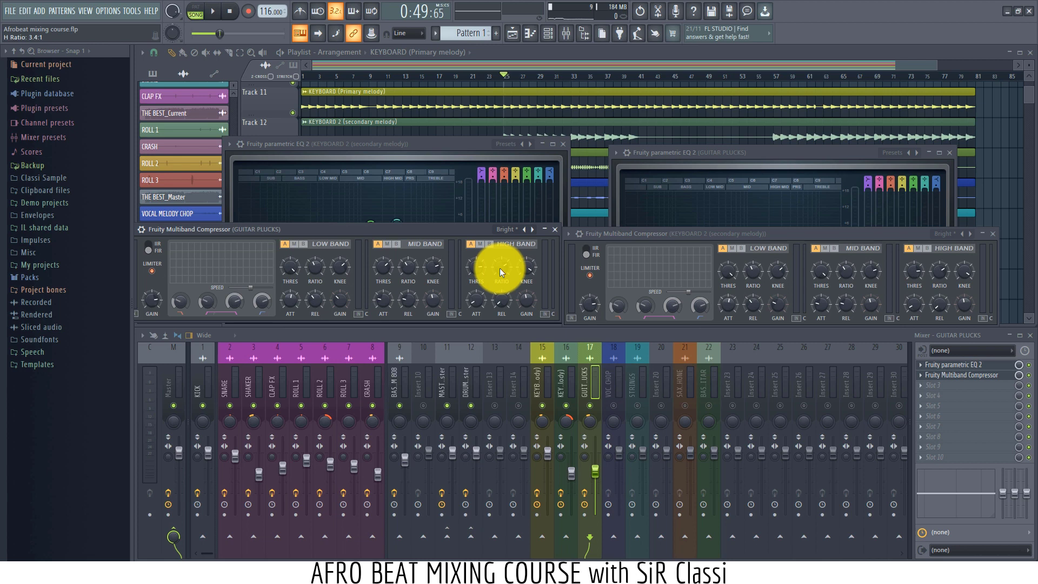
pyautogui.click(523, 231)
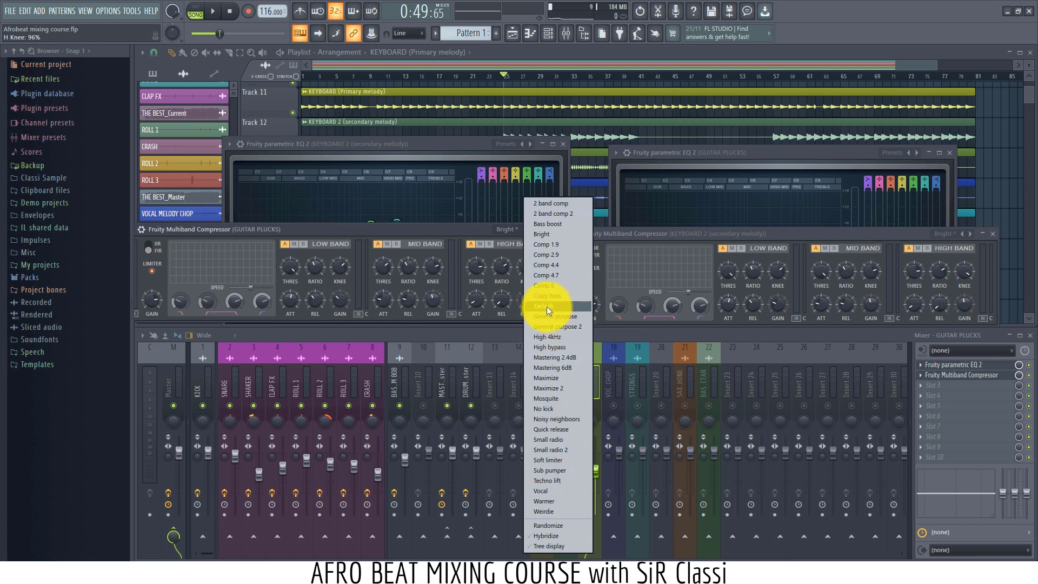
pyautogui.click(418, 230)
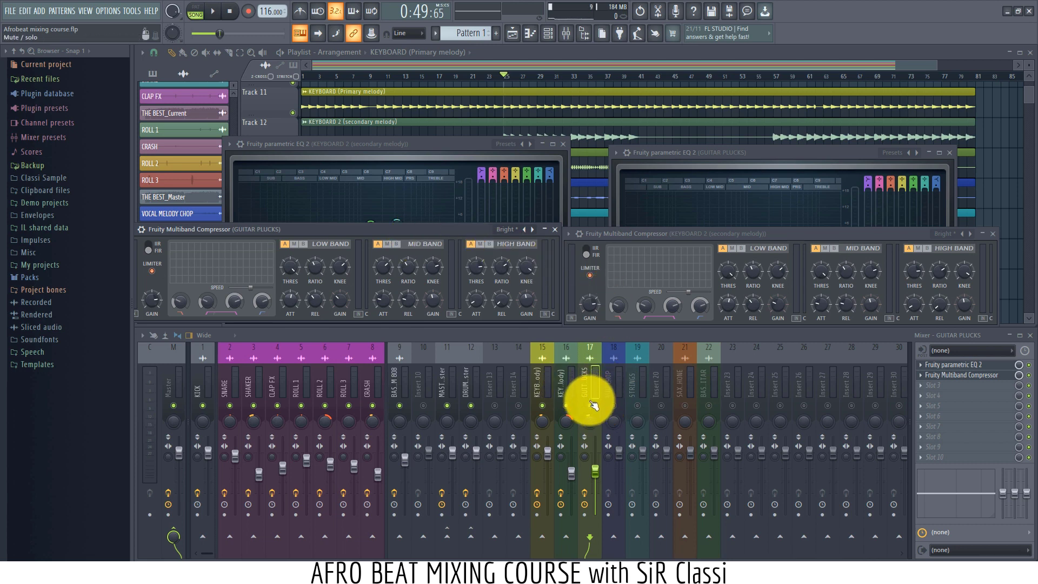
pyautogui.click(752, 242)
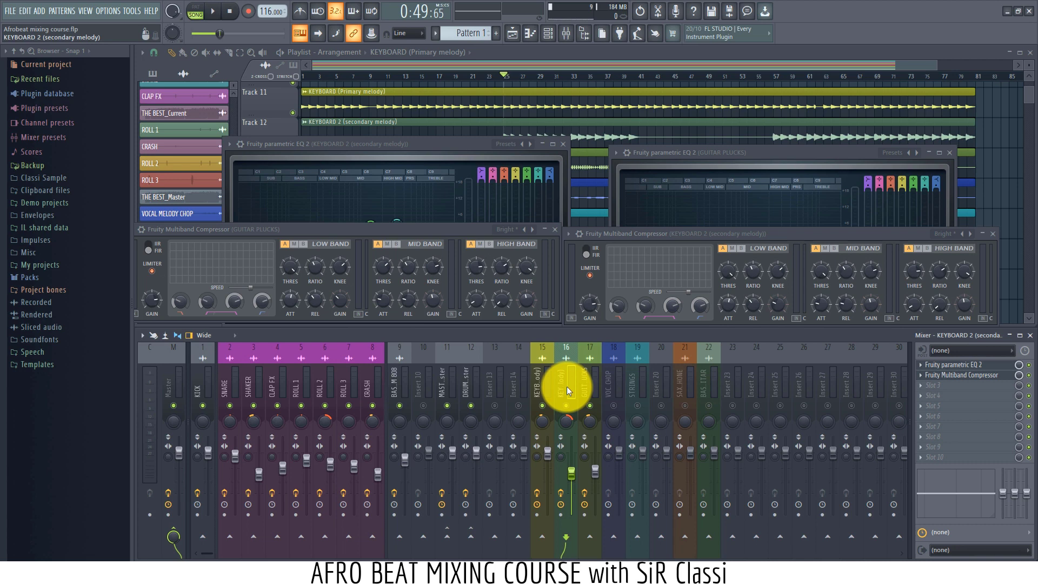
pyautogui.click(593, 377)
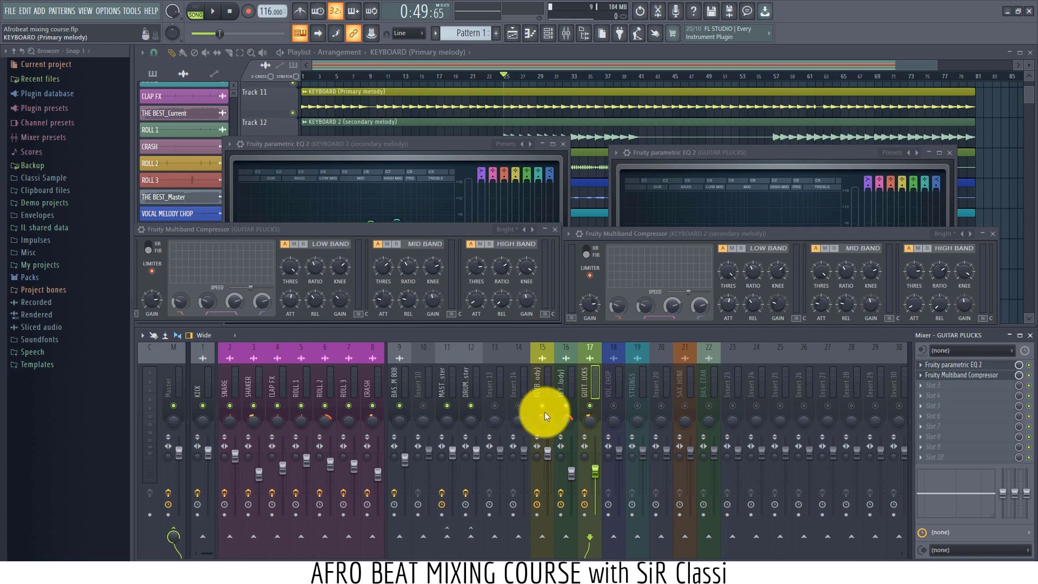
# Play the secondary keyboard in the mix and load Fruity Reeverb 2 into slot 3 of its channel.
pyautogui.click(561, 382)
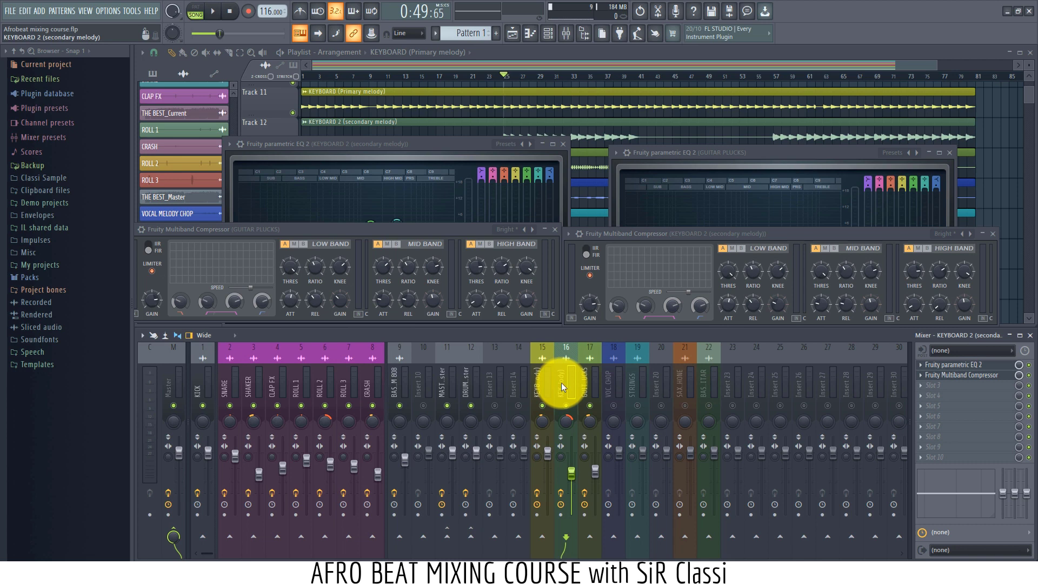
pyautogui.press('space')
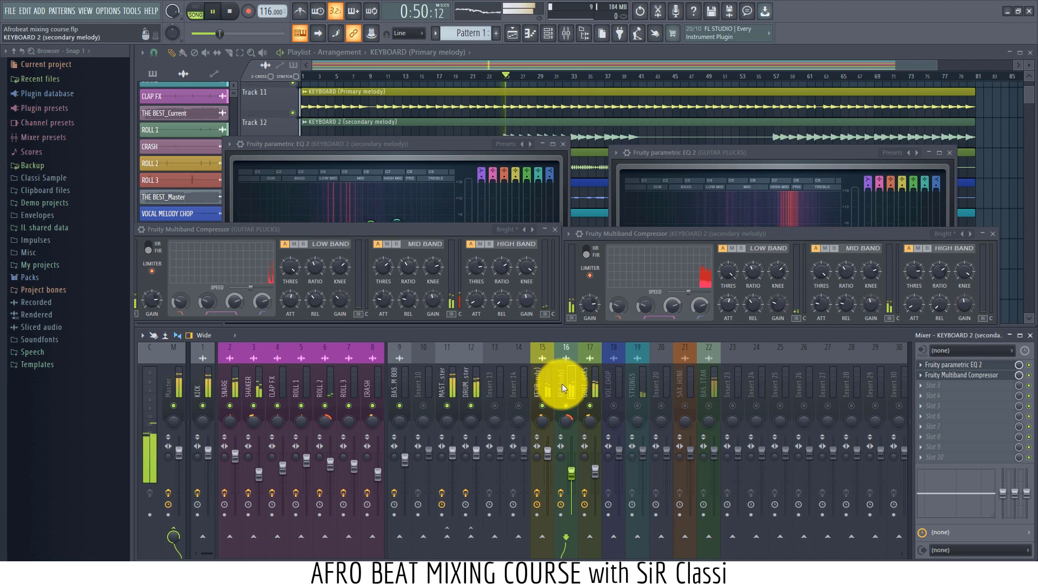
pyautogui.click(957, 385)
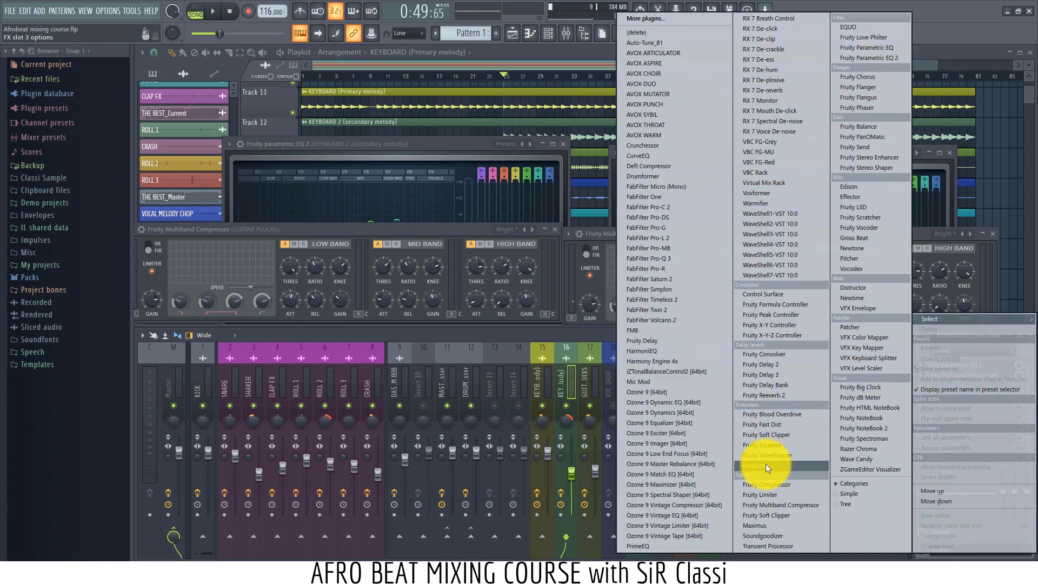
pyautogui.click(777, 395)
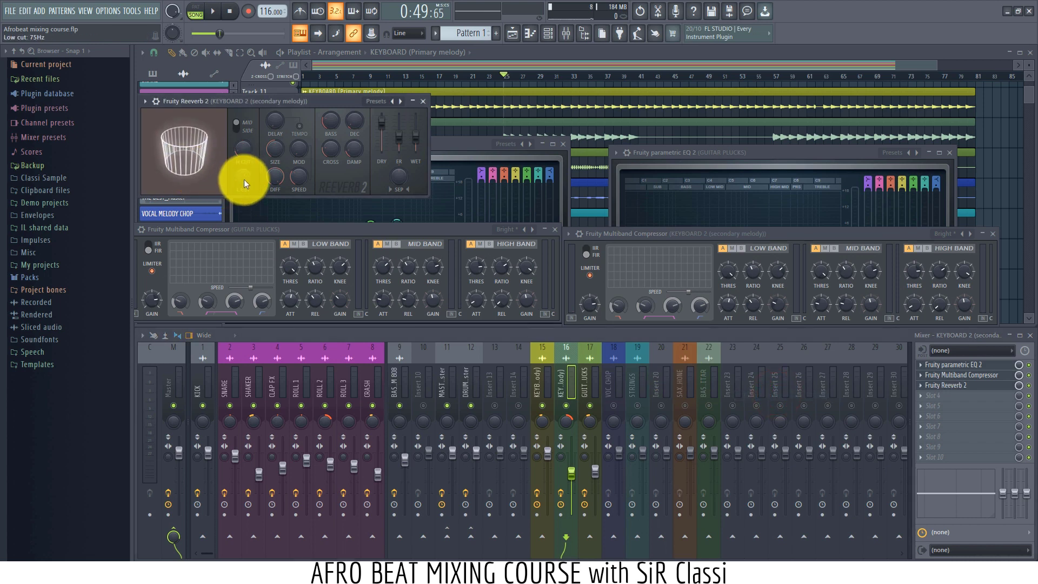
# During playback, enlarge the secondary keyboard reverb's room size, adjust its wet level, and set decay to 2.2 sec and high cut to 7.2 kHz.
pyautogui.moveTo(244, 180); pyautogui.dragTo(244, 144)
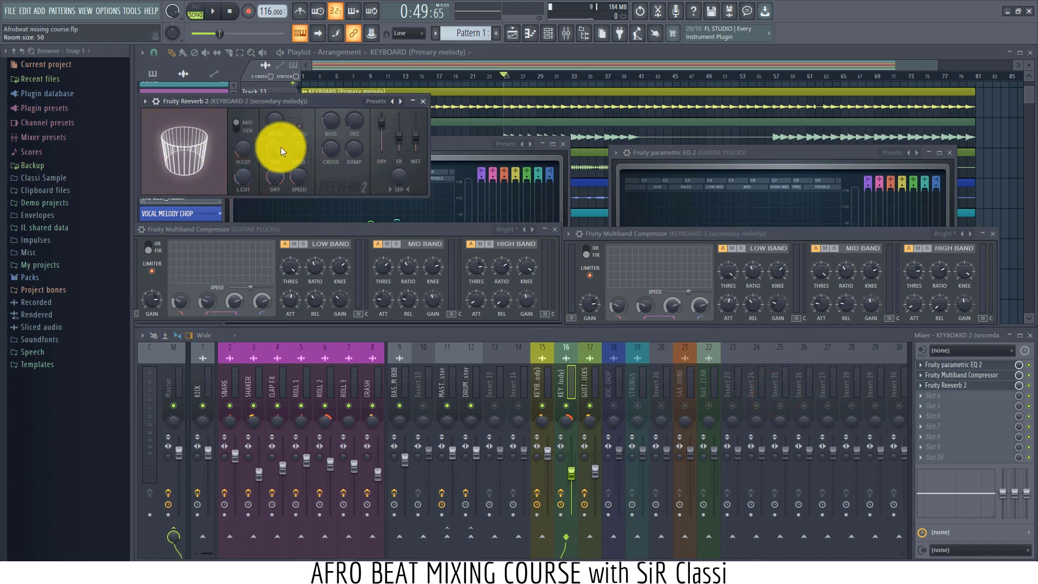
pyautogui.click(213, 11)
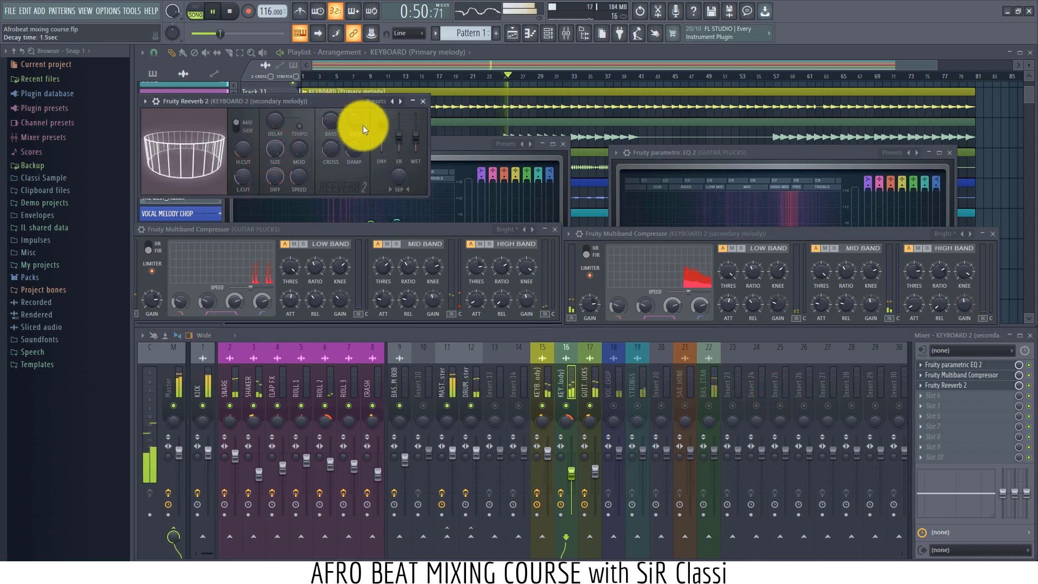
pyautogui.click(416, 138)
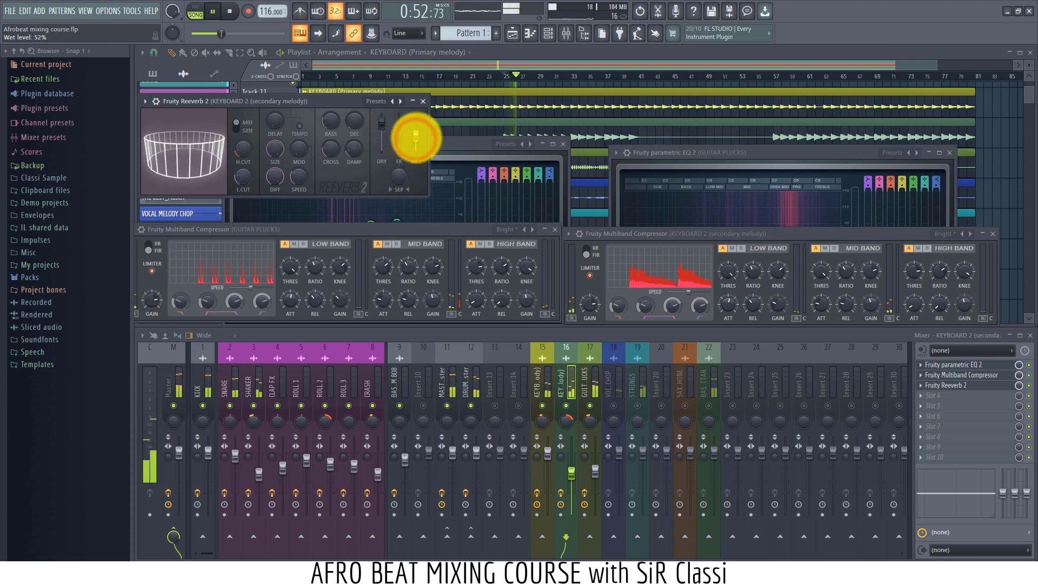
pyautogui.click(350, 125)
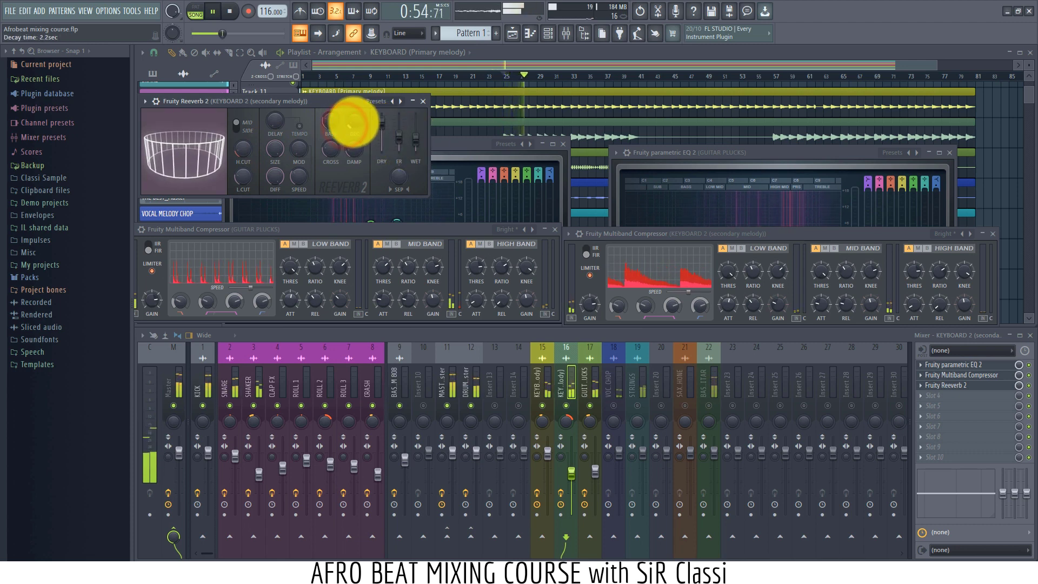
pyautogui.click(335, 131)
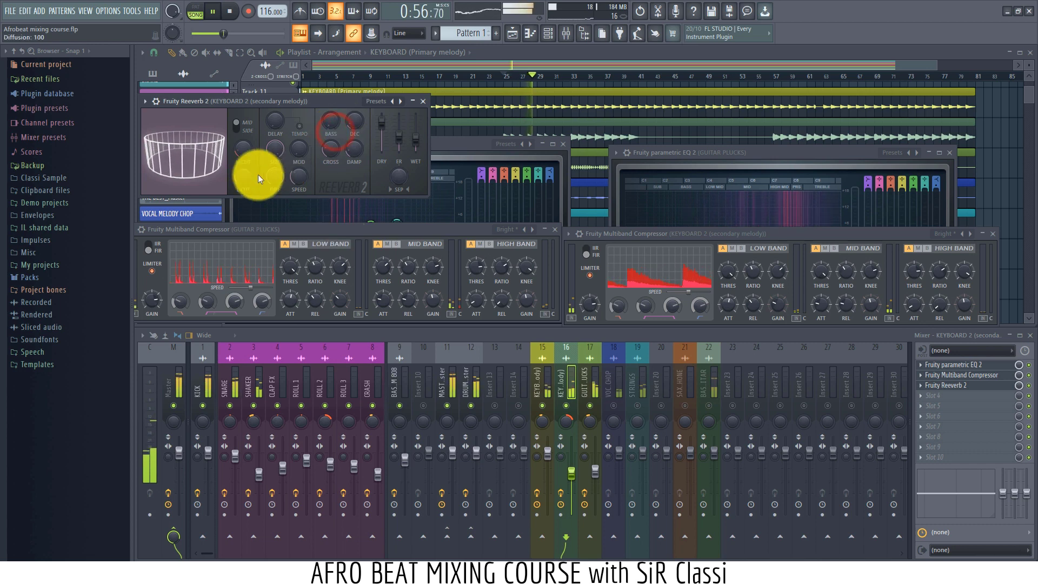
pyautogui.click(244, 147)
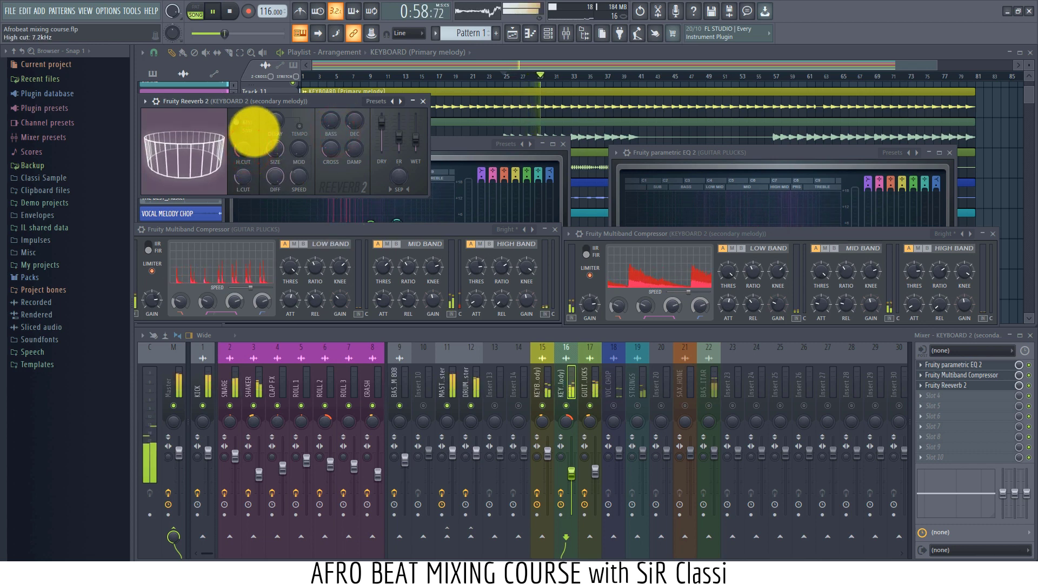
pyautogui.press('space')
pyautogui.press('space')
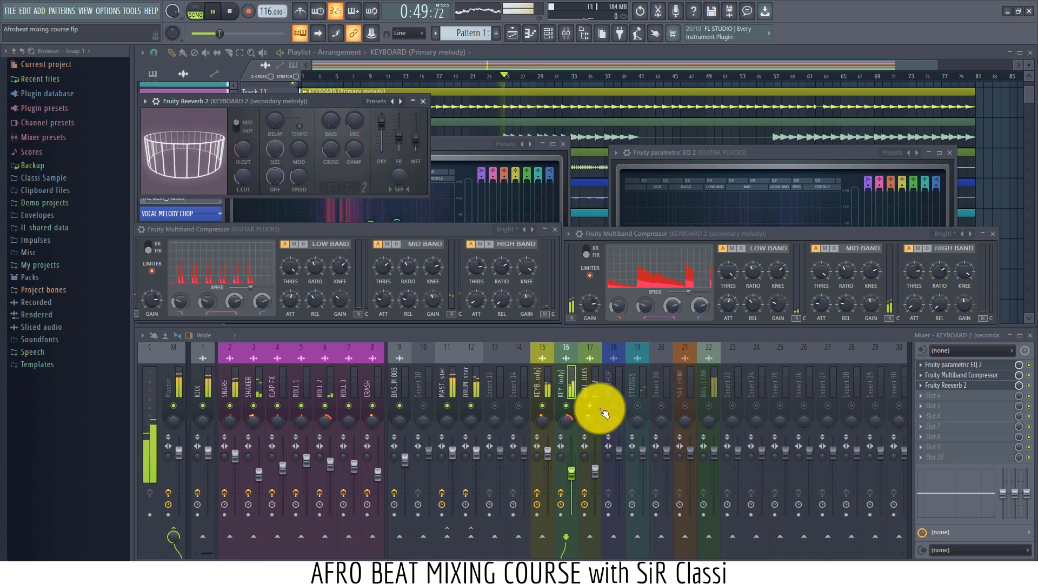
# Load Fruity Reeverb 2 into slot 3 of the guitar plucks channel and move its window clear of the secondary keyboard's reverb.
pyautogui.click(591, 382)
pyautogui.press('space')
pyautogui.click(946, 390)
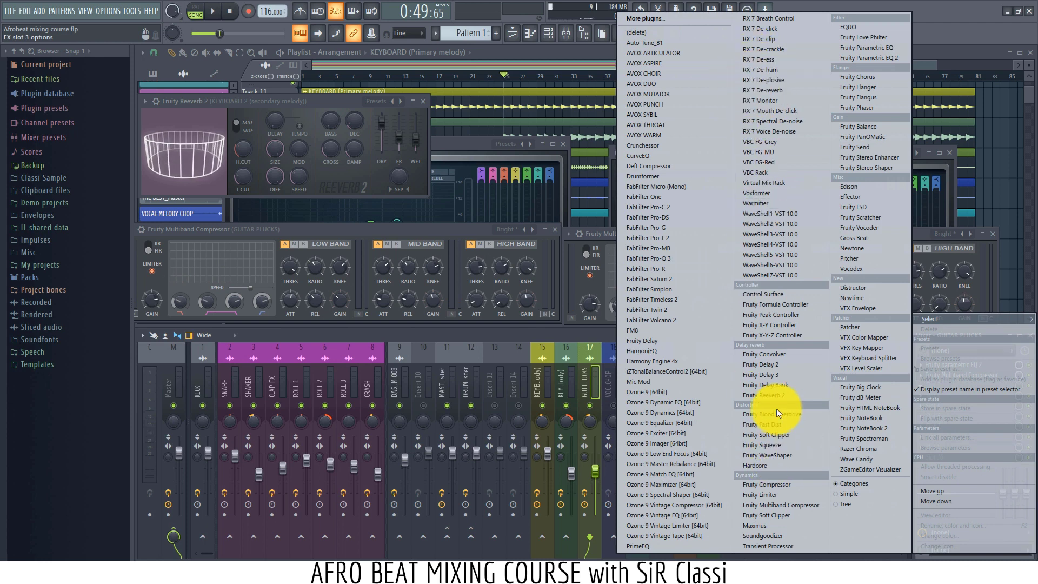
pyautogui.click(774, 394)
pyautogui.press('space')
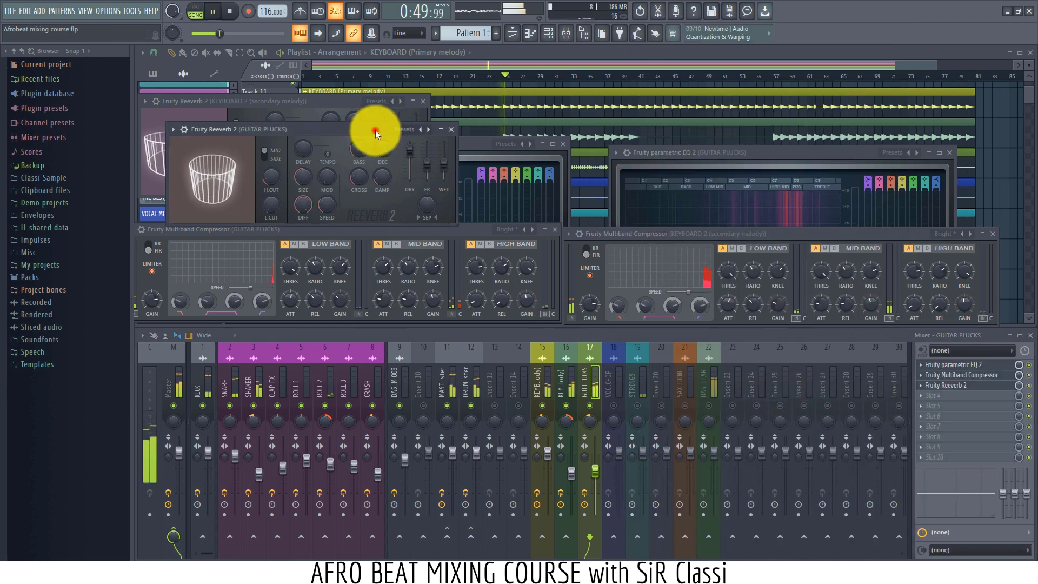
pyautogui.moveTo(386, 129); pyautogui.dragTo(713, 207)
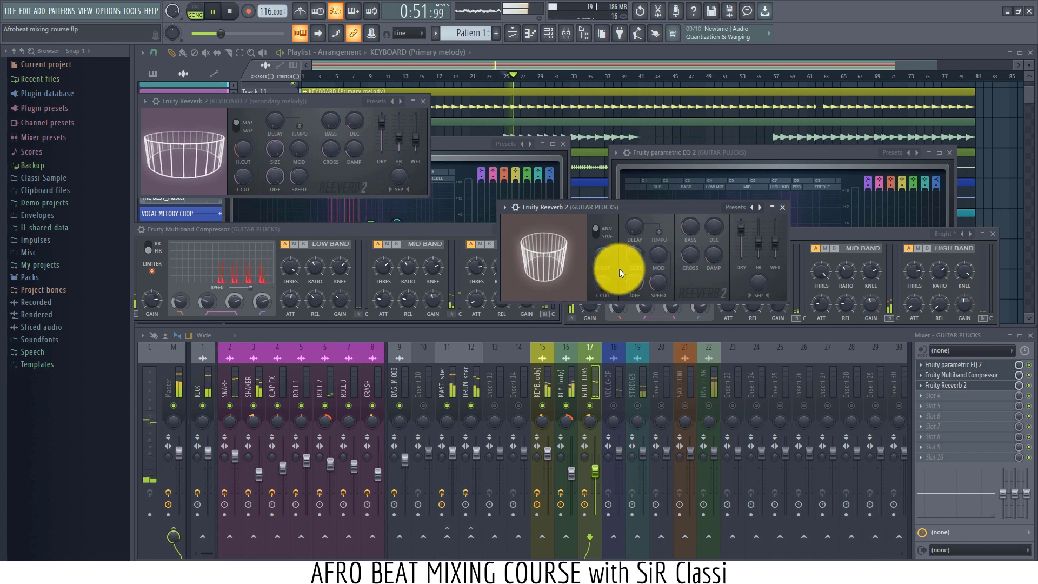
# During playback, adjust the guitar plucks reverb's low cut and wet level, and set high cut to 1.8 kHz and room size to 100.
pyautogui.moveTo(604, 281)
pyautogui.mouseDown()
pyautogui.moveTo(605, 255)
pyautogui.moveTo(602, 265)
pyautogui.mouseUp()
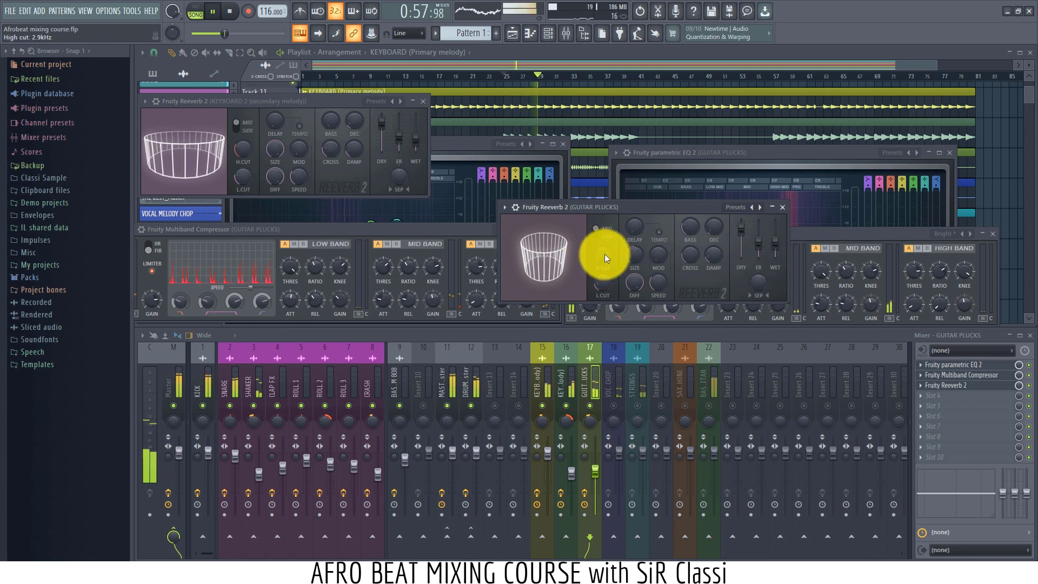
pyautogui.moveTo(603, 254); pyautogui.dragTo(602, 261)
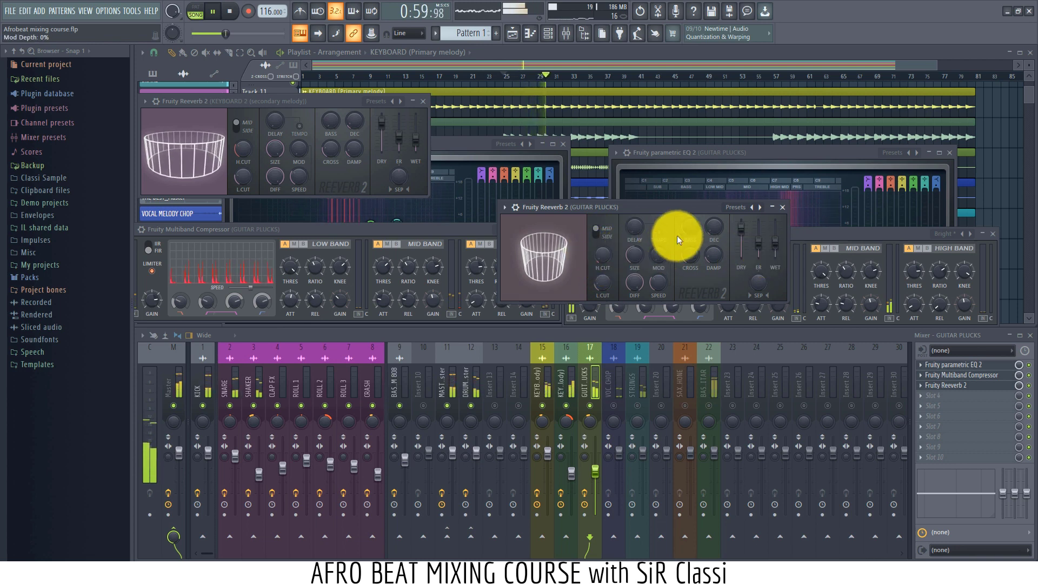
pyautogui.moveTo(775, 243); pyautogui.dragTo(775, 257)
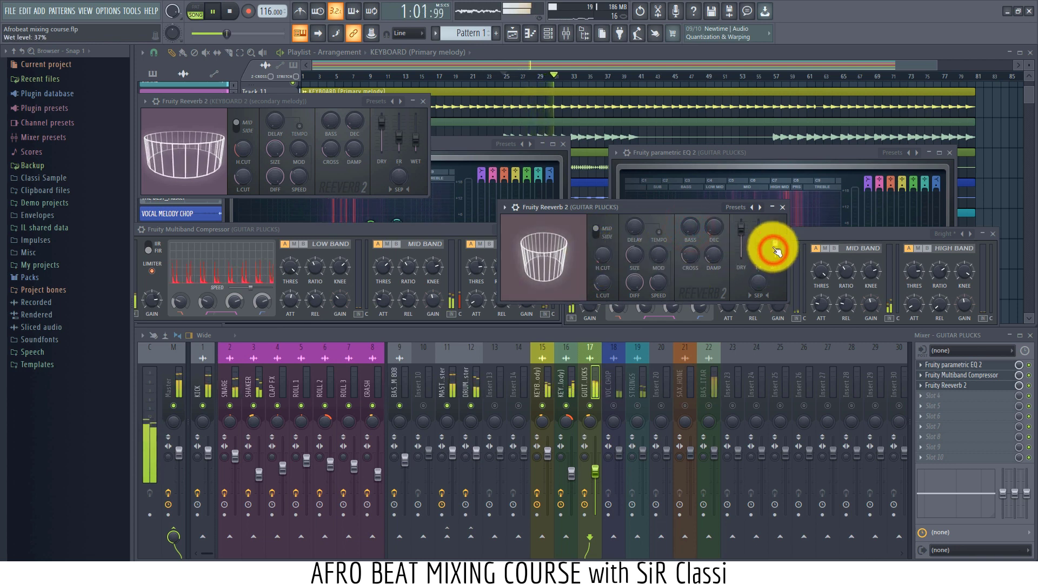
pyautogui.moveTo(638, 260); pyautogui.dragTo(631, 148)
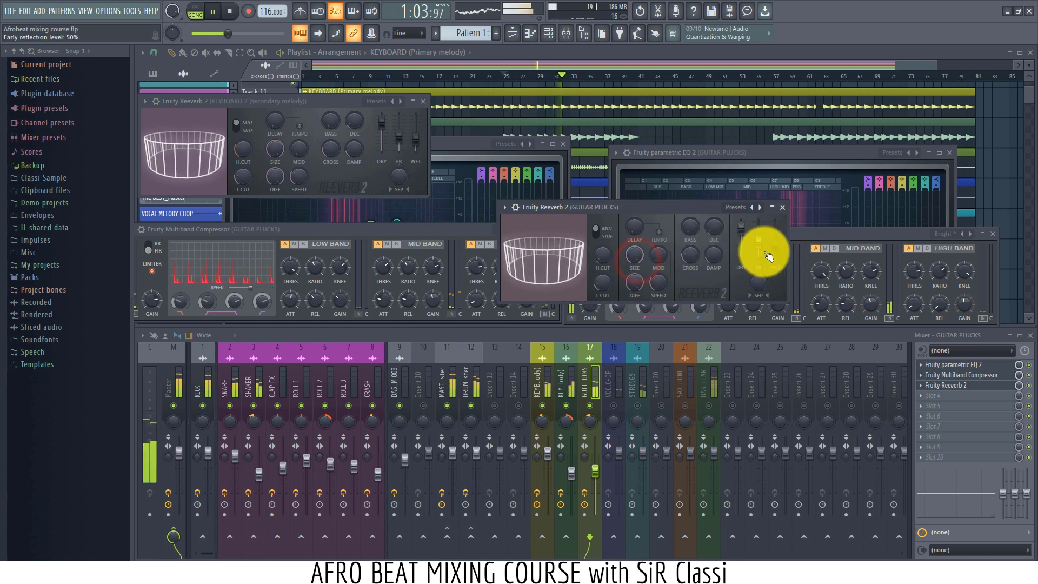
pyautogui.moveTo(769, 251); pyautogui.dragTo(775, 251)
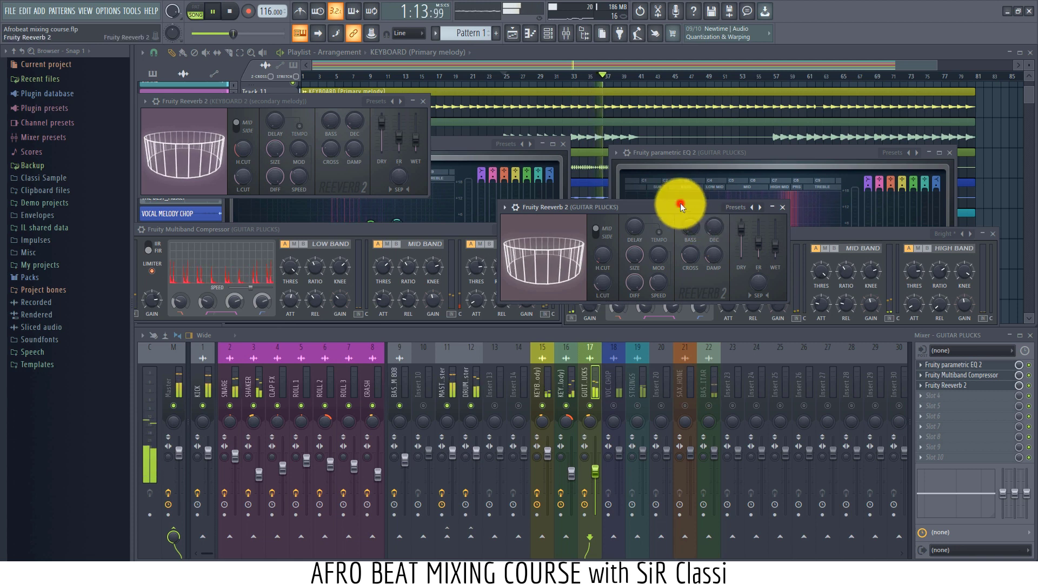
pyautogui.press('space')
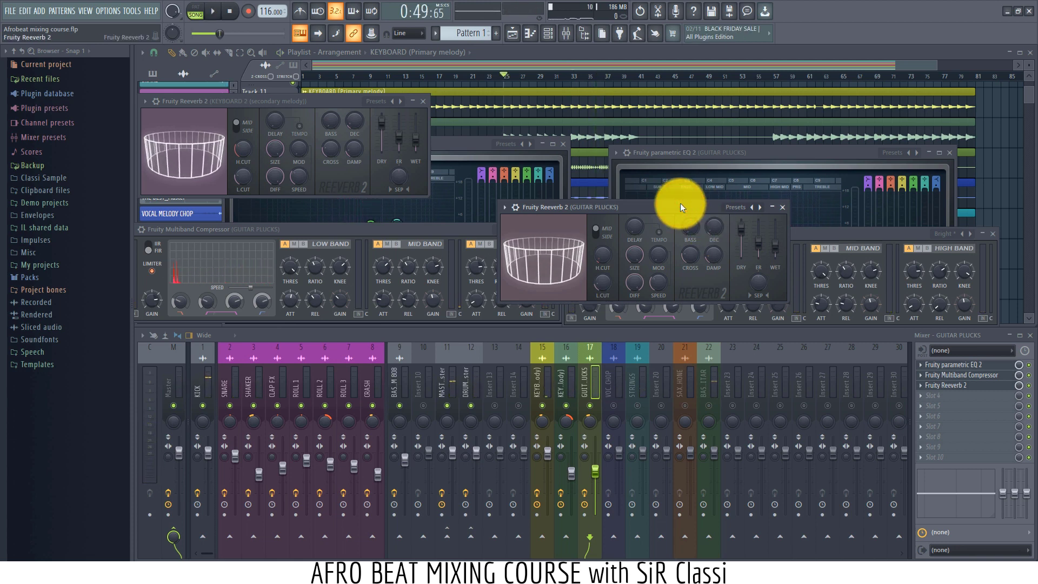
# Arrange the secondary keyboard and guitar plucks reverb windows side by side and compare their decay, high-cut, room size and wet settings.
pyautogui.moveTo(660, 207); pyautogui.dragTo(732, 217)
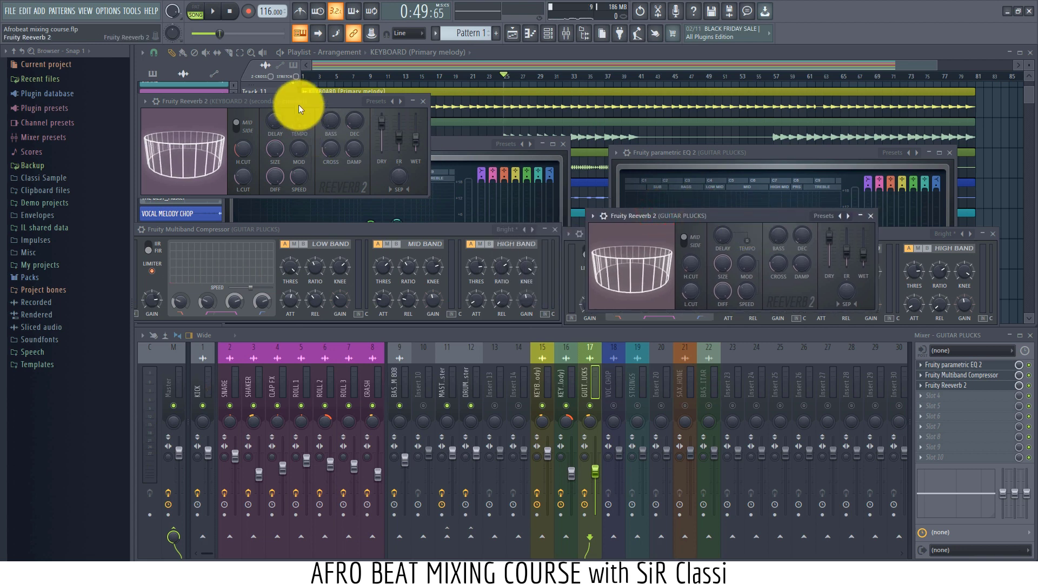
pyautogui.moveTo(303, 105); pyautogui.dragTo(378, 212)
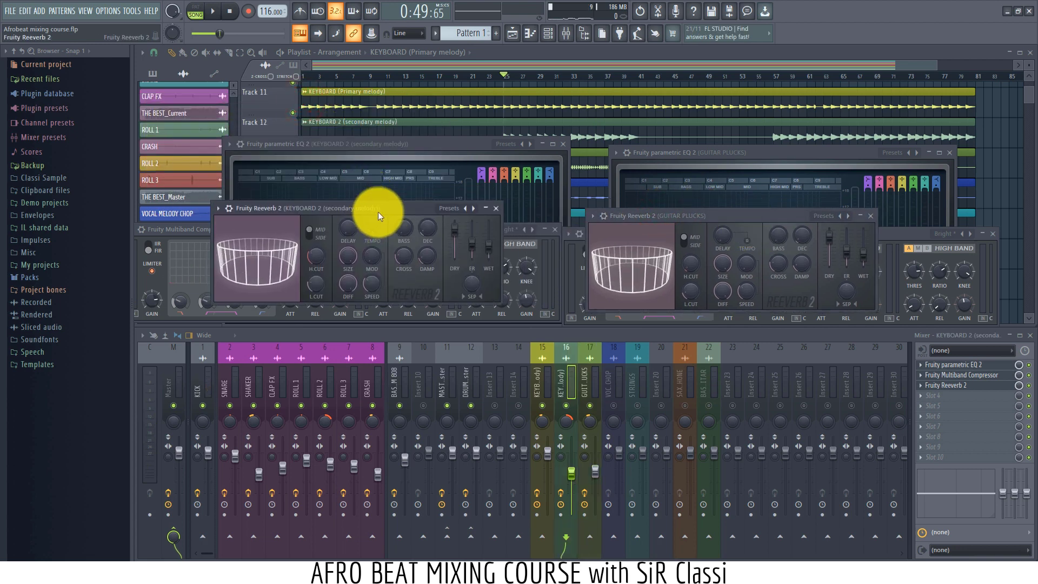
pyautogui.click(434, 230)
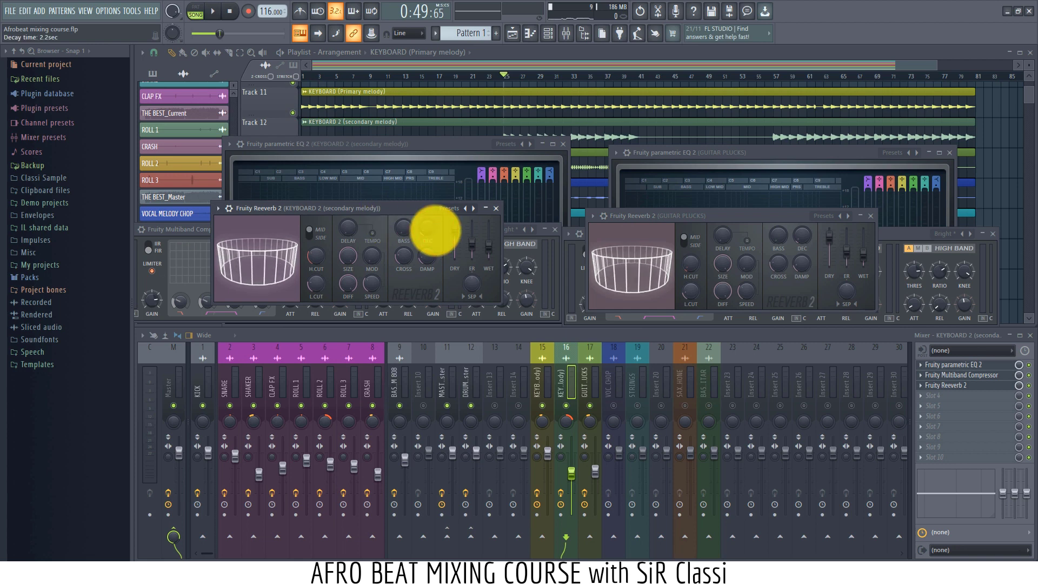
pyautogui.click(317, 258)
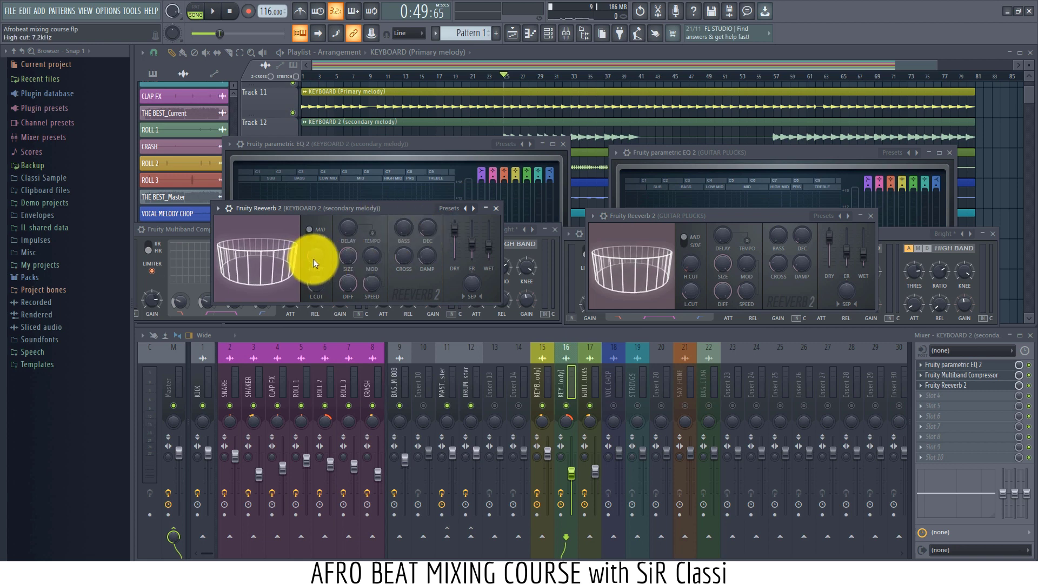
pyautogui.click(313, 258)
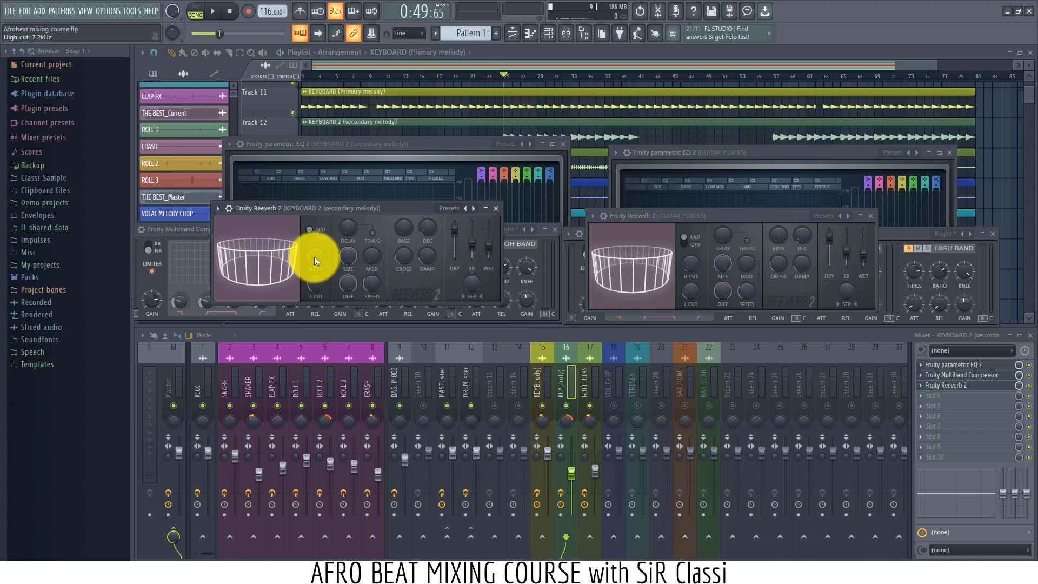
pyautogui.click(682, 216)
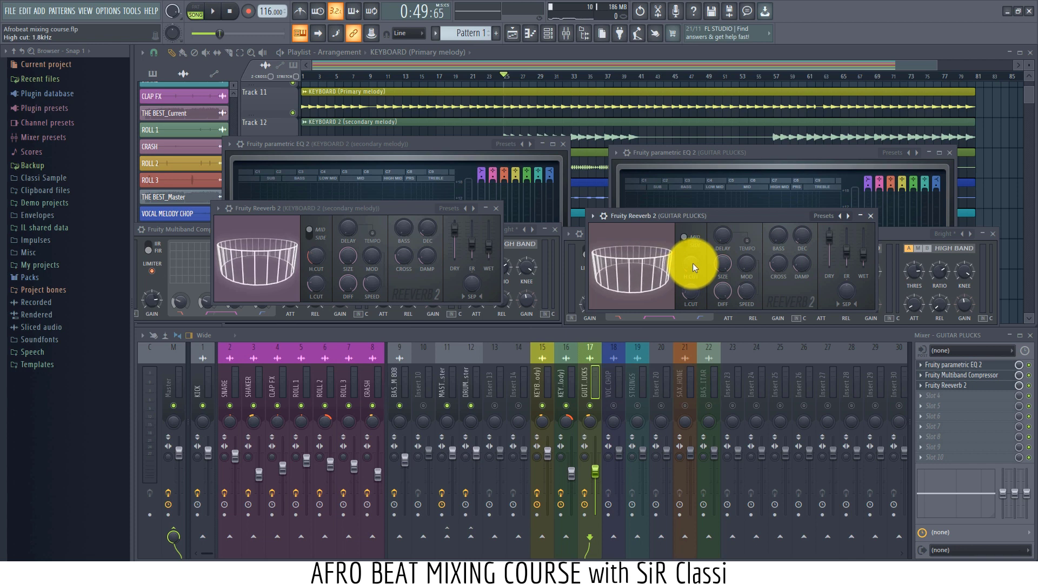
pyautogui.moveTo(693, 263)
pyautogui.mouseDown()
pyautogui.moveTo(693, 276)
pyautogui.moveTo(694, 265)
pyautogui.mouseUp()
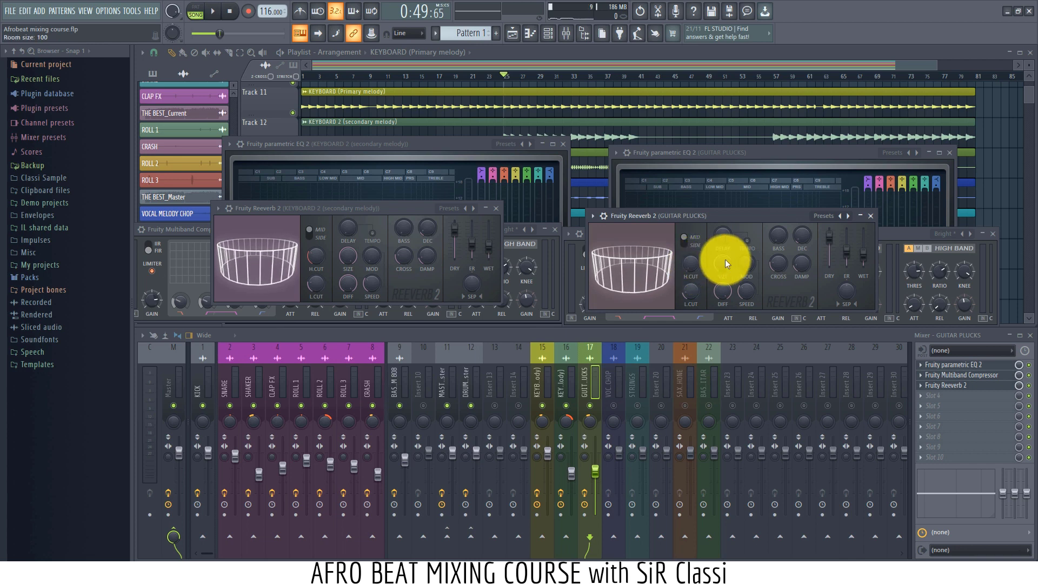
pyautogui.moveTo(866, 263); pyautogui.dragTo(870, 260)
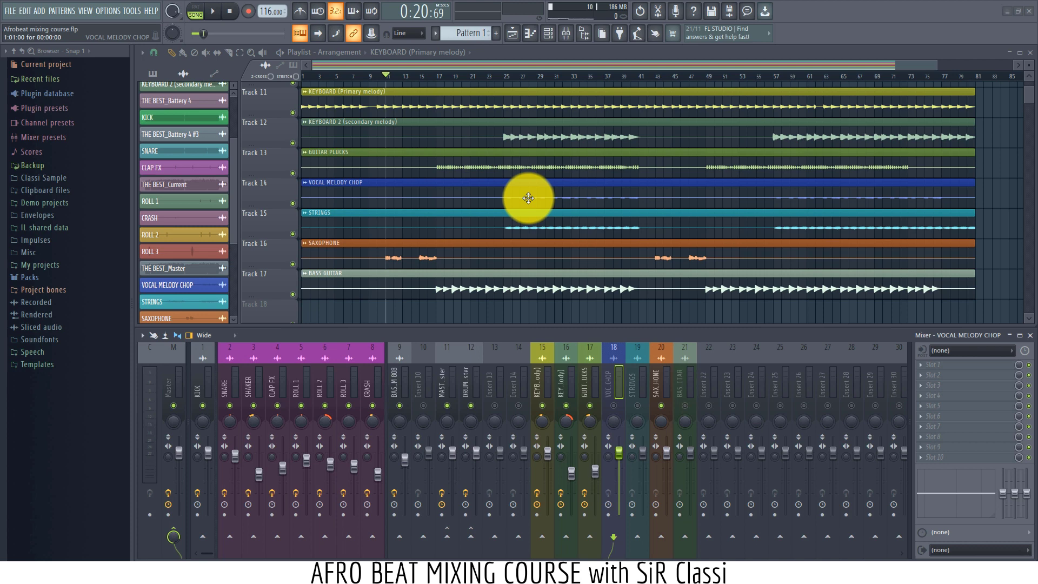
# Start playback and load Fruity Parametric EQ 2 into slot 1 of the saxophone channel.
pyautogui.scroll(-1, 527, 205)
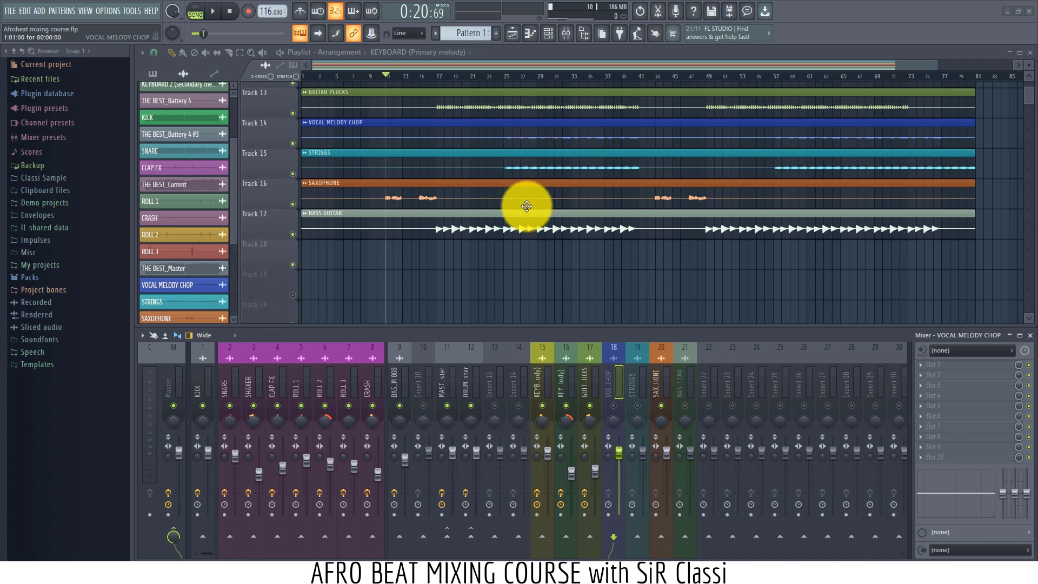
pyautogui.scroll(1, 527, 206)
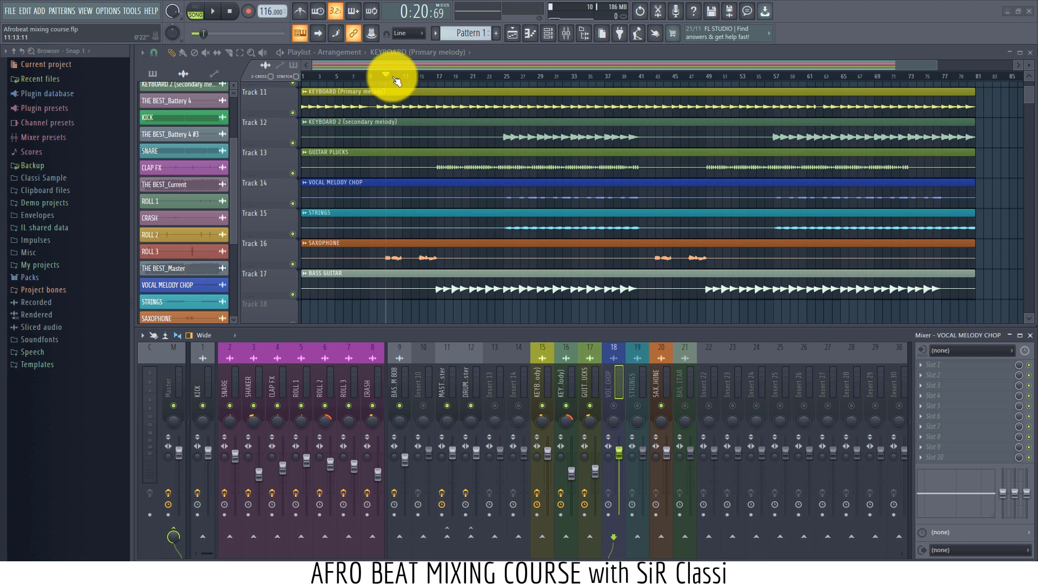
pyautogui.scroll(2, 397, 80)
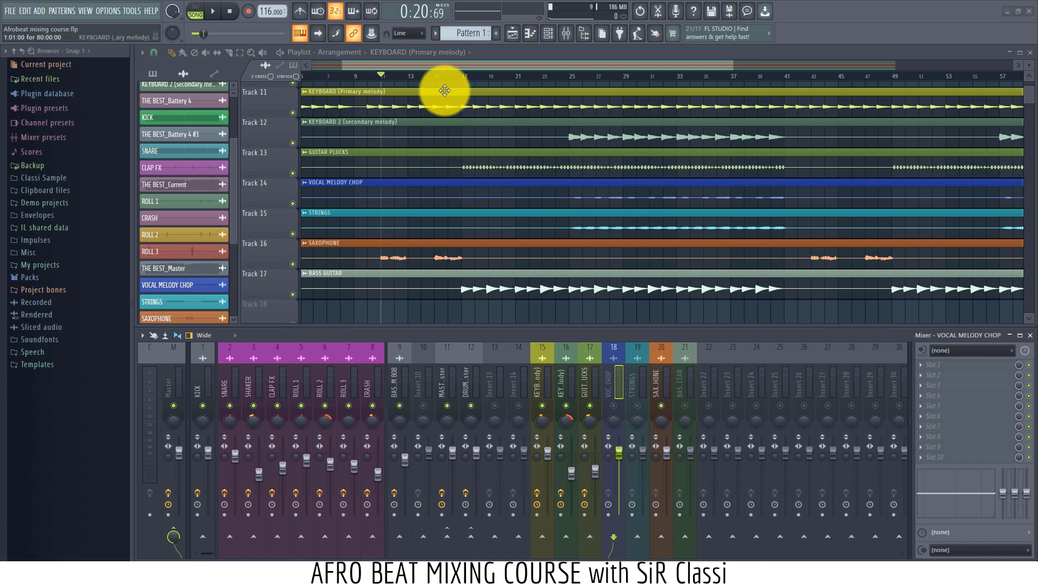
pyautogui.click(658, 395)
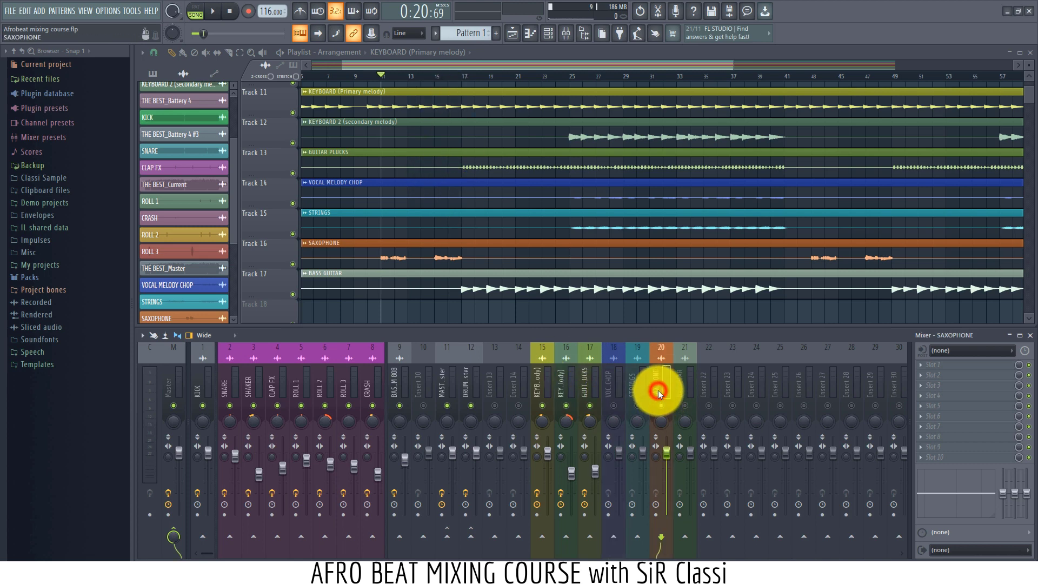
pyautogui.press('space')
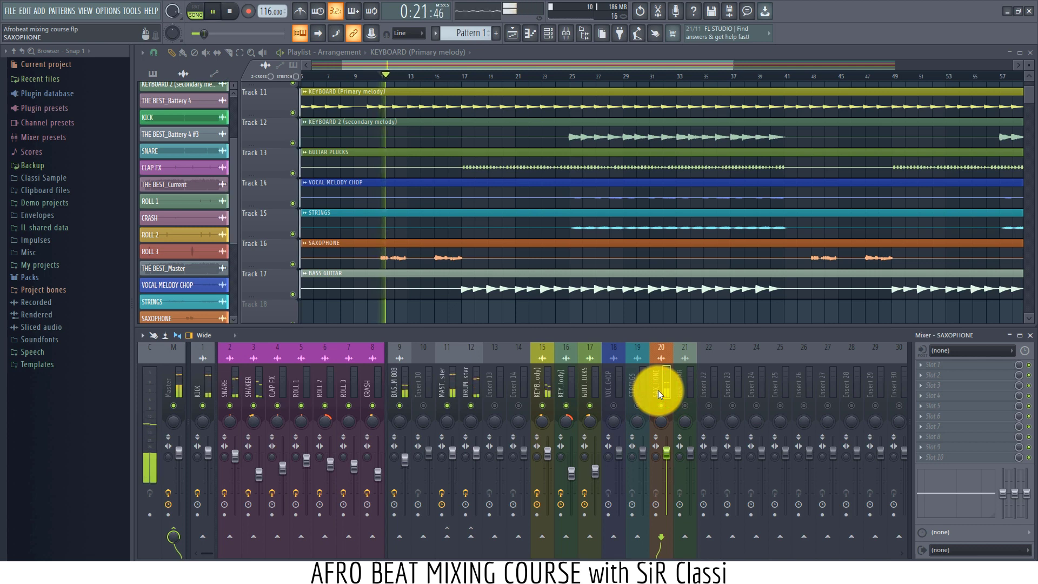
pyautogui.click(658, 390)
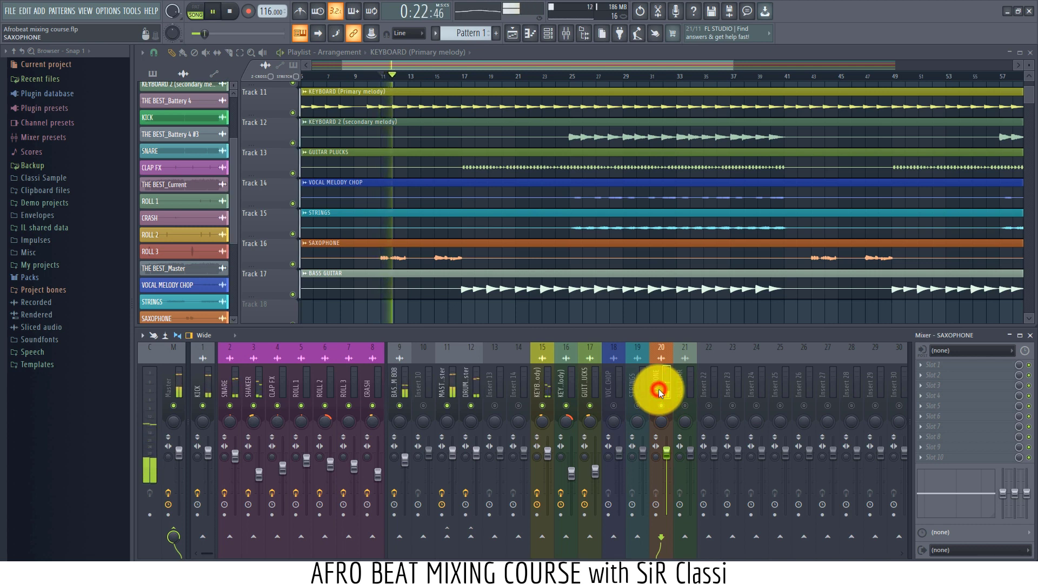
pyautogui.click(938, 365)
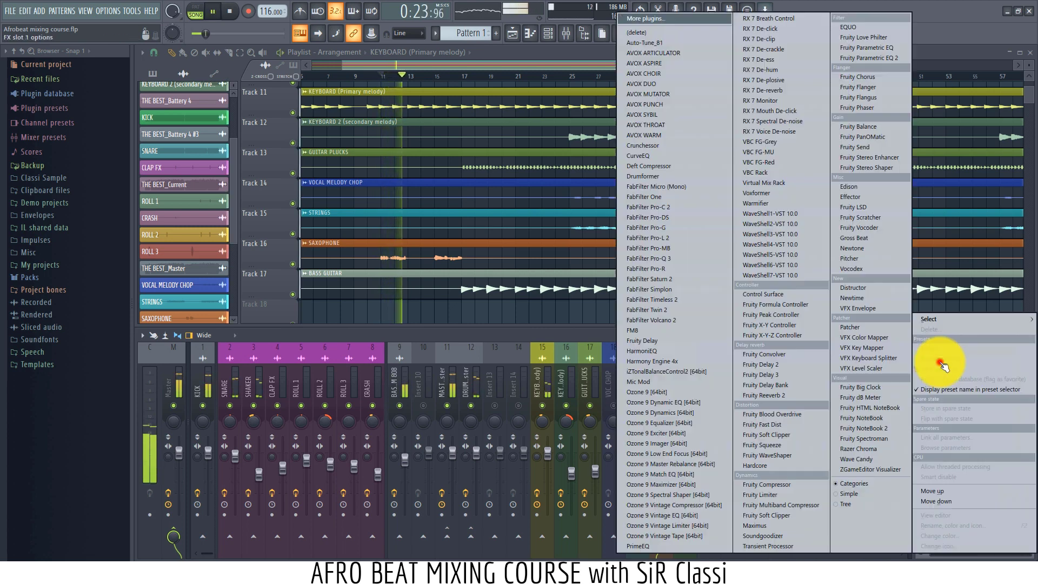
pyautogui.click(865, 58)
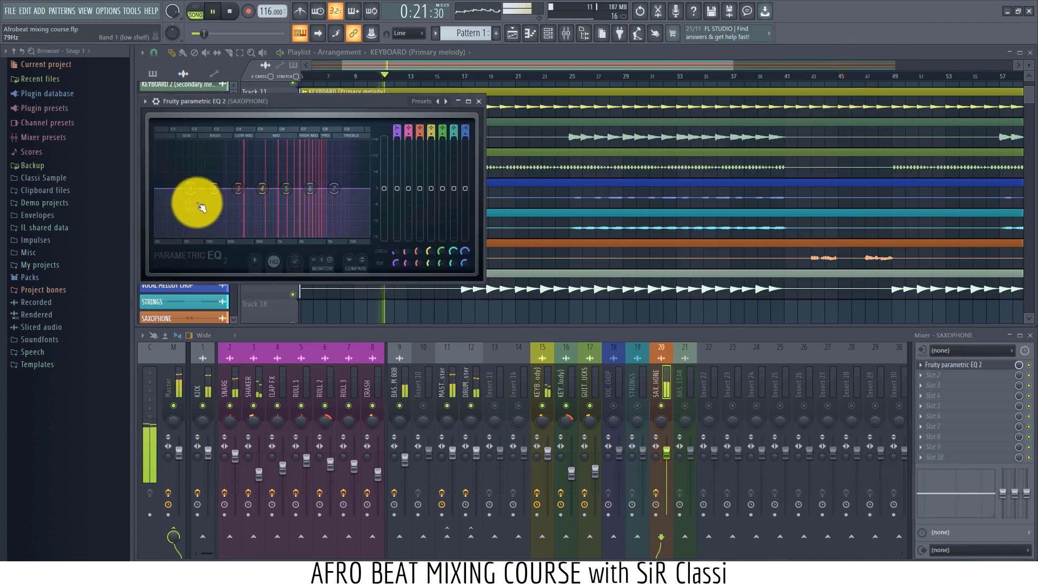
# Cut the saxophone's lows by pulling the EQ's band 1 fully down at about 354 Hz, and slightly boost band 6 near 2.9 kHz.
pyautogui.moveTo(190, 188); pyautogui.dragTo(220, 295)
pyautogui.scroll(4, 283, 372)
pyautogui.moveTo(283, 372); pyautogui.dragTo(282, 371)
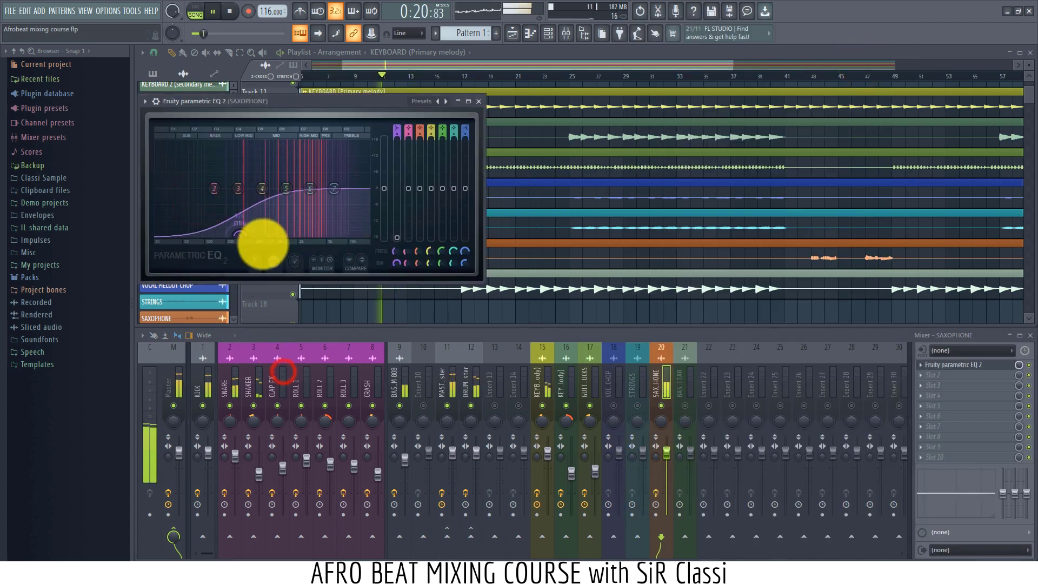
pyautogui.moveTo(310, 189); pyautogui.dragTo(309, 182)
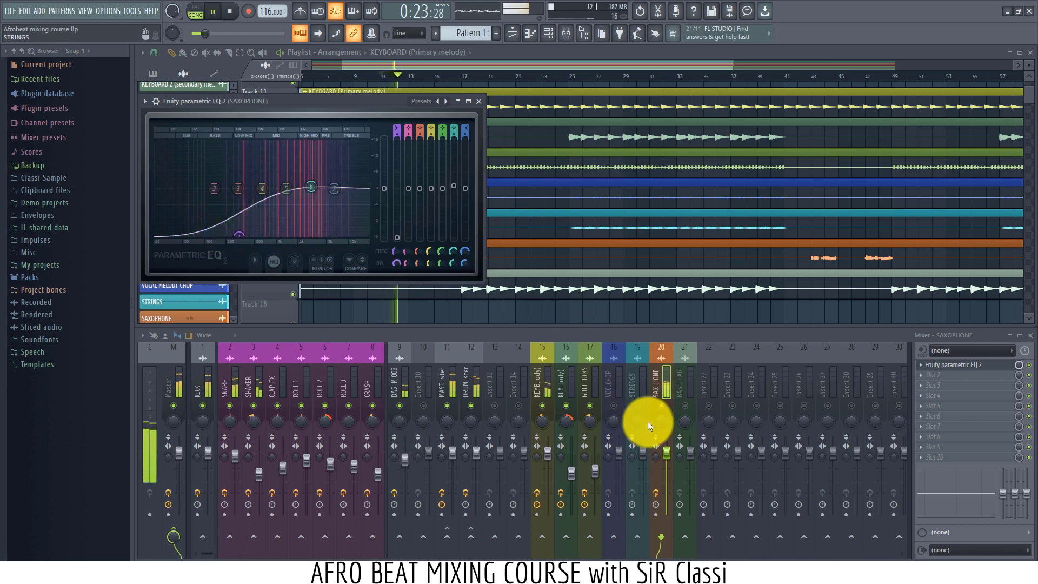
# Pan the saxophone channel to the right and lower its level slightly during playback.
pyautogui.moveTo(660, 420); pyautogui.dragTo(652, 397)
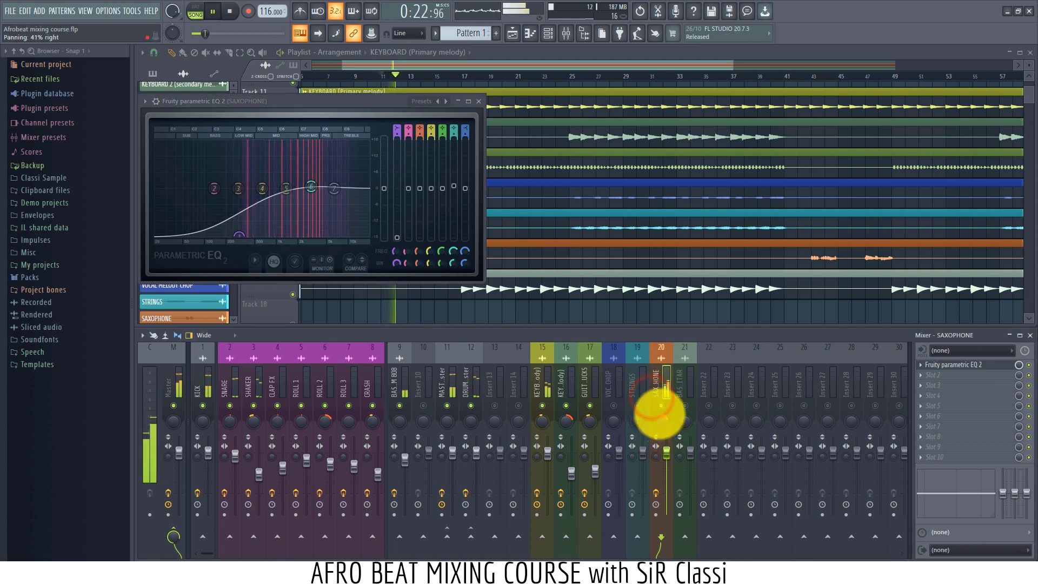
pyautogui.moveTo(662, 417)
pyautogui.mouseDown()
pyautogui.moveTo(660, 475)
pyautogui.moveTo(666, 459)
pyautogui.mouseUp()
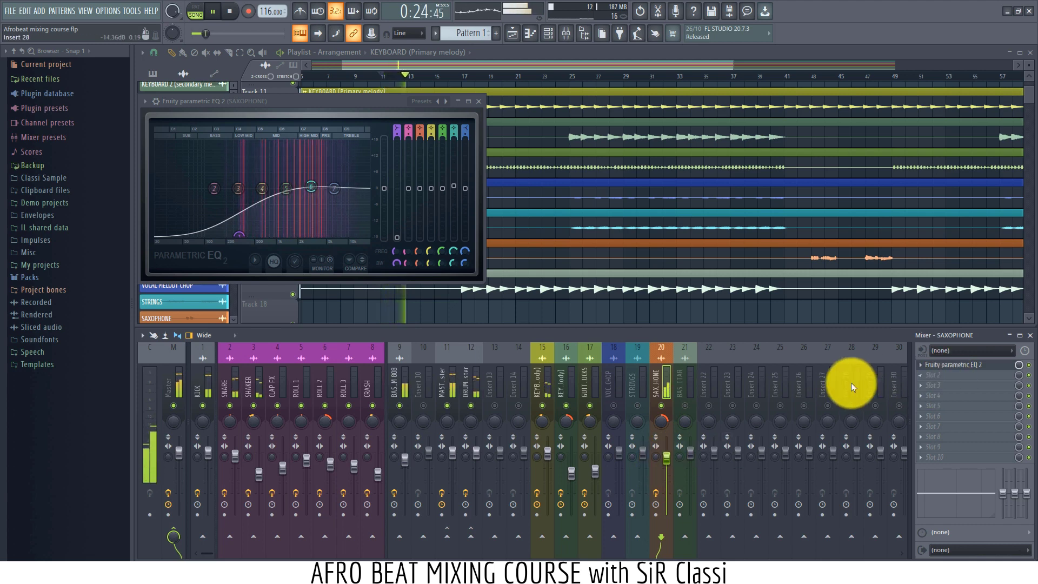
pyautogui.press('space')
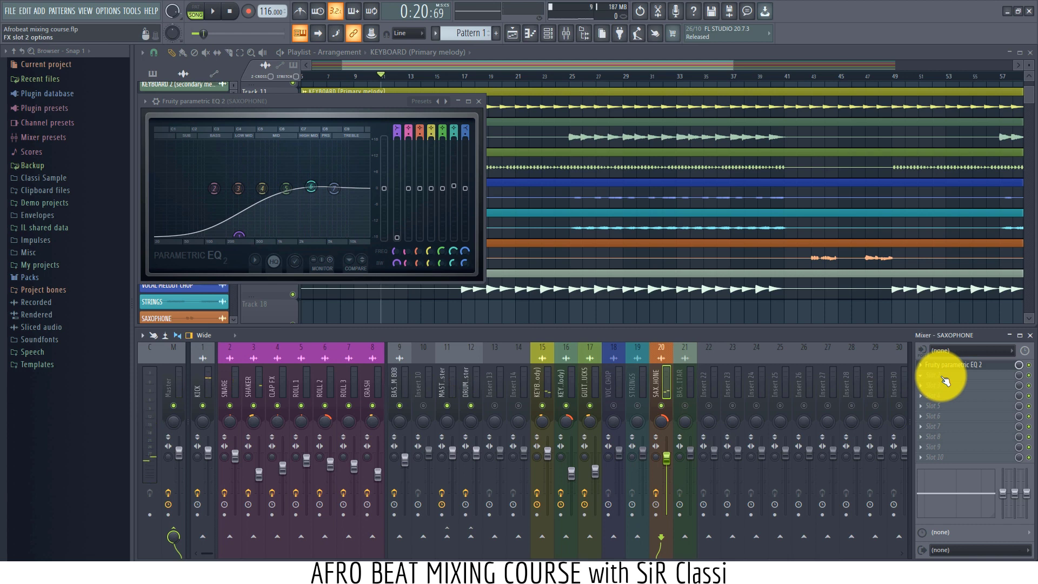
# Load Fruity Reeverb 2 into slot 2 of the saxophone channel.
pyautogui.press('space')
pyautogui.rightClick(942, 376)
pyautogui.moveTo(954, 319)
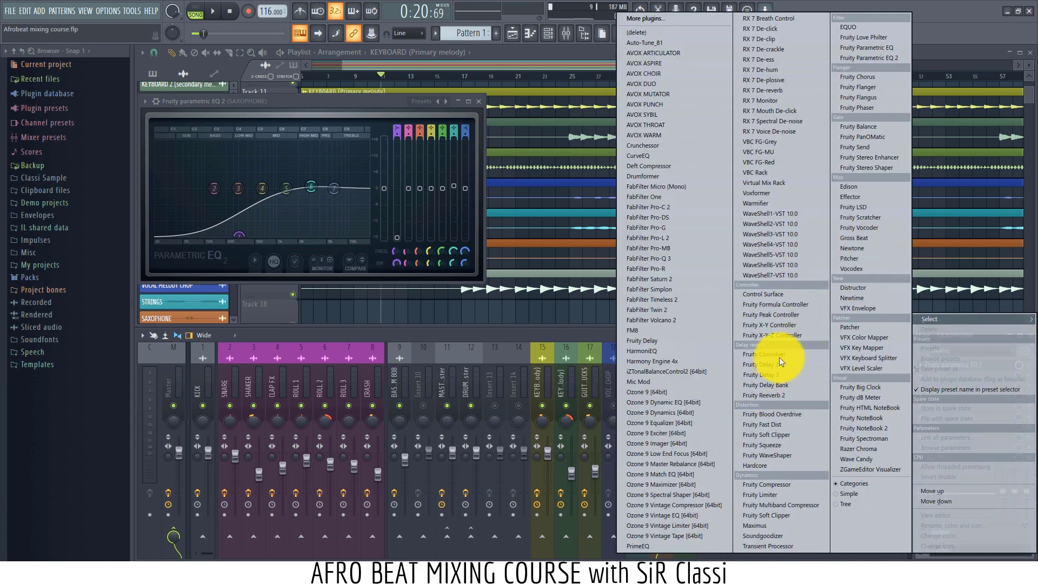
pyautogui.click(771, 393)
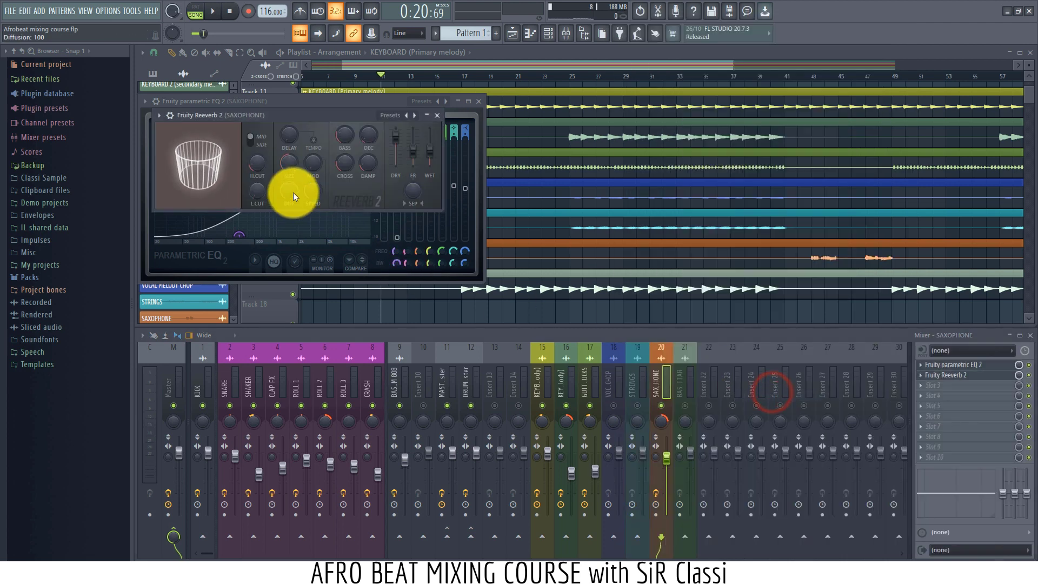
# During playback, adjust the saxophone reverb's low cut and compare the channel panned centre and right, leaving it panned right.
pyautogui.press('space')
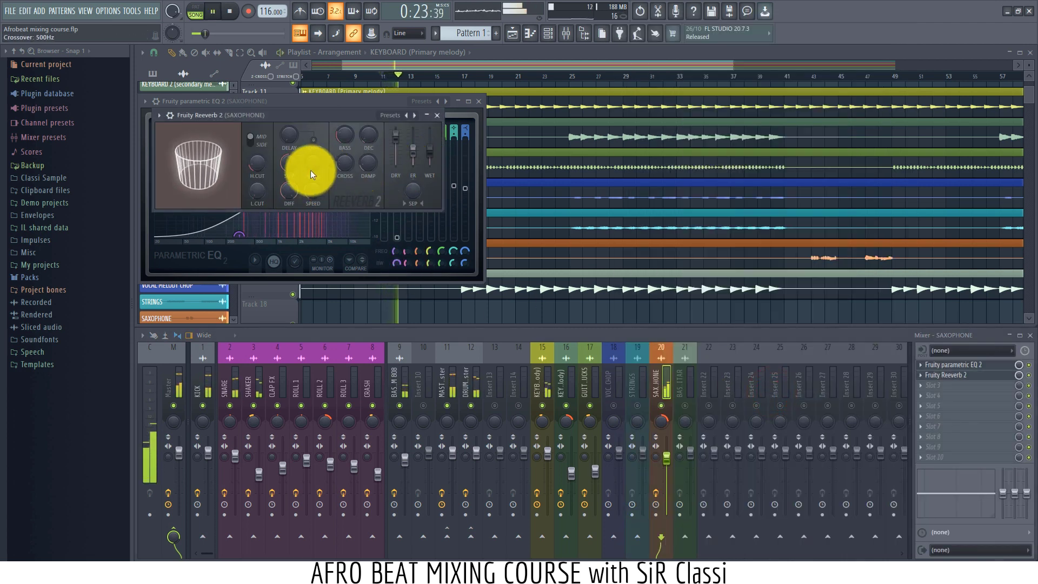
pyautogui.press('space')
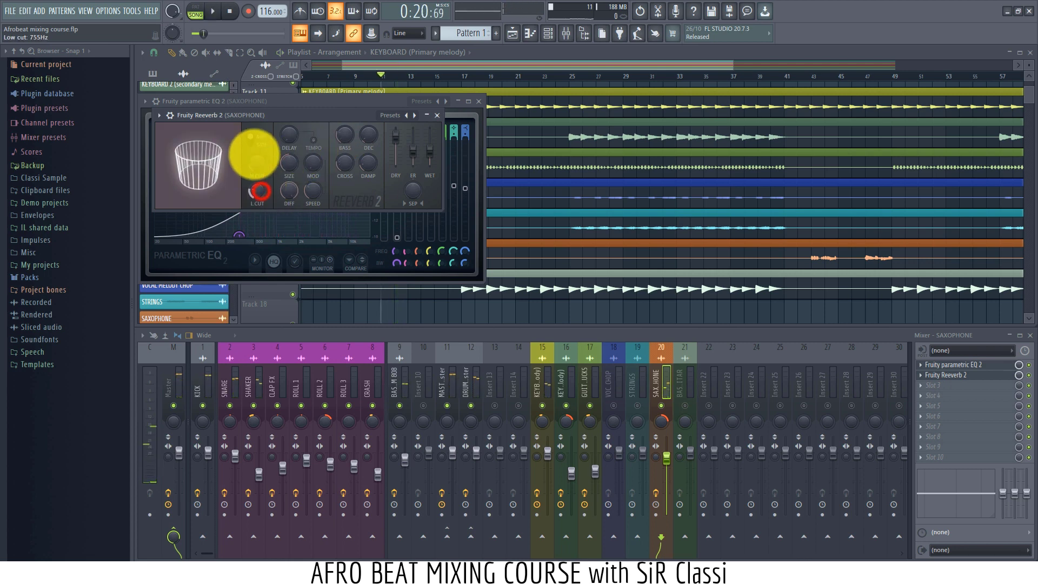
pyautogui.press('space')
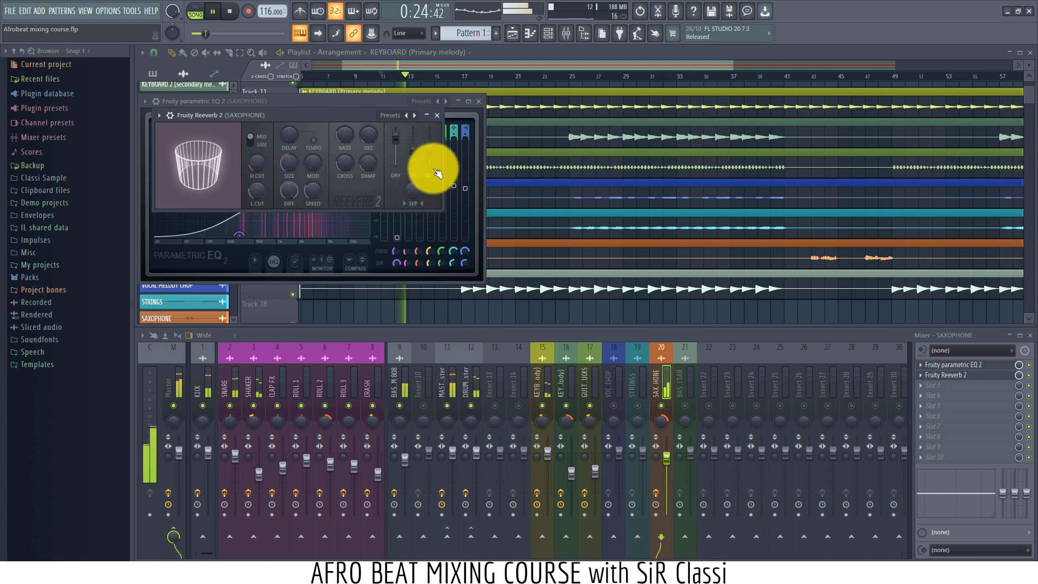
pyautogui.press('space')
pyautogui.press('space')
pyautogui.moveTo(664, 427); pyautogui.dragTo(660, 425)
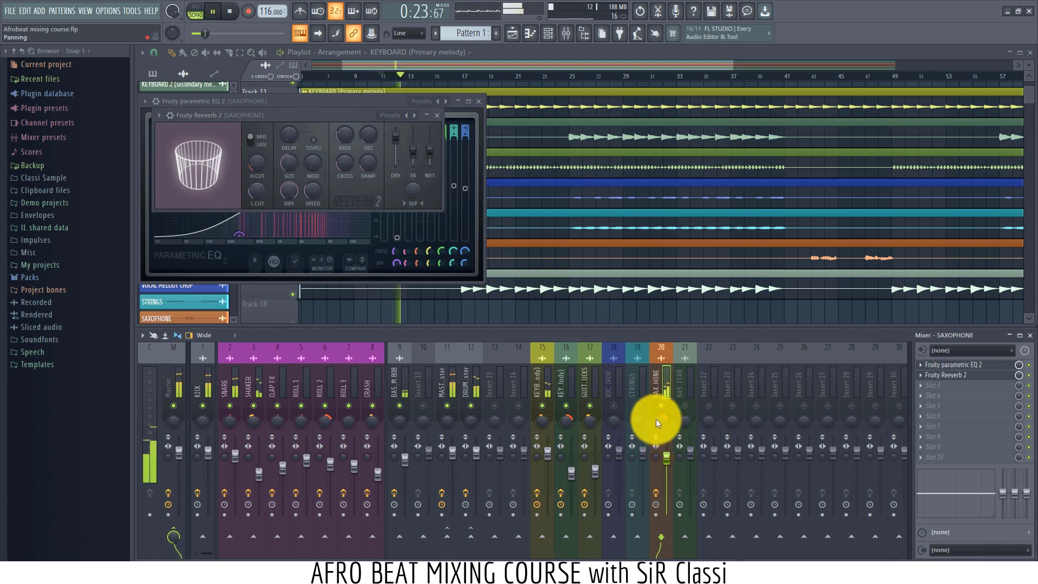
pyautogui.press('space')
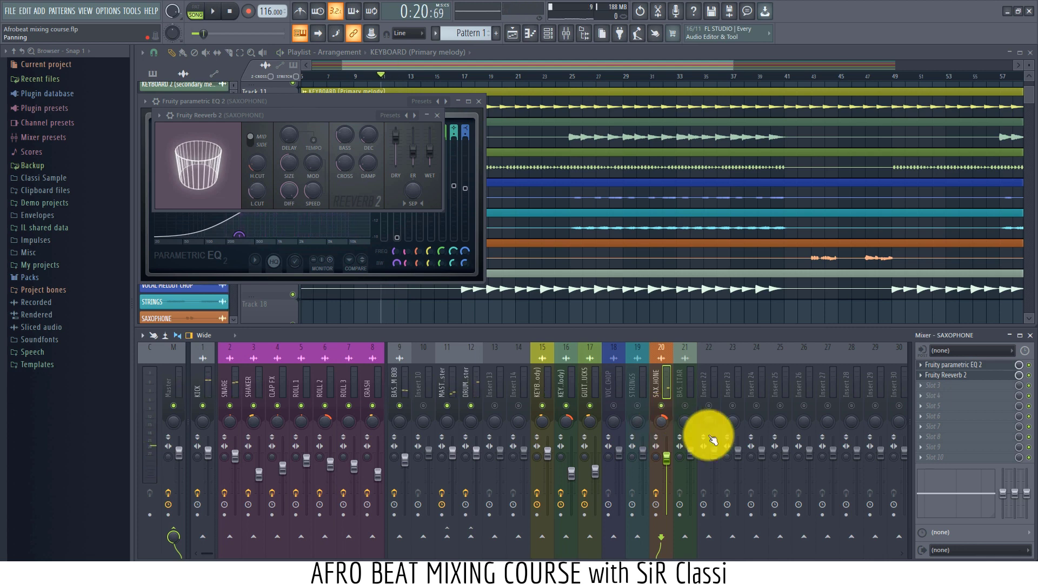
# Load Fruity Fast Dist into slot 3 of the saxophone channel and lower its mix level.
pyautogui.click(928, 385)
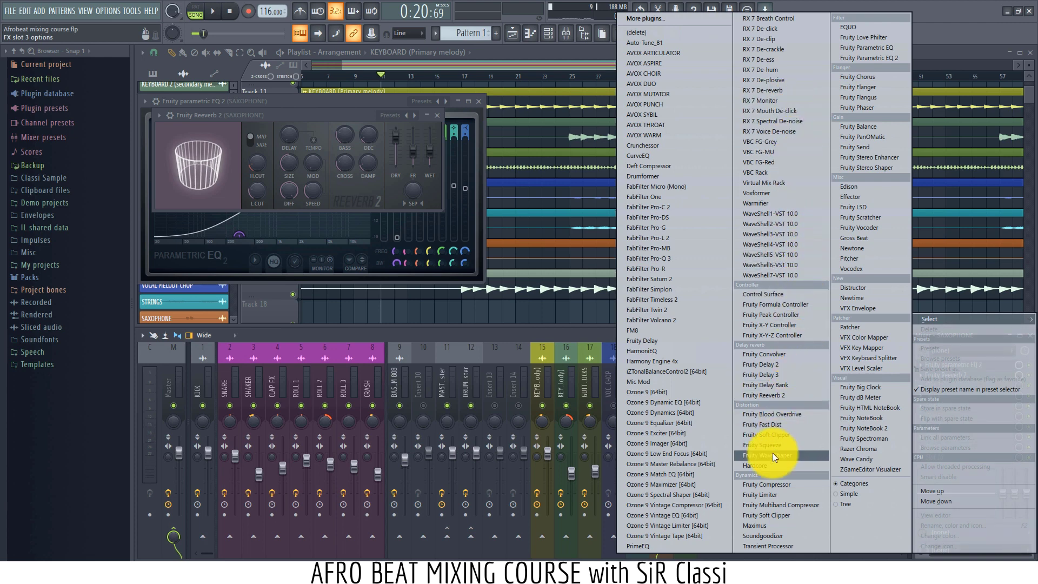
pyautogui.click(762, 425)
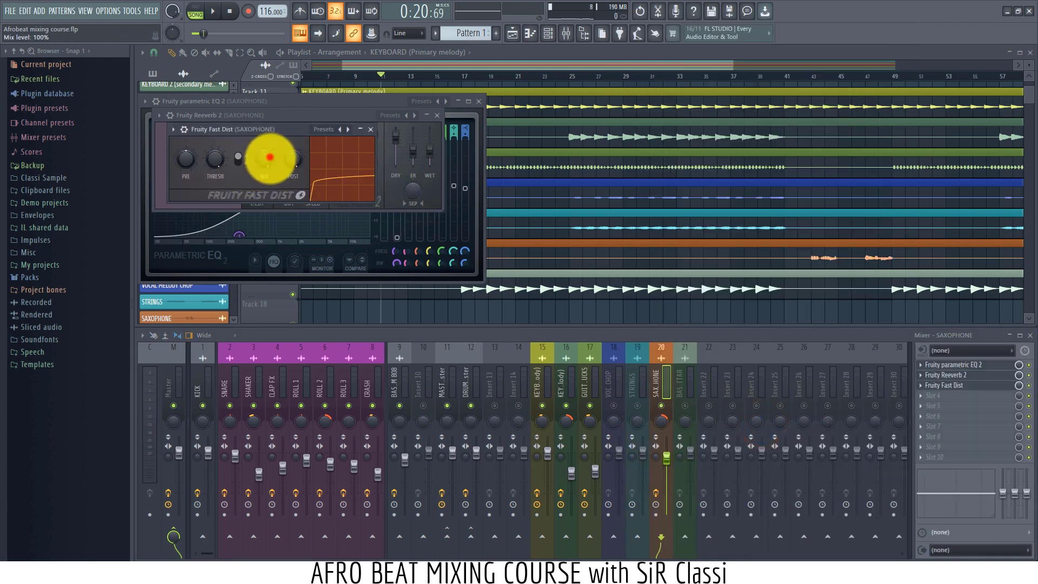
pyautogui.moveTo(270, 157); pyautogui.dragTo(269, 197)
# During playback, set the saxophone distortion's mix to about 57% and reduce the saxophone channel's level.
pyautogui.press('space')
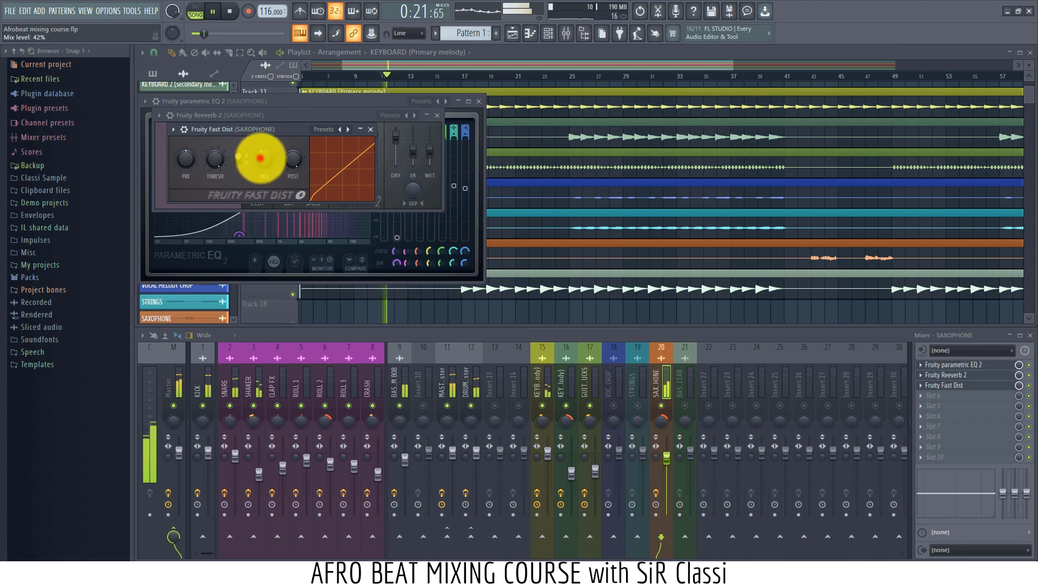
pyautogui.moveTo(260, 157)
pyautogui.mouseDown()
pyautogui.moveTo(268, 143)
pyautogui.moveTo(262, 157)
pyautogui.mouseUp()
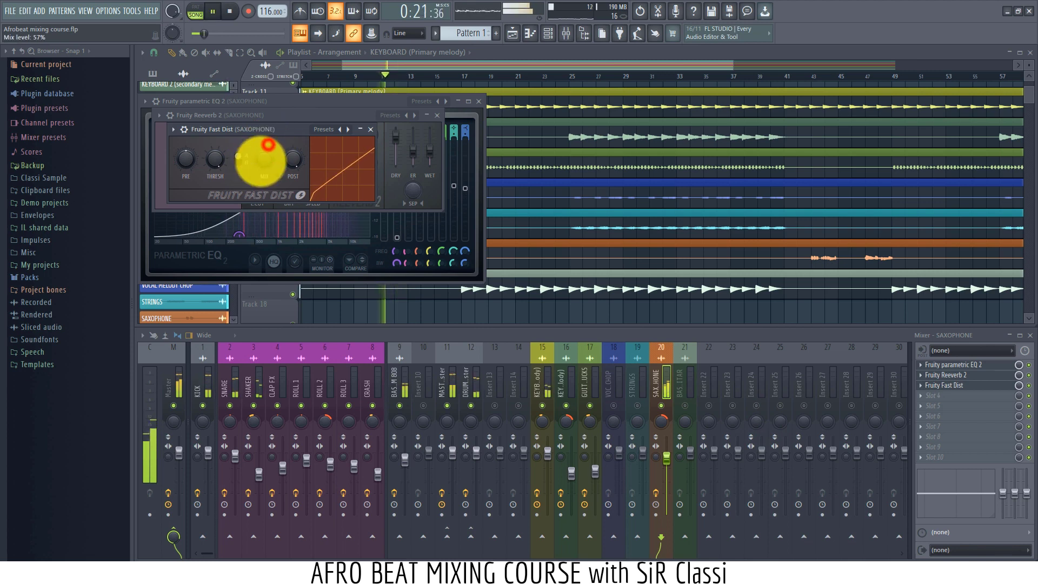
pyautogui.moveTo(673, 469)
pyautogui.mouseDown()
pyautogui.moveTo(661, 458)
pyautogui.moveTo(665, 493)
pyautogui.moveTo(662, 470)
pyautogui.mouseUp()
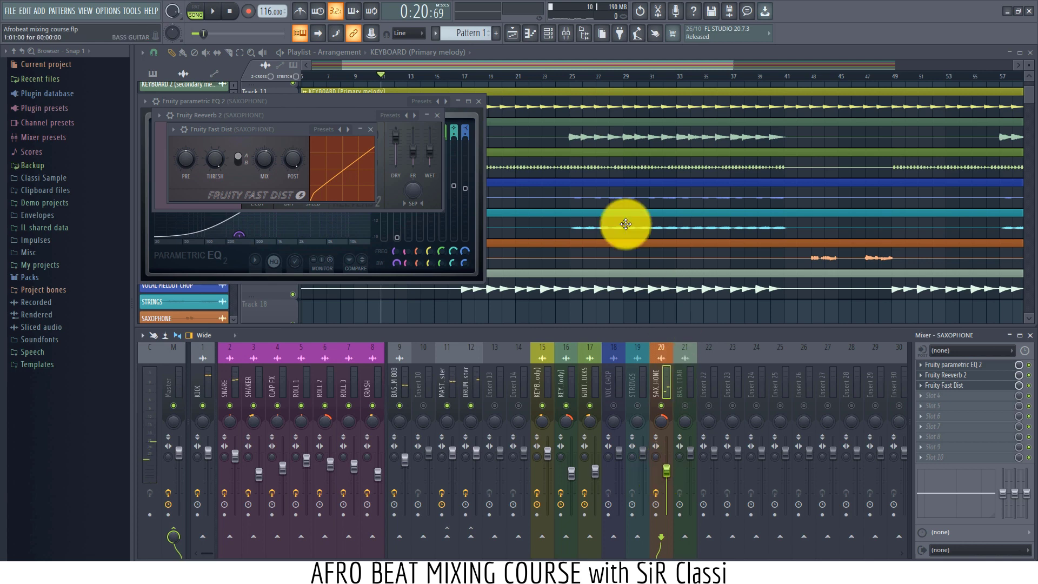
# Spread out the saxophone's reverb, EQ and distortion windows so the settings of all three can be seen together.
pyautogui.moveTo(343, 114); pyautogui.dragTo(783, 169)
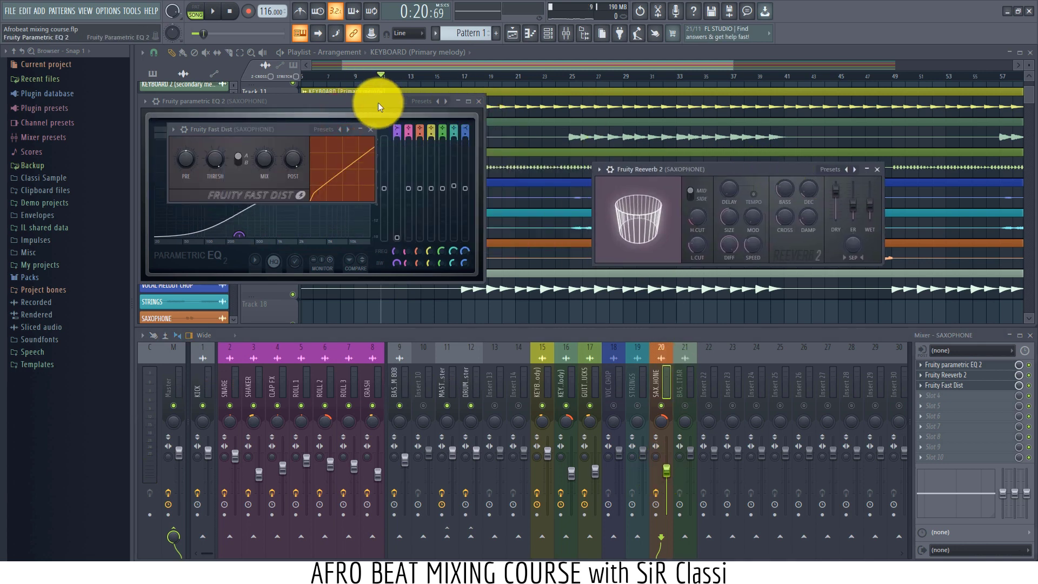
pyautogui.moveTo(377, 102); pyautogui.dragTo(396, 118)
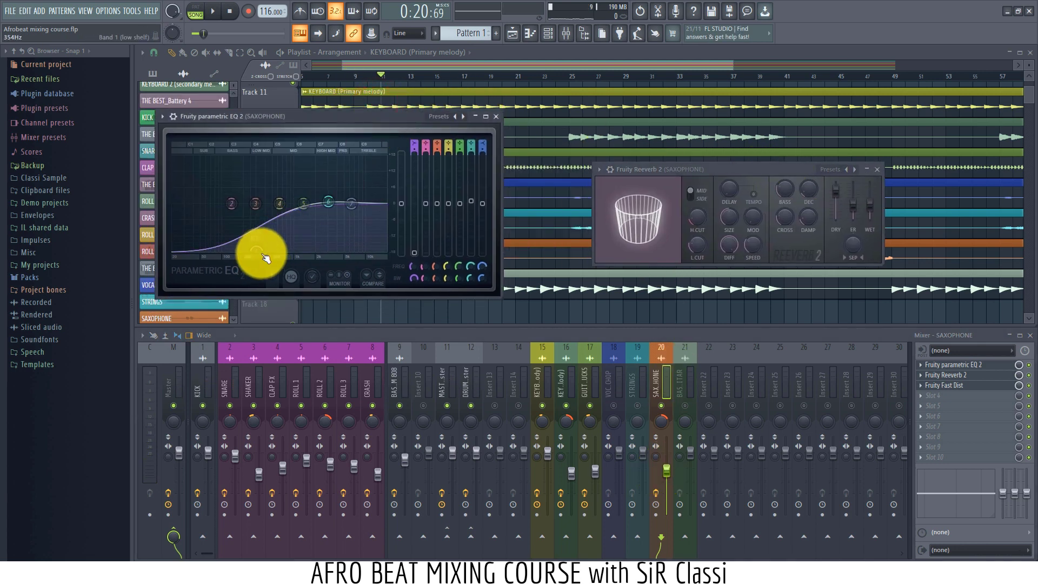
pyautogui.moveTo(259, 252); pyautogui.dragTo(263, 252)
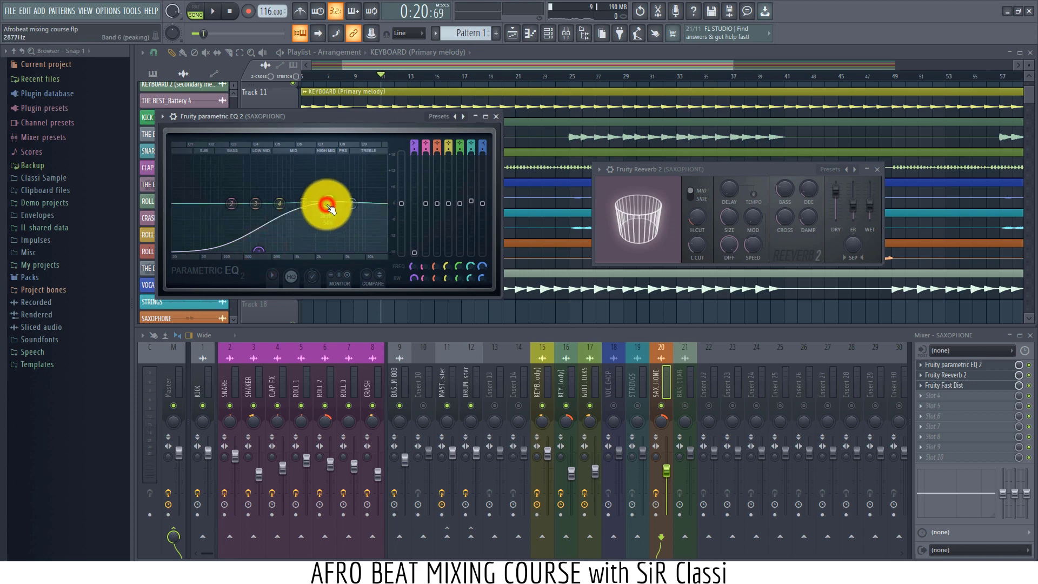
pyautogui.moveTo(341, 117); pyautogui.dragTo(360, 215)
pyautogui.moveTo(285, 124); pyautogui.dragTo(343, 122)
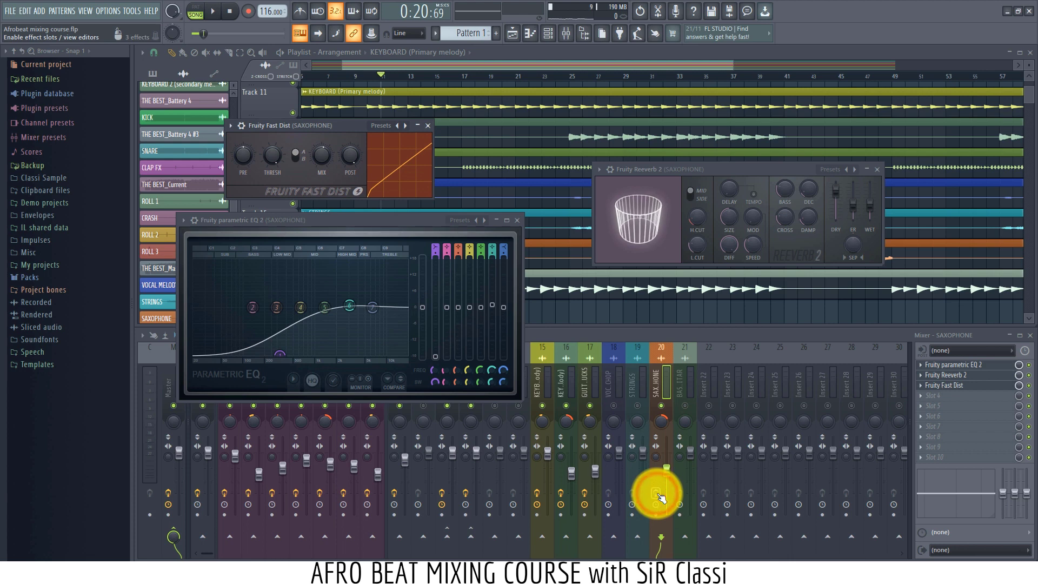
# Play the saxophone section to compare its sound with the channel's effects bypassed and enabled.
pyautogui.press('space')
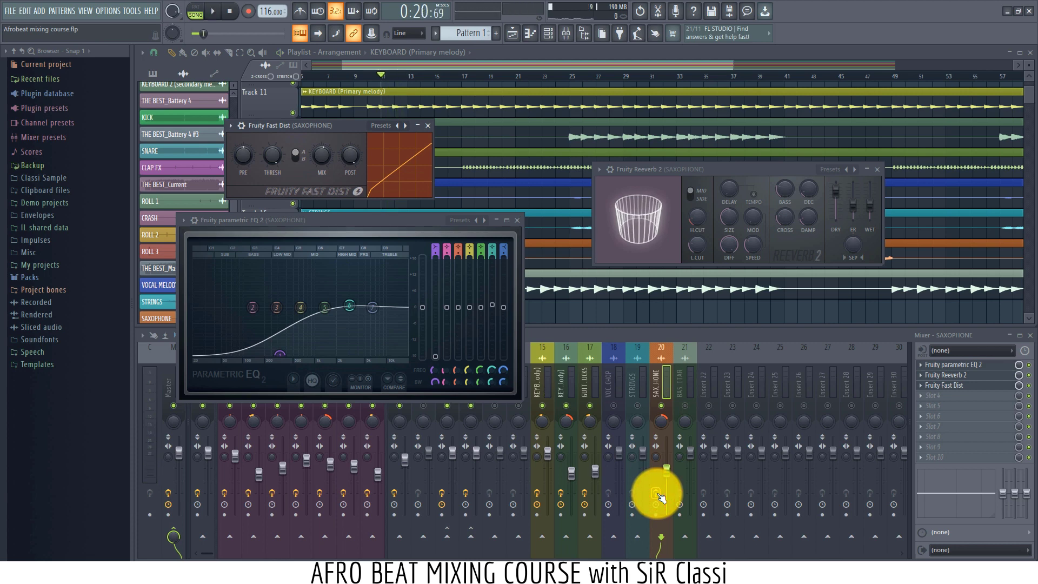
pyautogui.press('space')
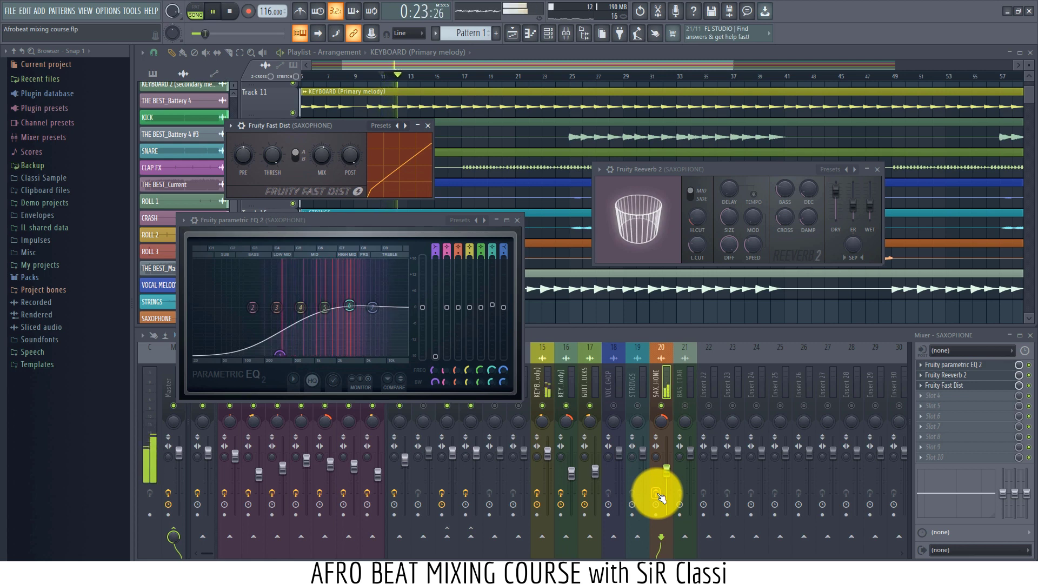
pyautogui.press('space')
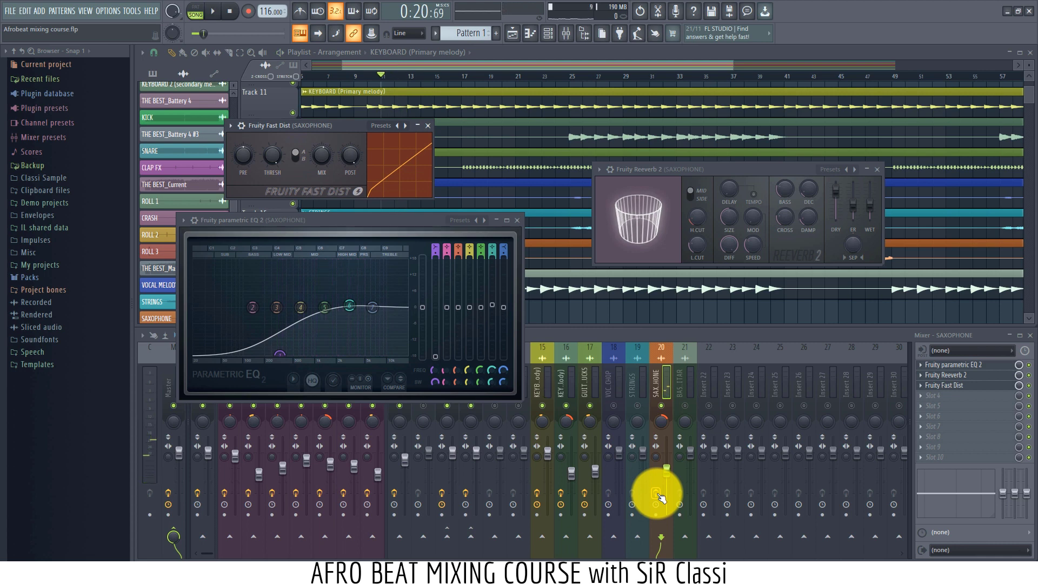
# Bring the saxophone's reverb window closer to the EQ and review its low cut, wet and early reflection settings.
pyautogui.click(362, 216)
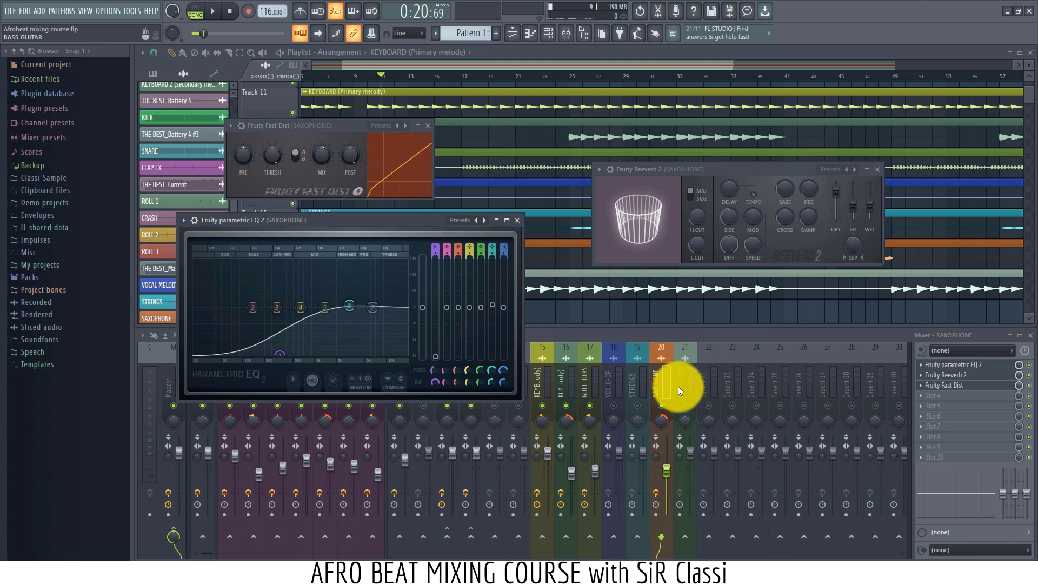
pyautogui.moveTo(731, 165); pyautogui.dragTo(664, 187)
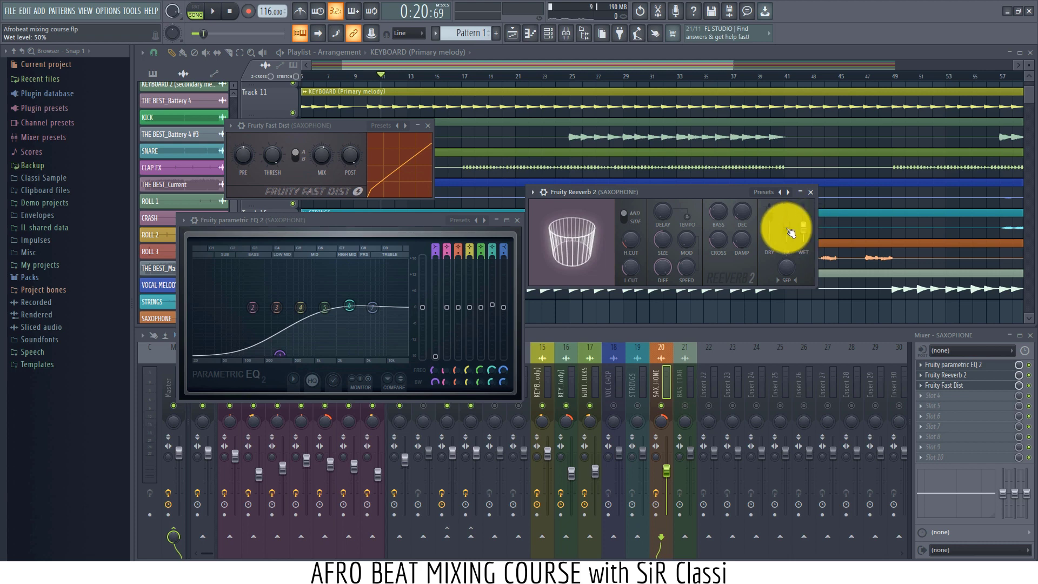
pyautogui.click(634, 273)
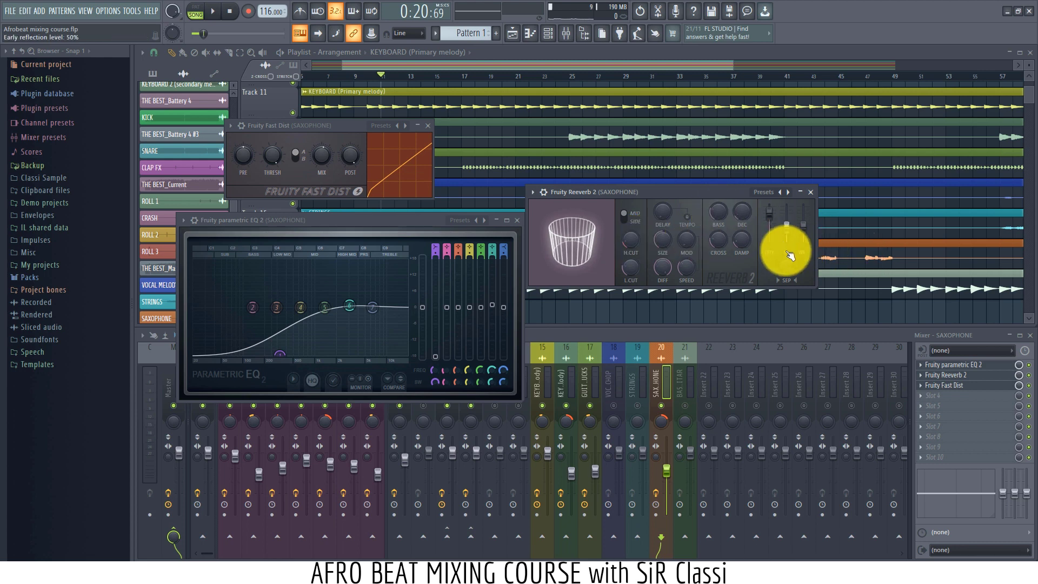
# Close the saxophone's reverb, distortion and EQ windows and show the full arrangement.
pyautogui.click(810, 192)
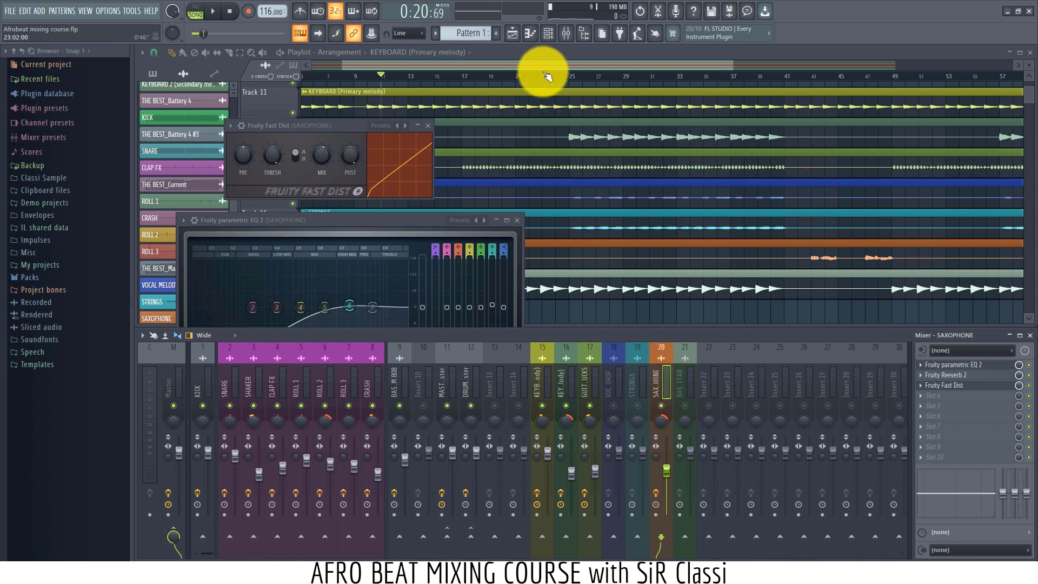
pyautogui.scroll(-3, 537, 79)
pyautogui.click(427, 125)
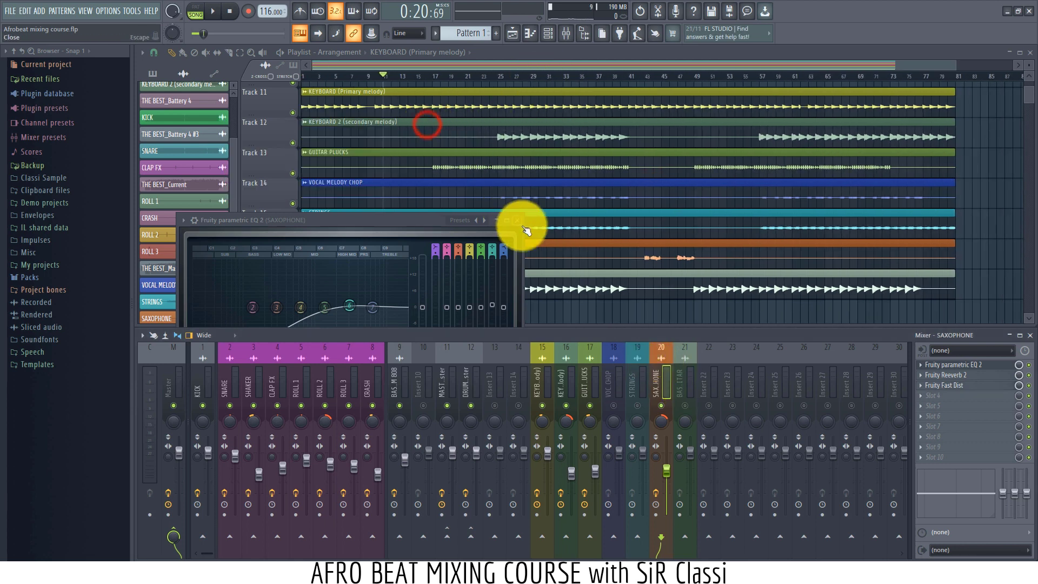
pyautogui.click(517, 221)
# Play the song from about bar 25 with the vocal melody chop's mixer channel selected.
pyautogui.scroll(-4, 516, 205)
pyautogui.scroll(2, 516, 187)
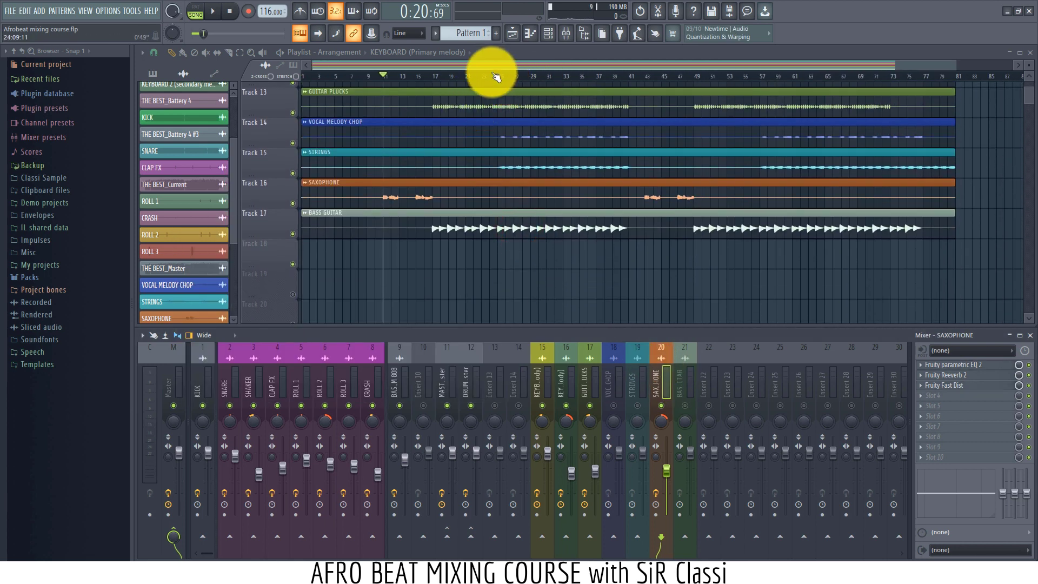
pyautogui.click(497, 77)
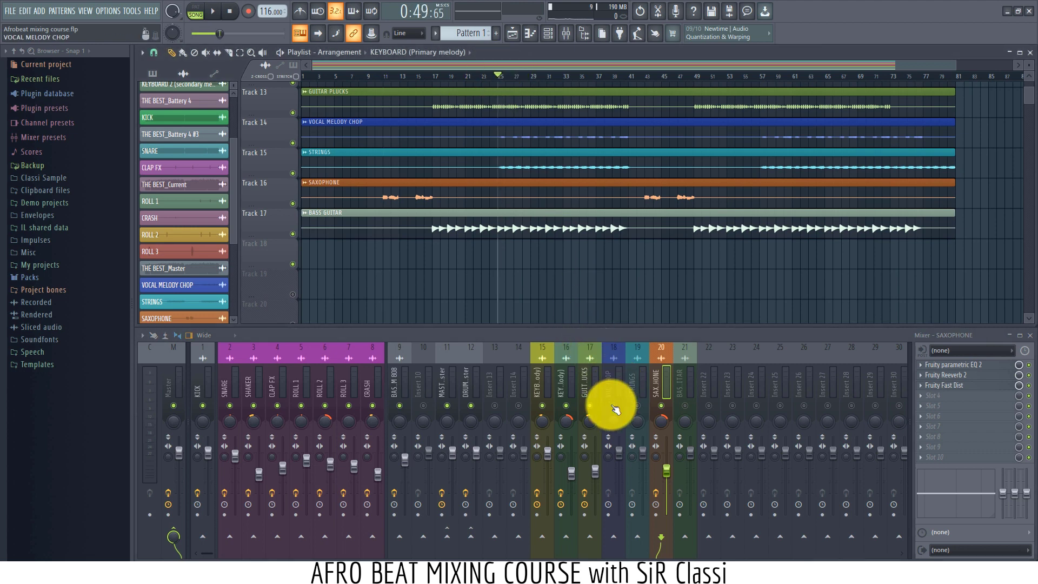
pyautogui.click(608, 384)
pyautogui.press('space')
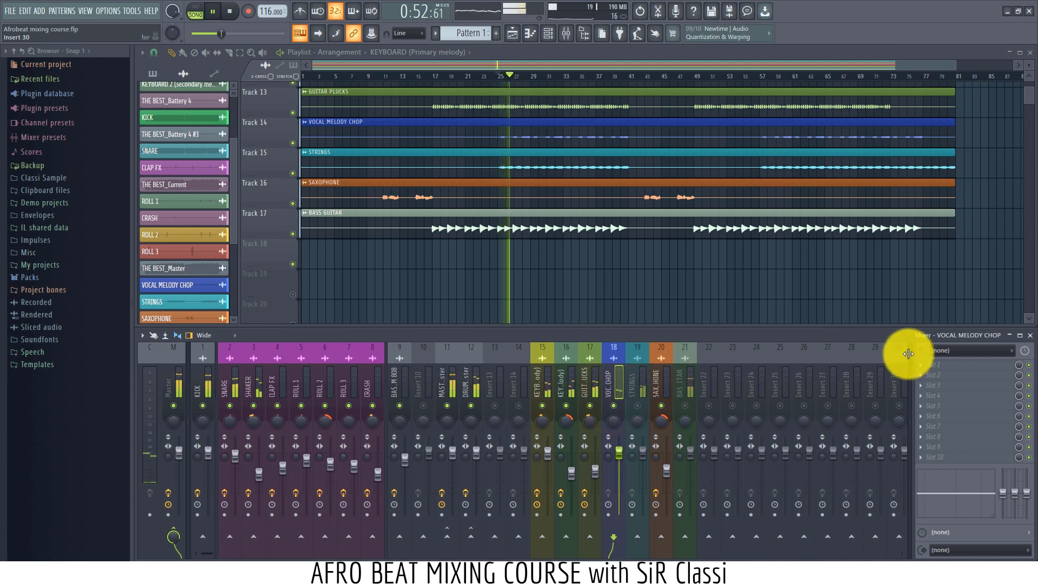
# Add Fruity Parametric EQ 2 in the vocal melody chop's first effect slot and restart playback of the section.
pyautogui.click(965, 371)
pyautogui.moveTo(919, 323)
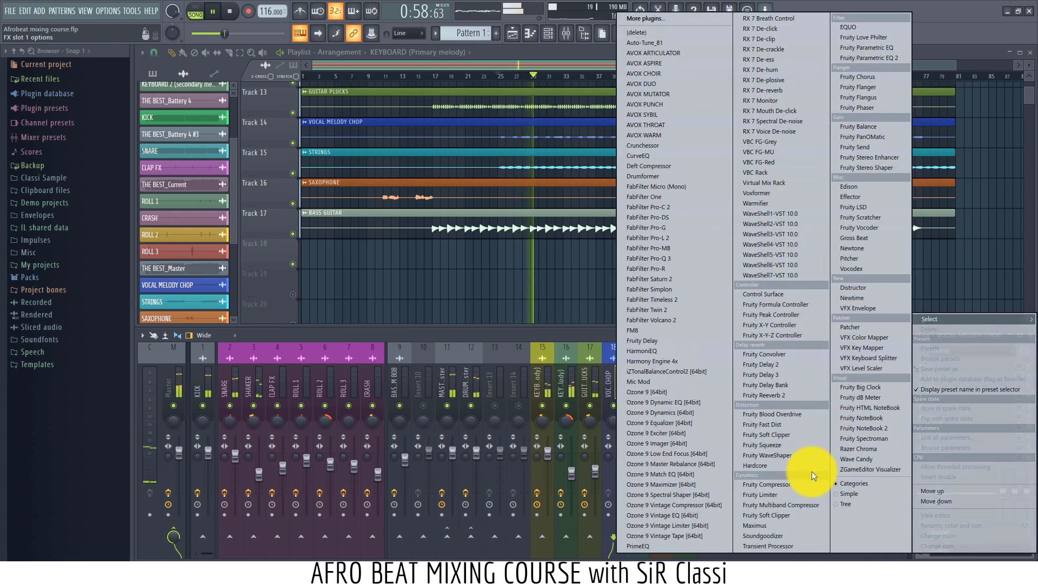
pyautogui.click(854, 60)
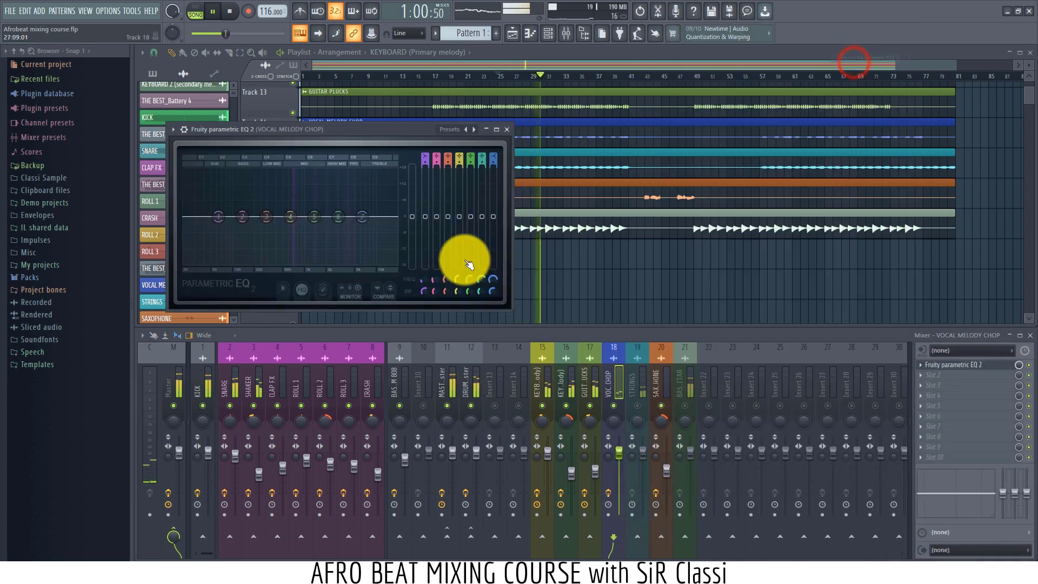
pyautogui.press('space')
pyautogui.press('space')
# Roll off the vocal chop's lows with EQ band 1 at about 367 Hz and boost bands 6 and 7 slightly.
pyautogui.moveTo(212, 224); pyautogui.dragTo(313, 411)
pyautogui.scroll(3, 317, 419)
pyautogui.moveTo(262, 265); pyautogui.dragTo(295, 265)
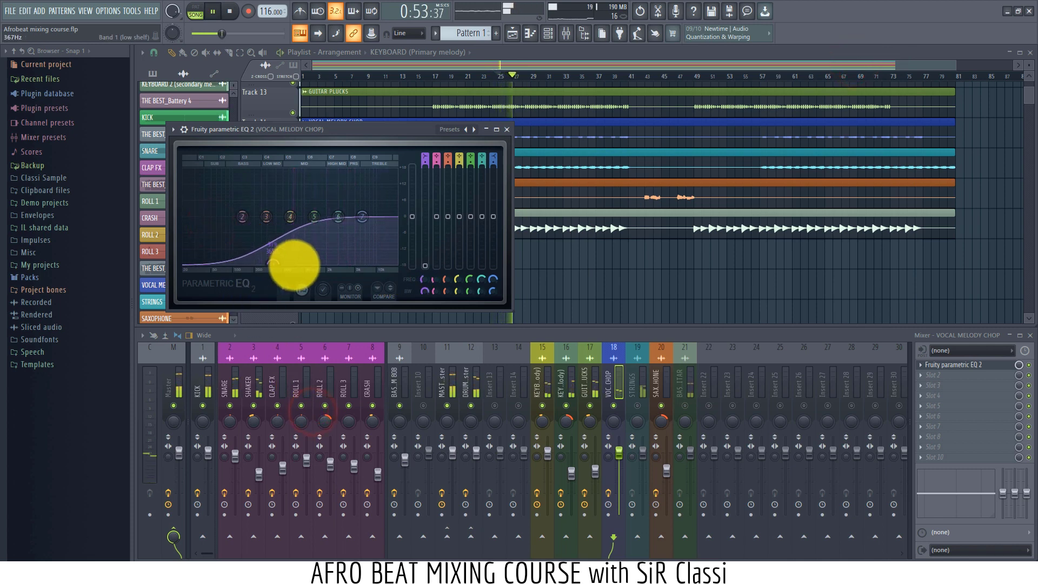
pyautogui.moveTo(362, 216); pyautogui.dragTo(336, 208)
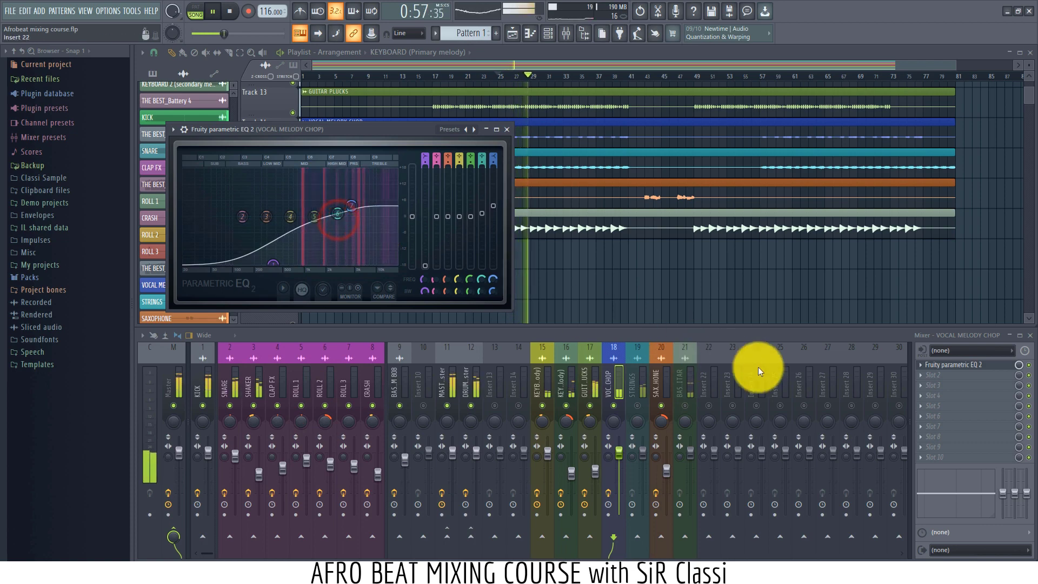
# Add Fruity Reeverb 2 to the vocal chop channel, with low cut at 805 Hz and decay time about 6.1 seconds.
pyautogui.click(947, 373)
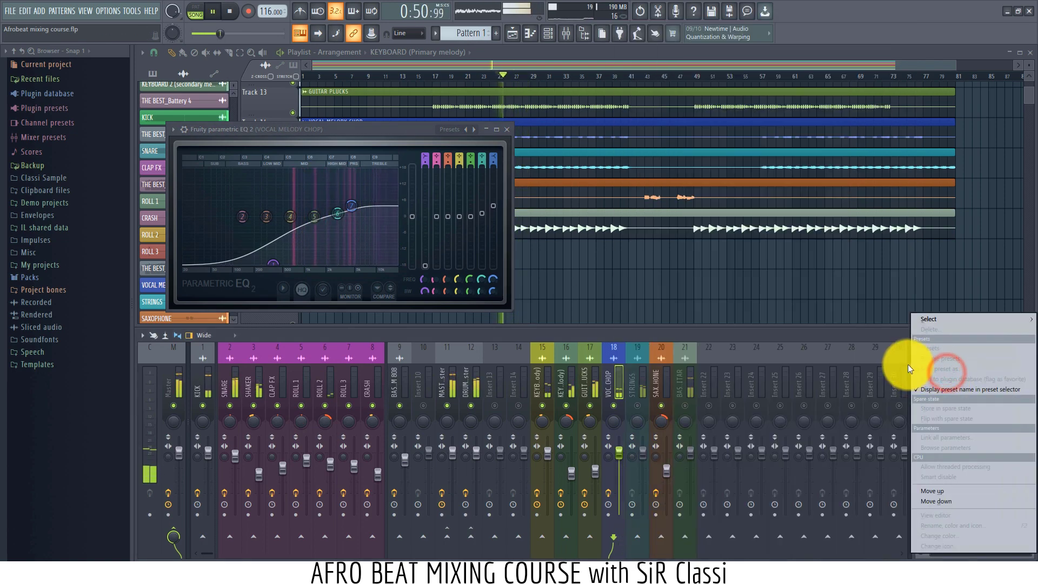
pyautogui.moveTo(930, 319)
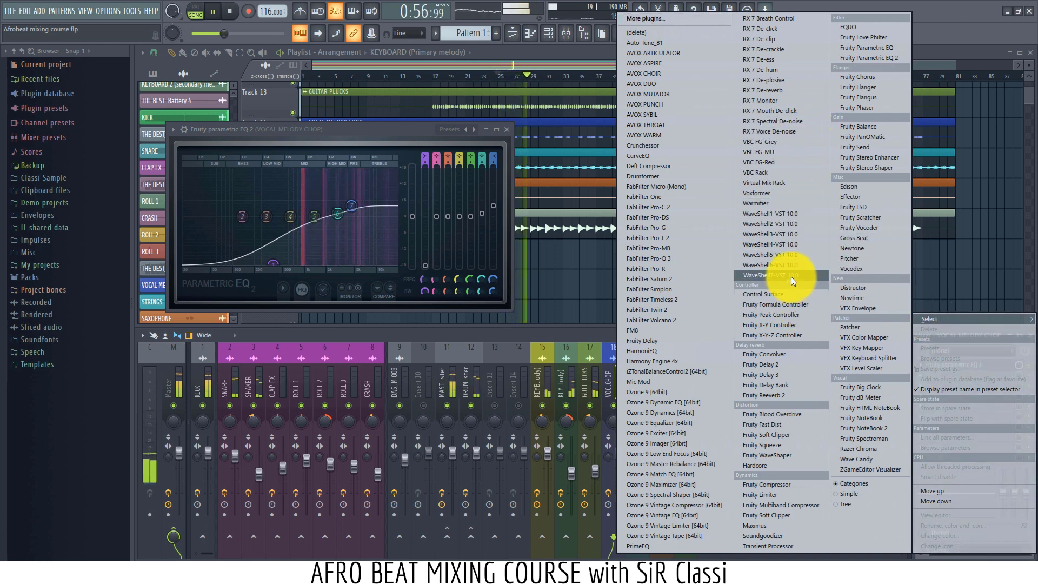
pyautogui.click(765, 395)
pyautogui.press('space')
pyautogui.moveTo(293, 220); pyautogui.dragTo(299, 181)
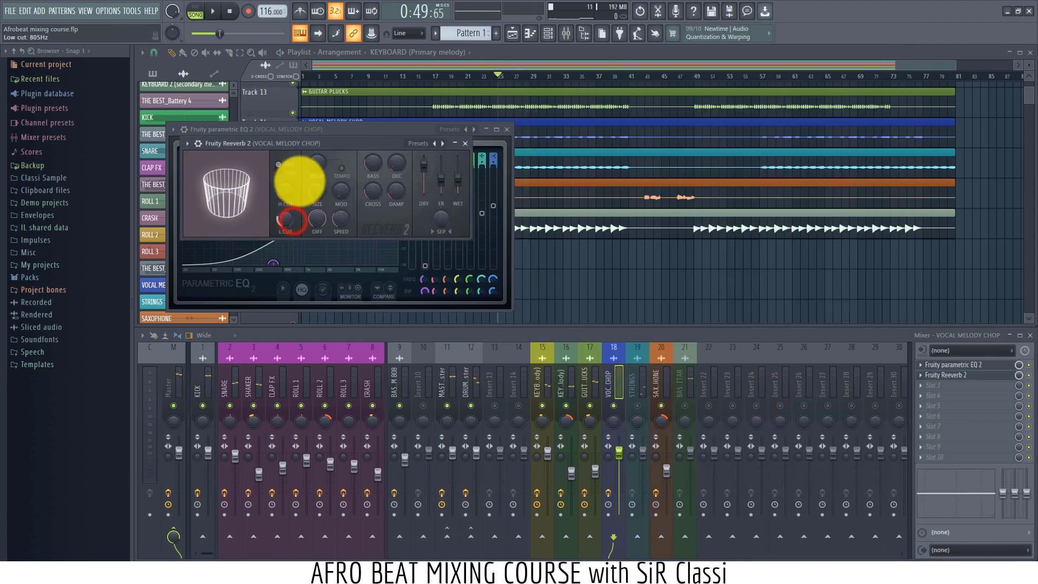
pyautogui.moveTo(398, 165); pyautogui.dragTo(399, 132)
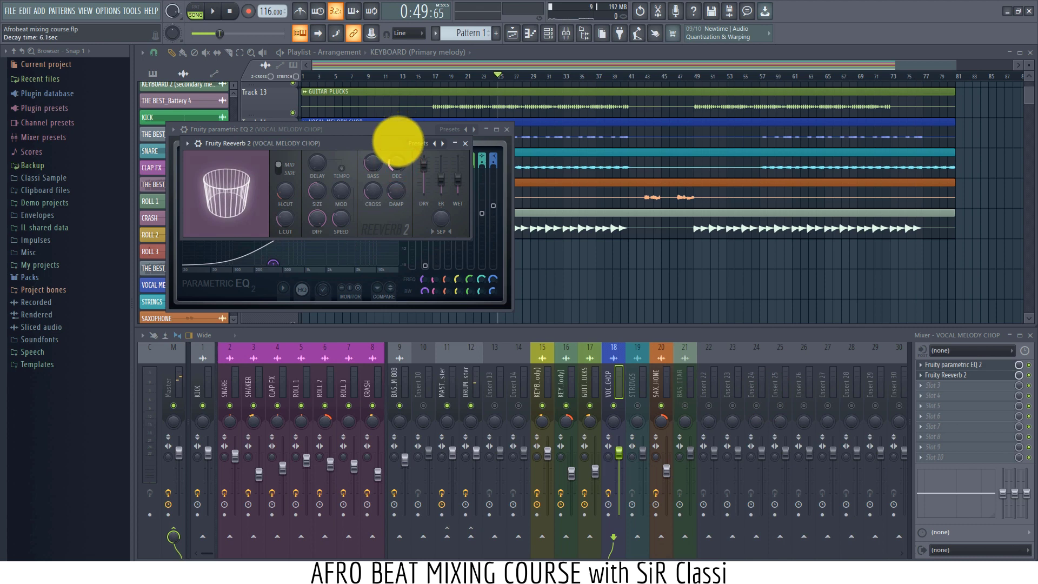
# During playback, raise the vocal chop reverb's wet level slightly and fine-tune its bass and low cut.
pyautogui.press('space')
pyautogui.moveTo(455, 183)
pyautogui.mouseDown()
pyautogui.moveTo(457, 192)
pyautogui.moveTo(454, 179)
pyautogui.mouseUp()
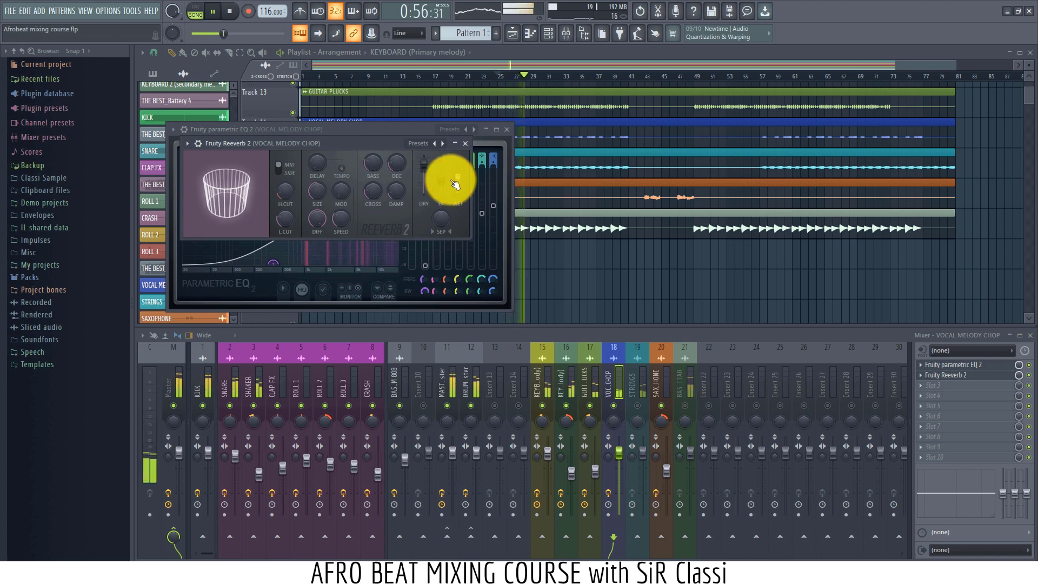
pyautogui.moveTo(380, 164); pyautogui.dragTo(376, 254)
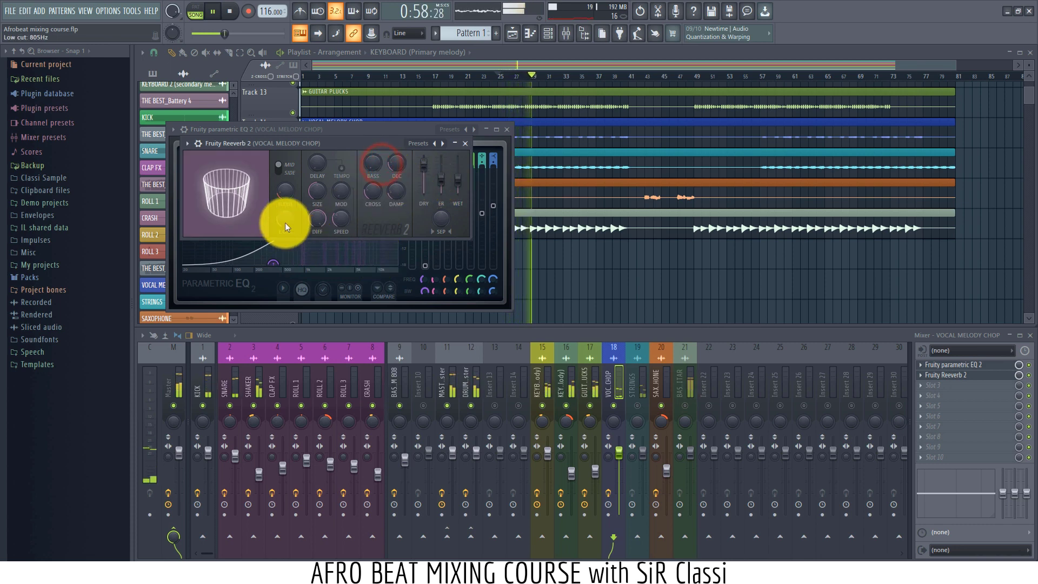
pyautogui.moveTo(283, 225)
pyautogui.mouseDown()
pyautogui.moveTo(278, 250)
pyautogui.moveTo(279, 226)
pyautogui.mouseUp()
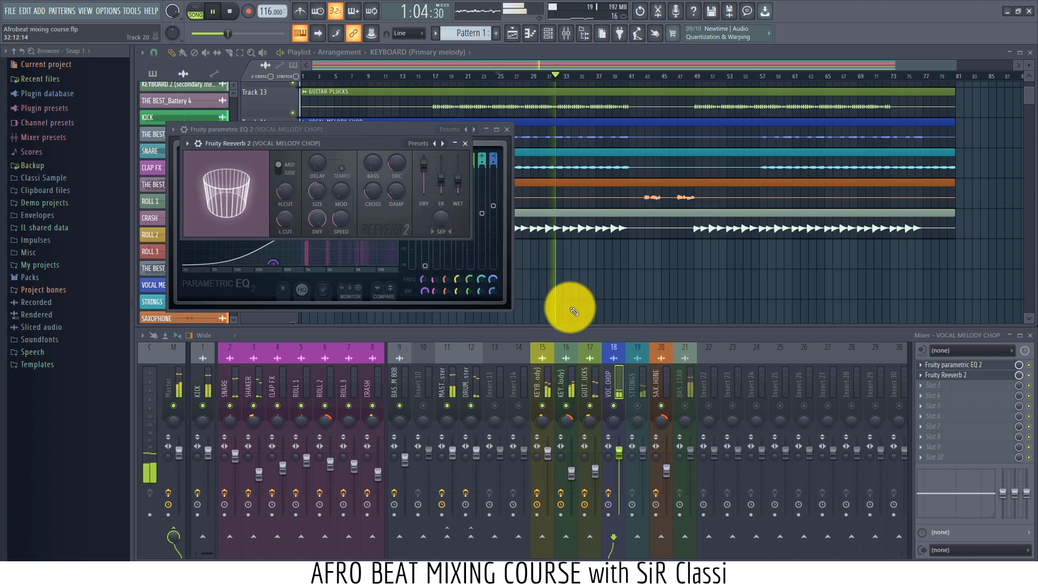
pyautogui.press('space')
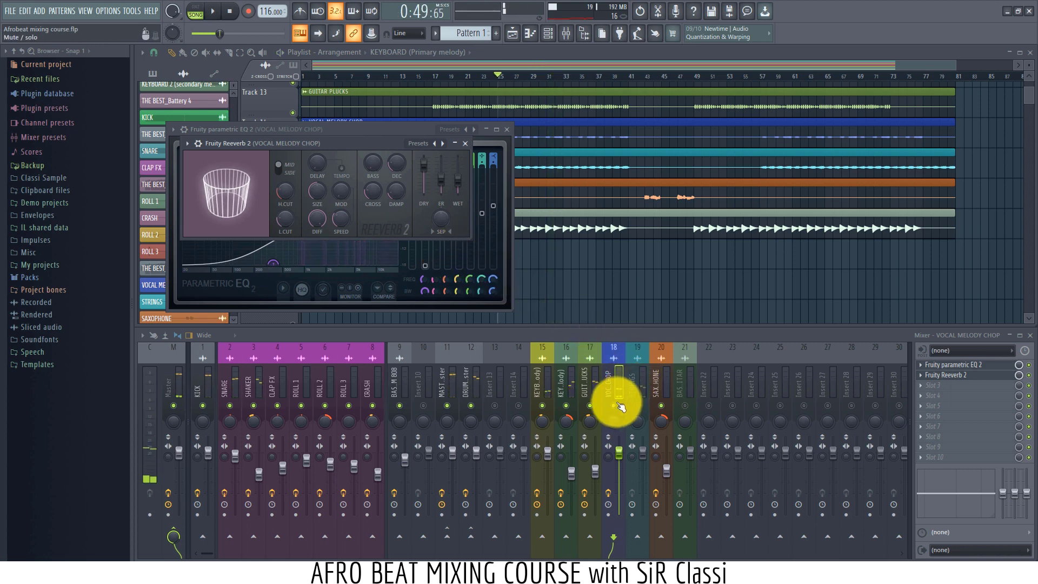
# Add Fruity Fast Dist in the vocal chop's third effect slot and listen to the section.
pyautogui.click(940, 387)
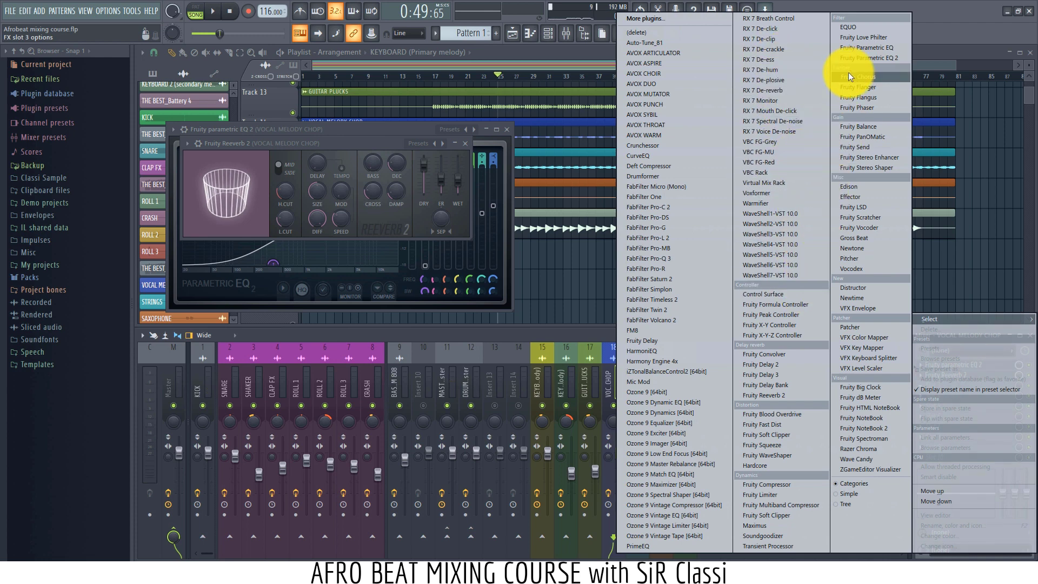
pyautogui.click(770, 425)
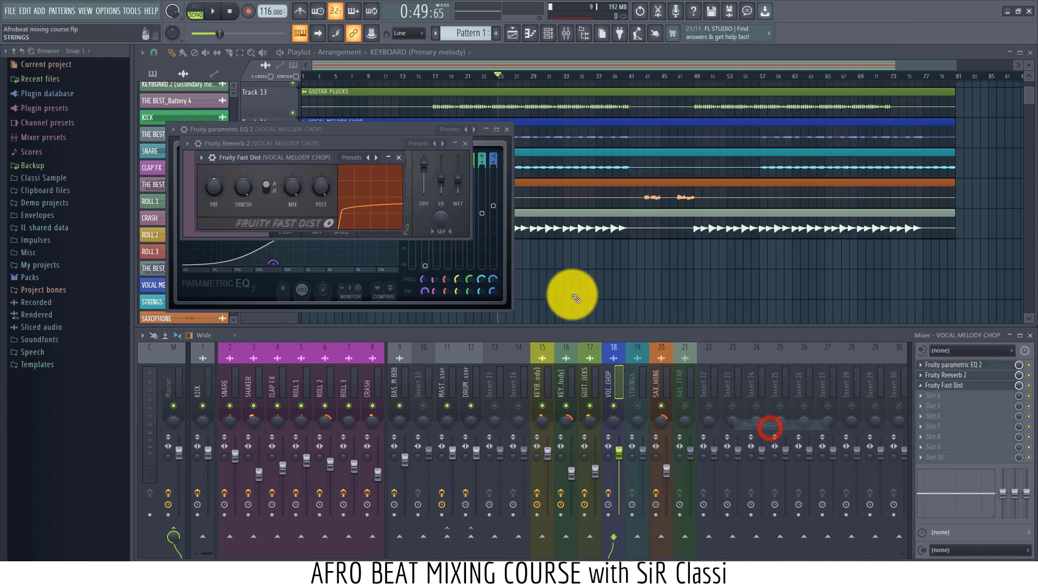
pyautogui.press('space')
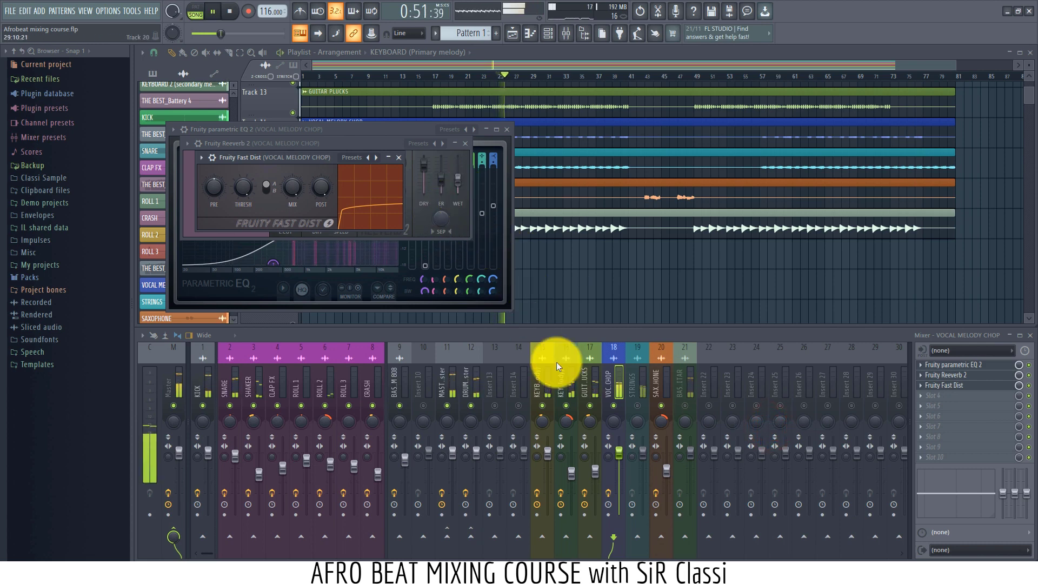
# While the section plays, pan the vocal chop channel left and lower its volume to 46% (-14.0 dB).
pyautogui.moveTo(618, 450); pyautogui.dragTo(618, 483)
pyautogui.click(611, 421)
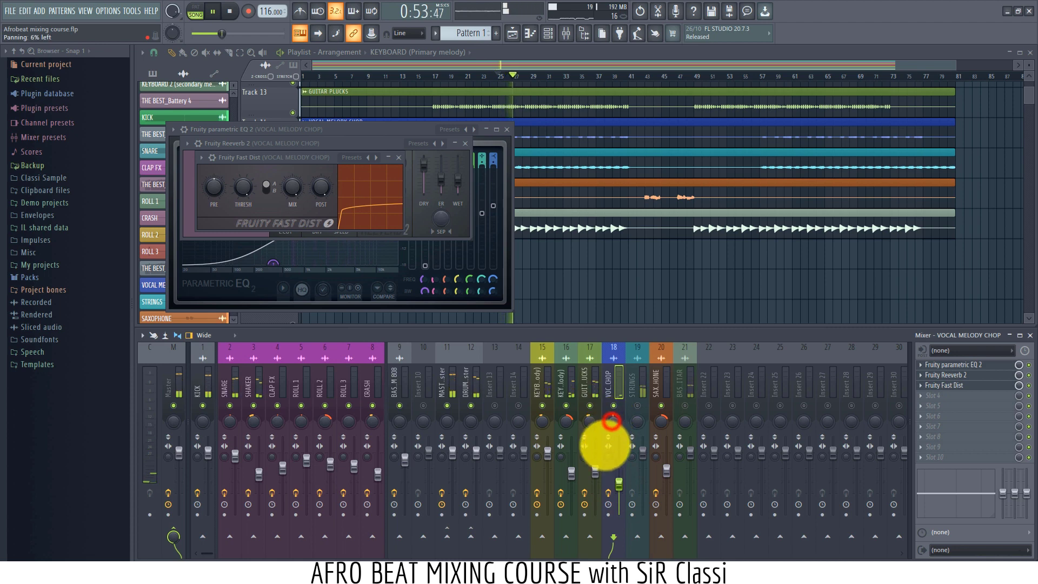
pyautogui.moveTo(604, 445); pyautogui.dragTo(619, 484)
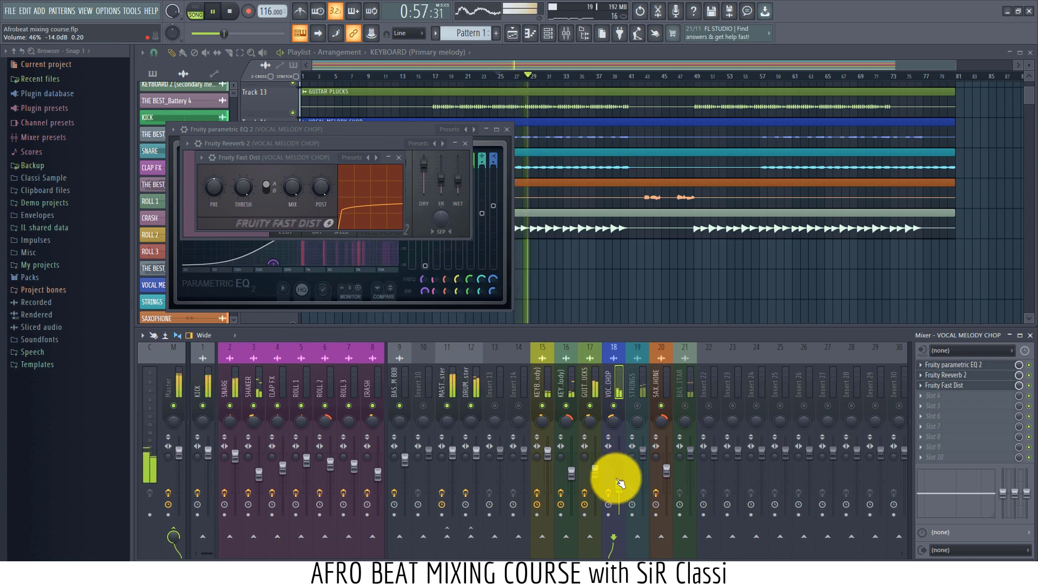
pyautogui.press('space')
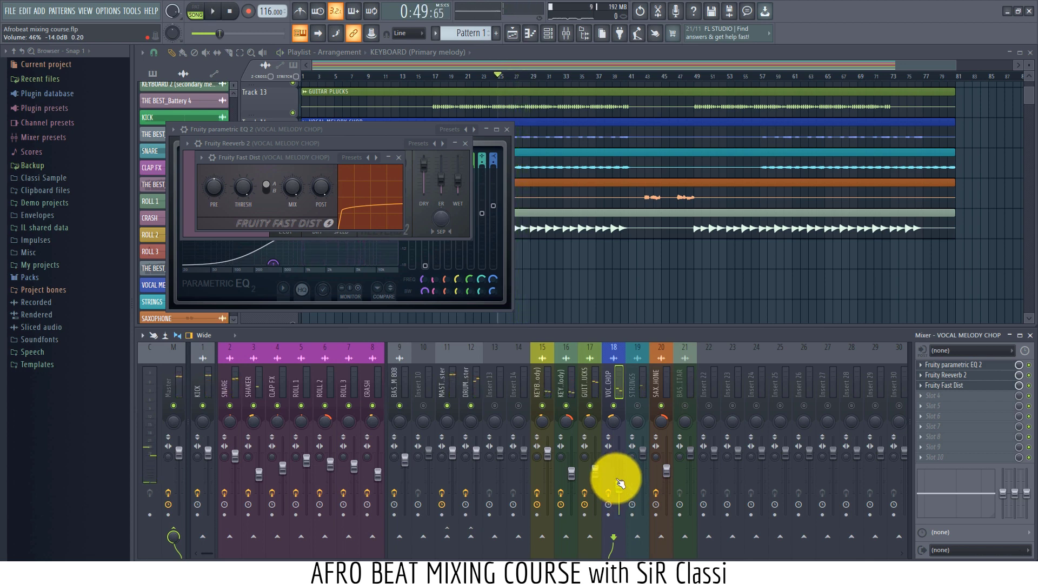
# Spread out the vocal chop's effect windows and shift EQ band 1 to a slightly higher frequency.
pyautogui.moveTo(323, 143); pyautogui.dragTo(829, 194)
pyautogui.moveTo(310, 158); pyautogui.dragTo(671, 69)
pyautogui.moveTo(284, 258)
pyautogui.mouseDown()
pyautogui.moveTo(301, 265)
pyautogui.moveTo(285, 268)
pyautogui.mouseUp()
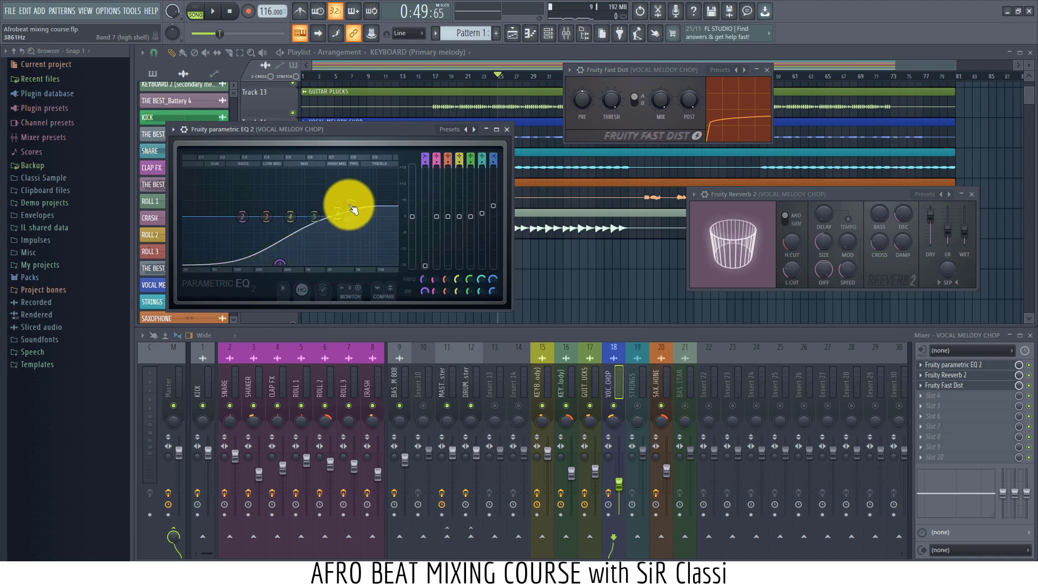
pyautogui.moveTo(352, 205); pyautogui.dragTo(356, 205)
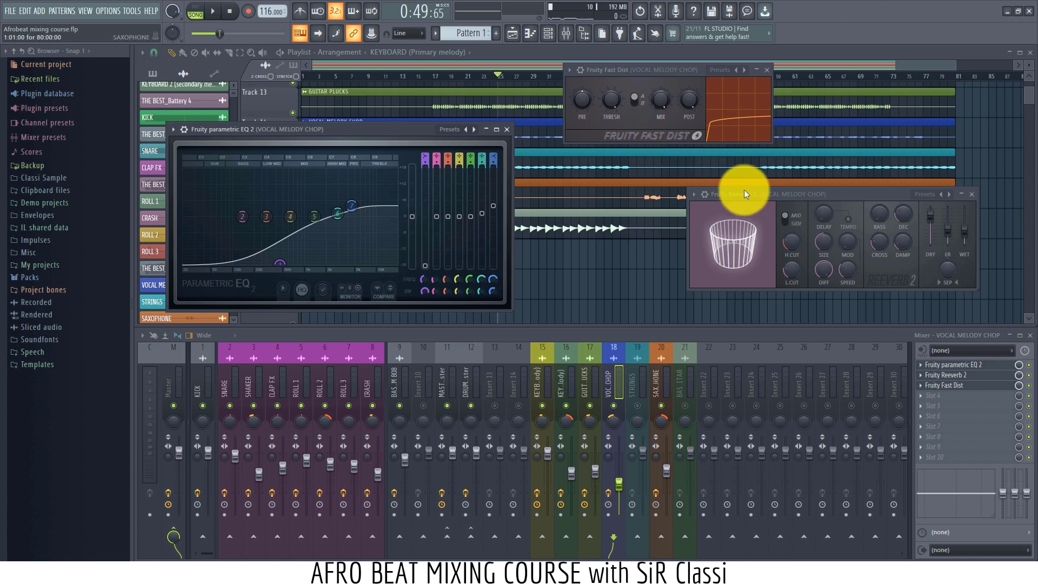
# Bring the vocal chop's reverb and distortion windows closer to the EQ and review their settings.
pyautogui.moveTo(756, 194); pyautogui.dragTo(599, 209)
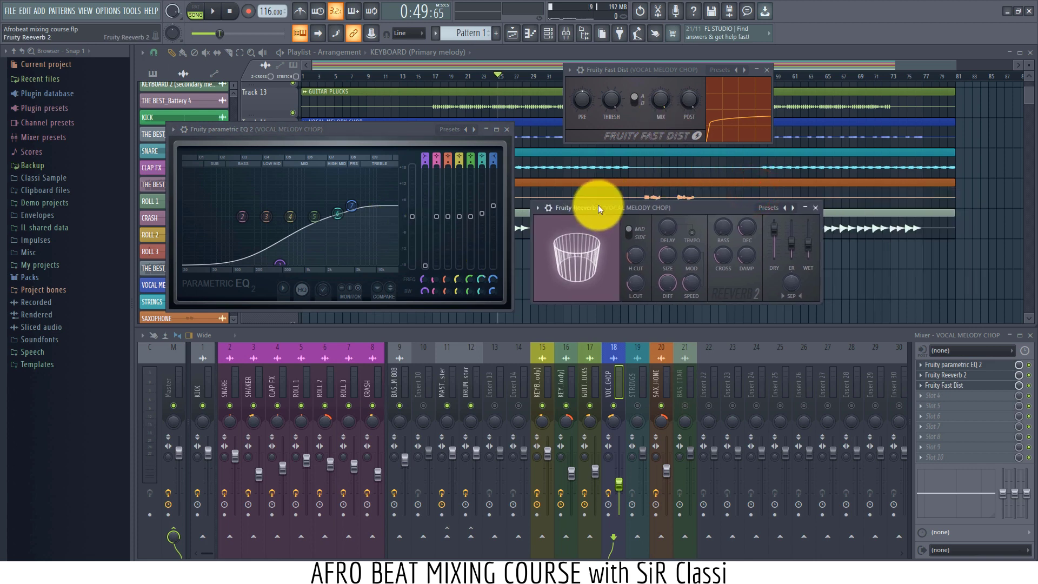
pyautogui.click(744, 223)
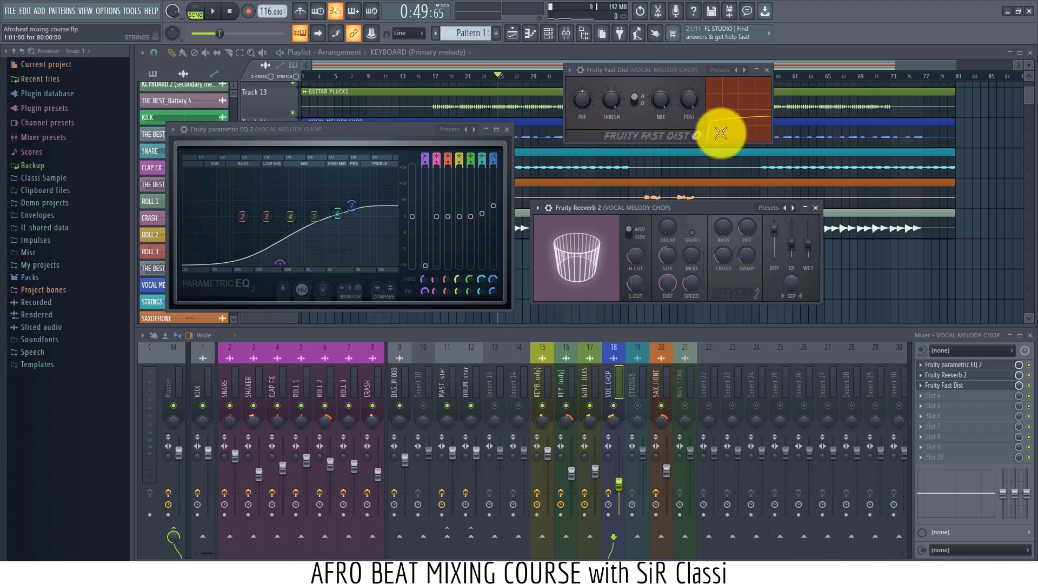
pyautogui.moveTo(672, 71); pyautogui.dragTo(679, 110)
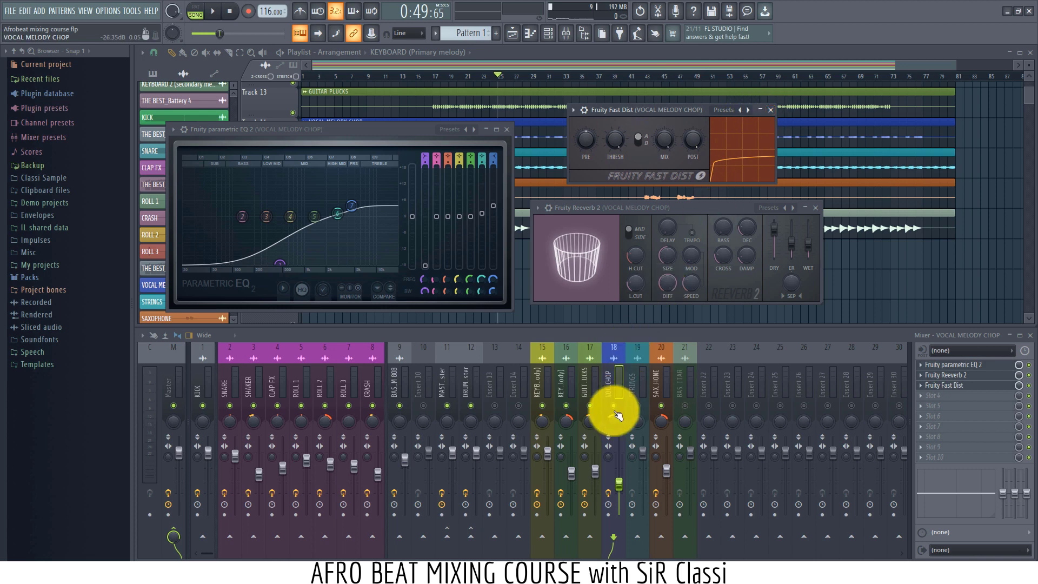
# Pan the vocal chop channel about 38% left and close all of its effect windows.
pyautogui.click(615, 378)
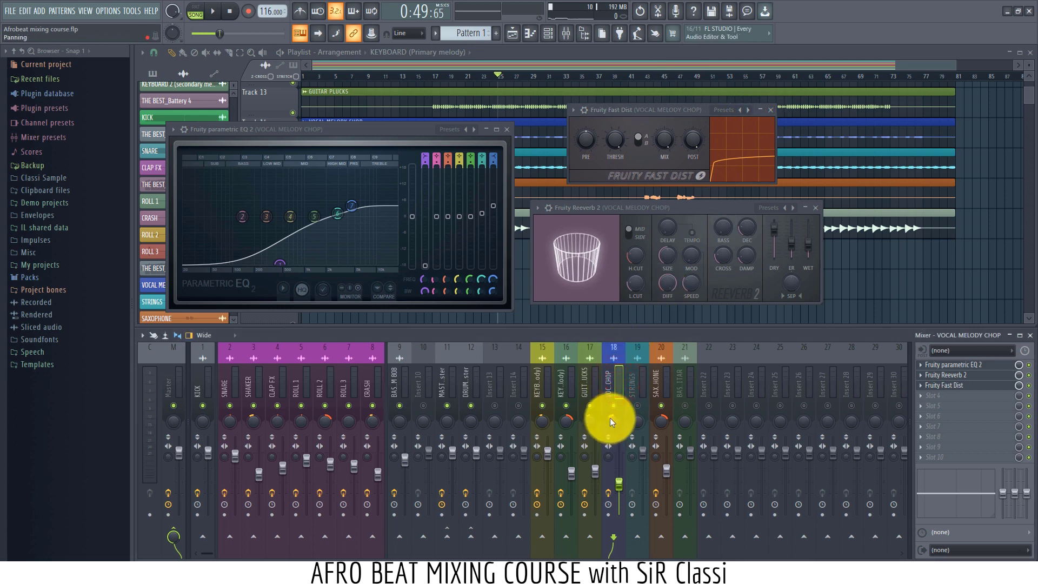
pyautogui.moveTo(609, 417); pyautogui.dragTo(610, 424)
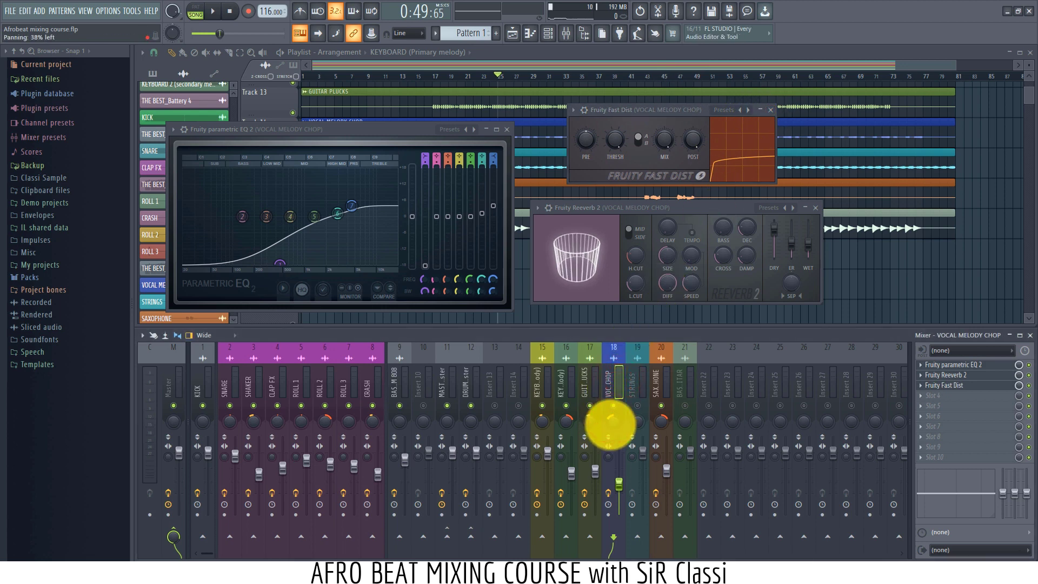
pyautogui.click(612, 418)
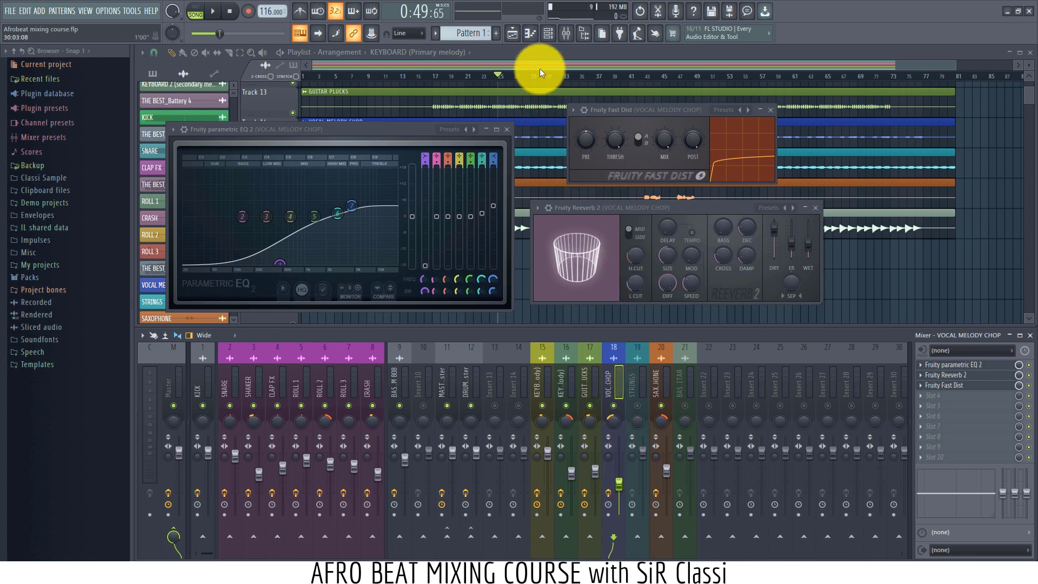
pyautogui.press('F12')
pyautogui.scroll(2, 560, 176)
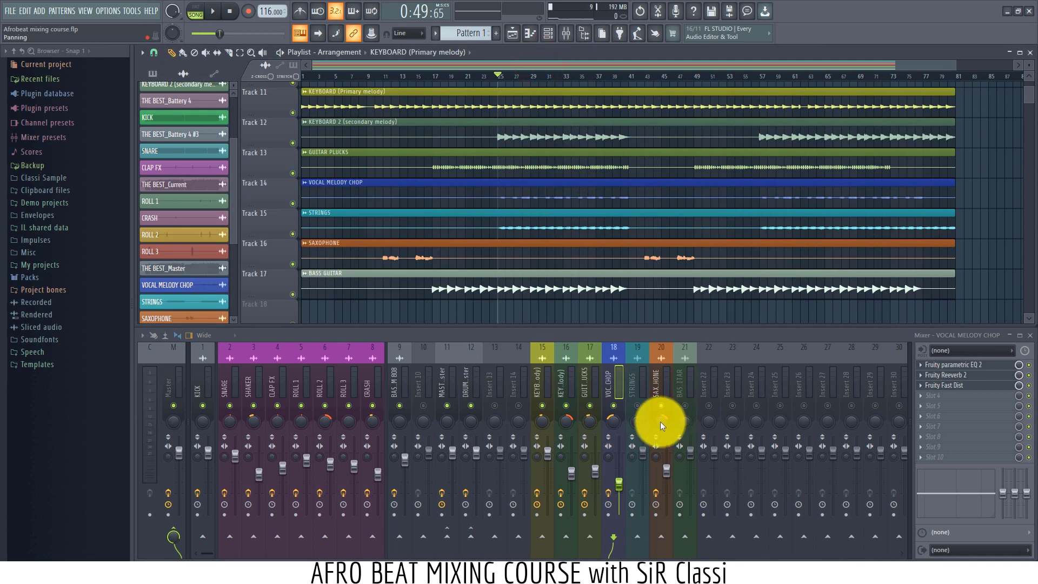
# Play the section with the strings mixer channel selected and save the project.
pyautogui.click(638, 385)
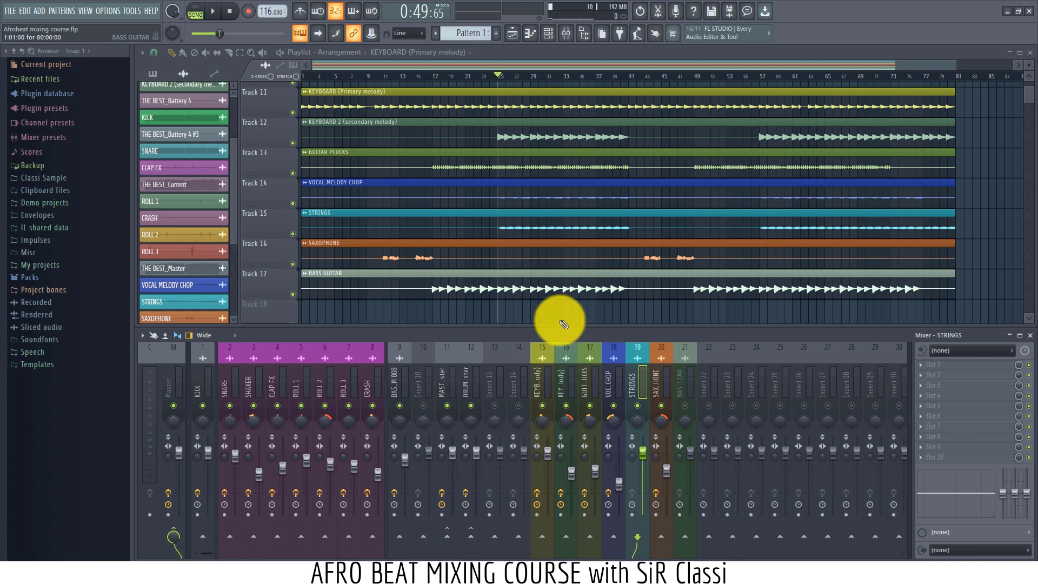
pyautogui.press('space')
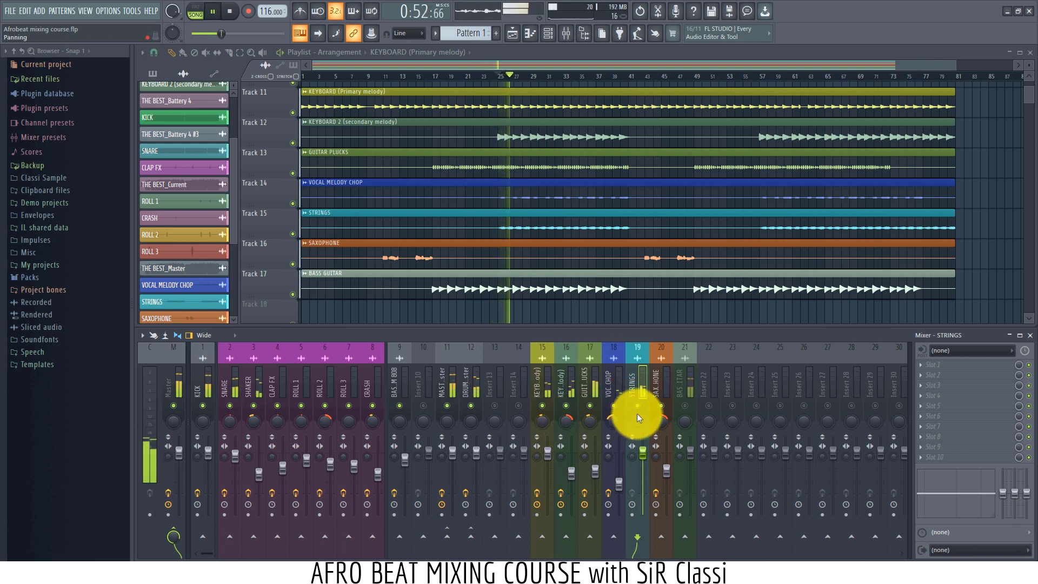
pyautogui.hotkey('ctrl', 's')
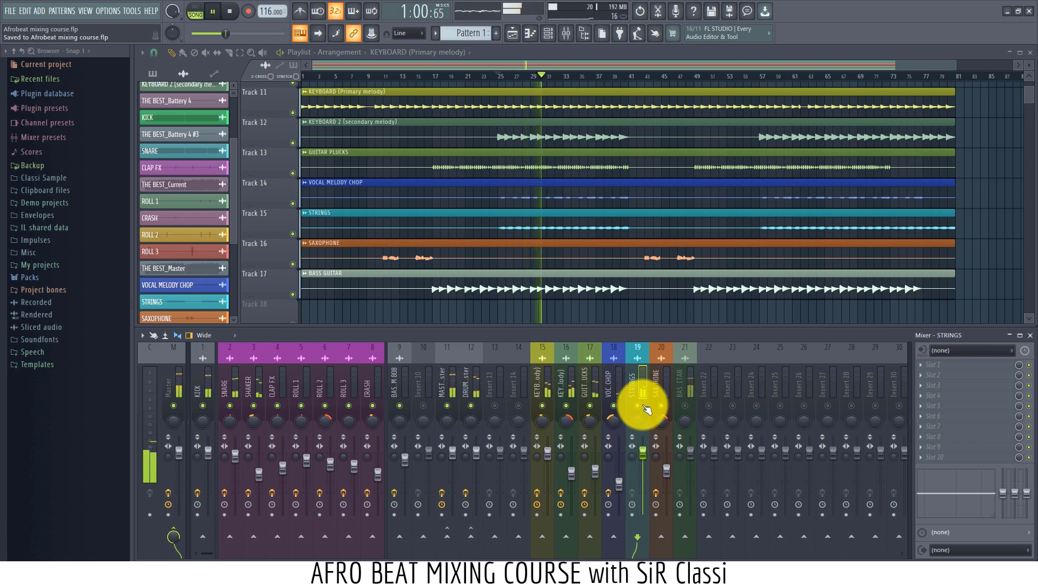
# Stop playback and insert Fruity Parametric EQ 2 in the first effect slot of the strings channel.
pyautogui.press('space')
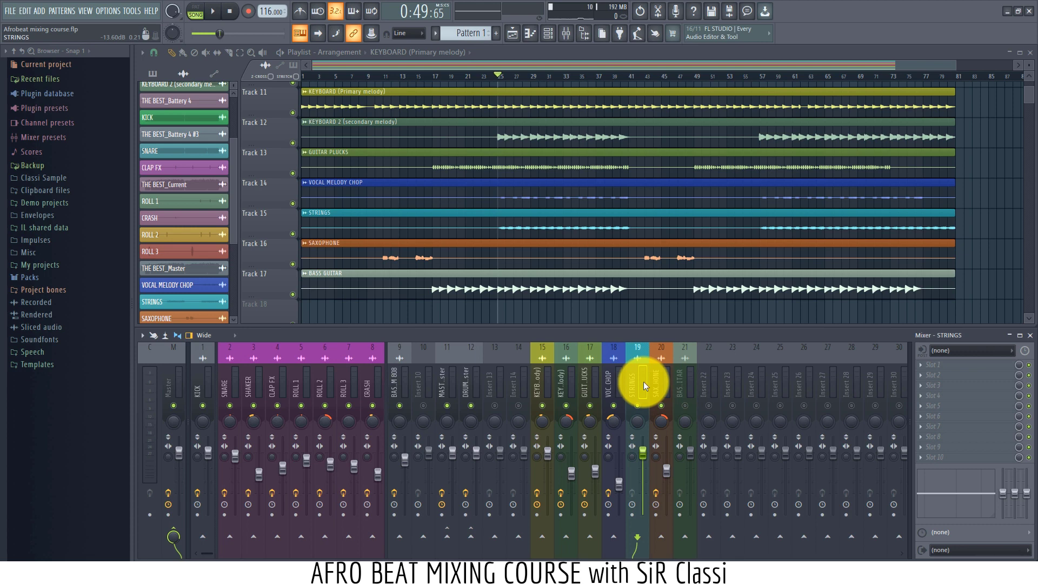
pyautogui.click(934, 362)
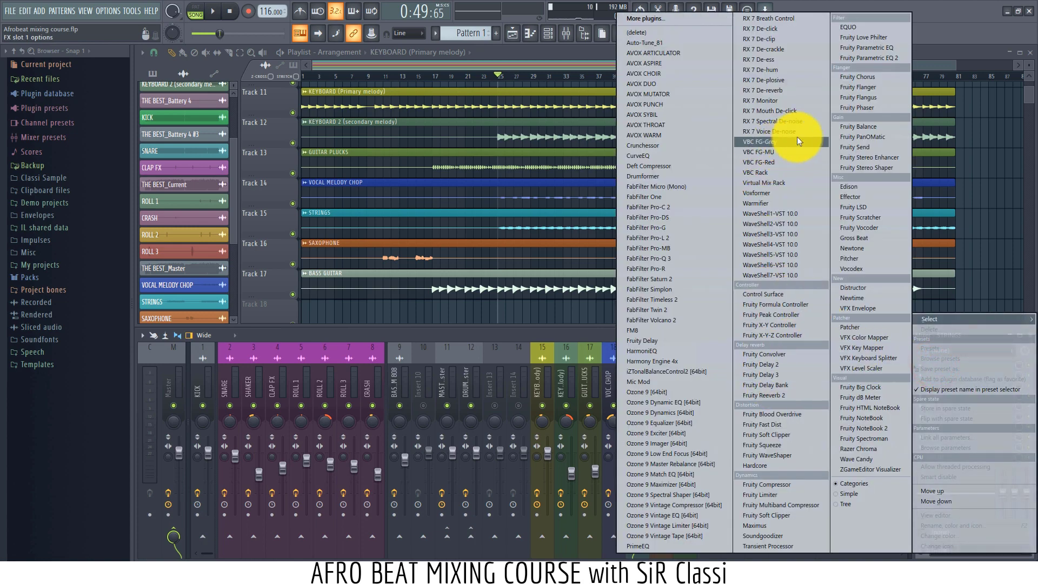
pyautogui.click(850, 62)
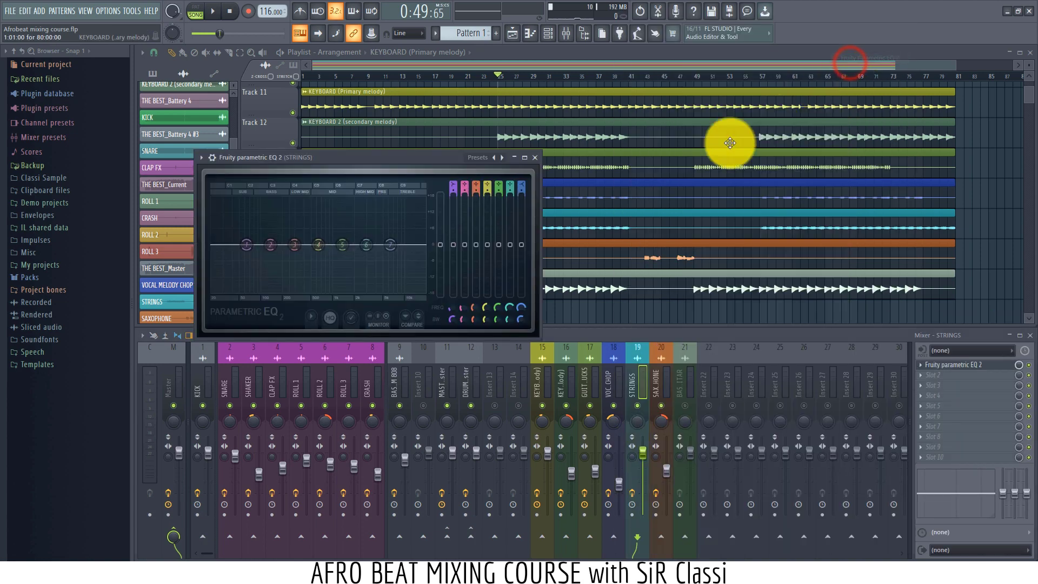
# Play the section, cut the strings' low end steeply with EQ band 1, and slightly boost the high mids with band 6.
pyautogui.press('space')
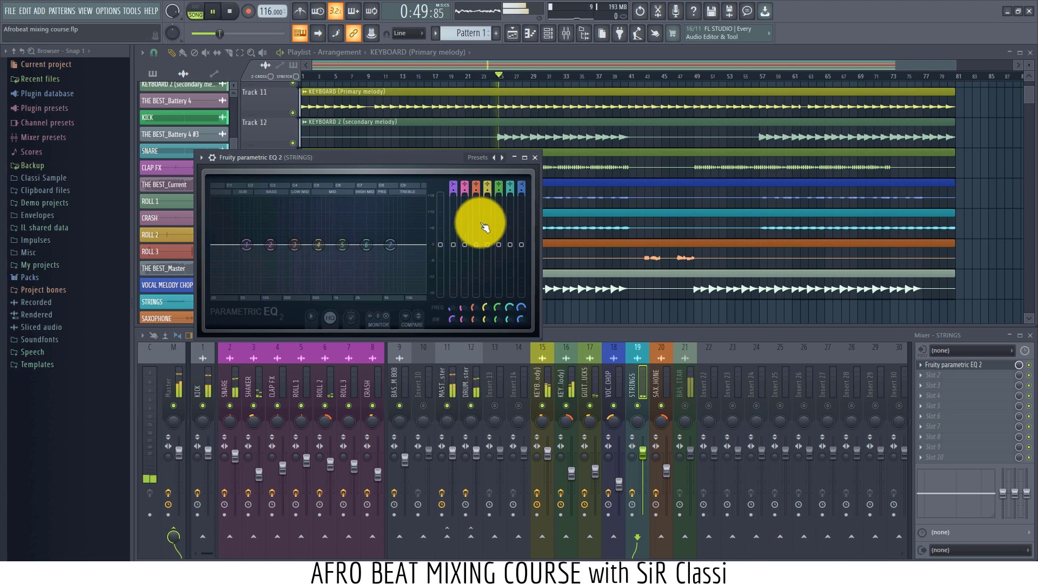
pyautogui.moveTo(244, 246); pyautogui.dragTo(251, 261)
pyautogui.moveTo(263, 325); pyautogui.dragTo(285, 443)
pyautogui.scroll(5, 285, 297)
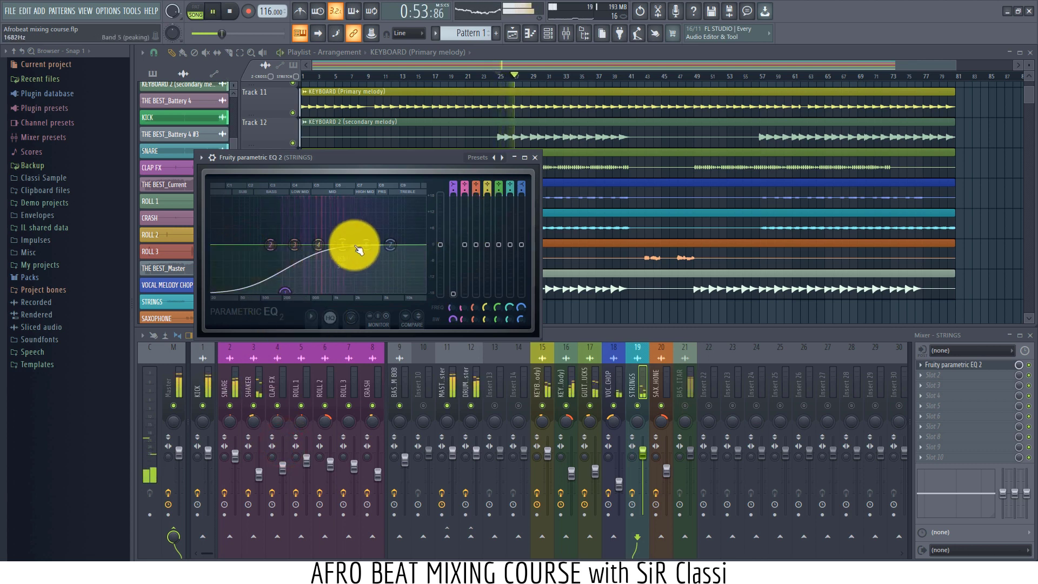
pyautogui.moveTo(369, 240); pyautogui.dragTo(391, 242)
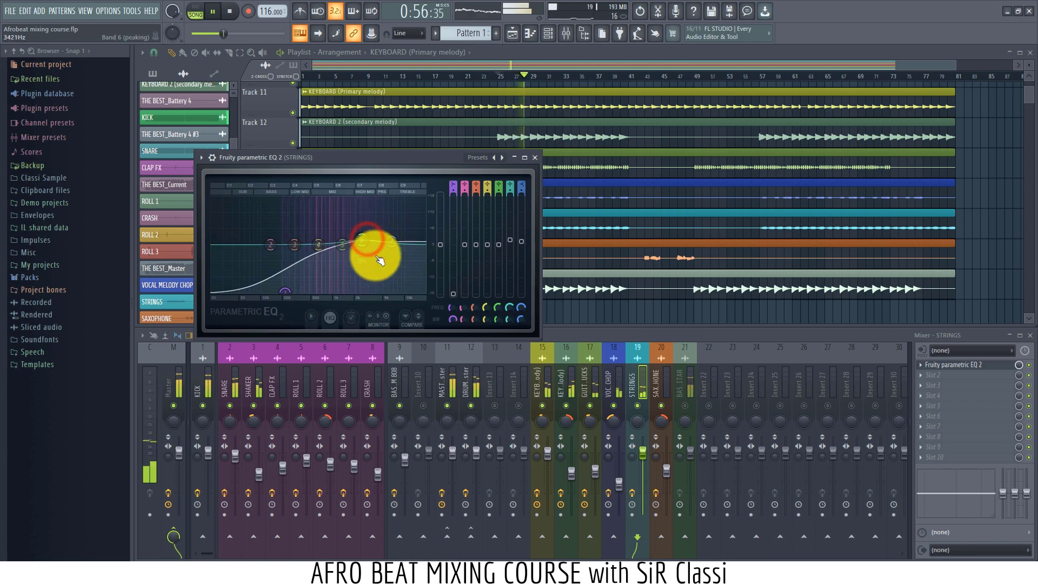
# Add Fruity Reeverb 2 to the strings channel's second slot and adjust its decay and low cut.
pyautogui.click(943, 376)
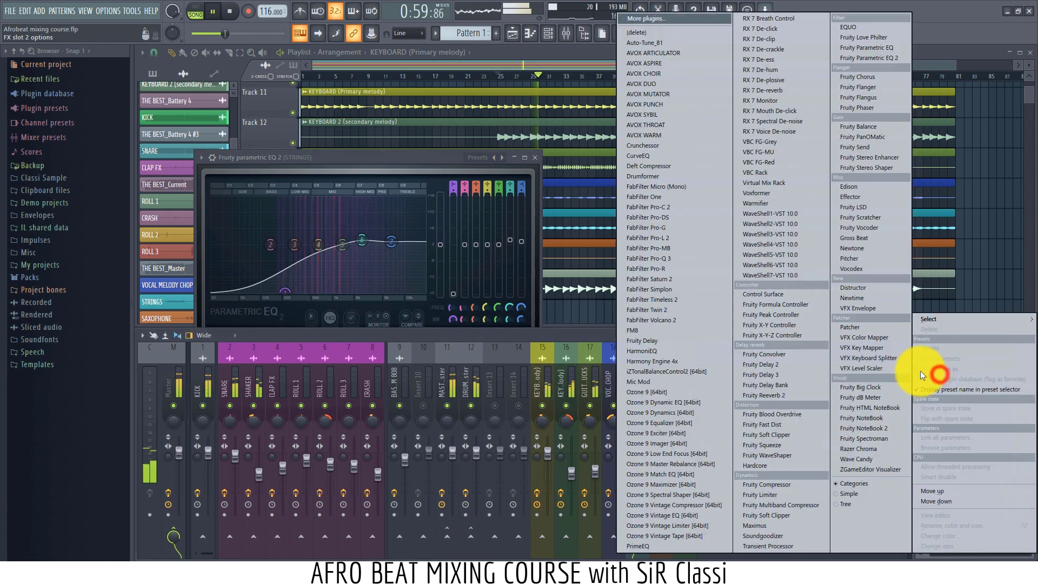
pyautogui.moveTo(923, 320)
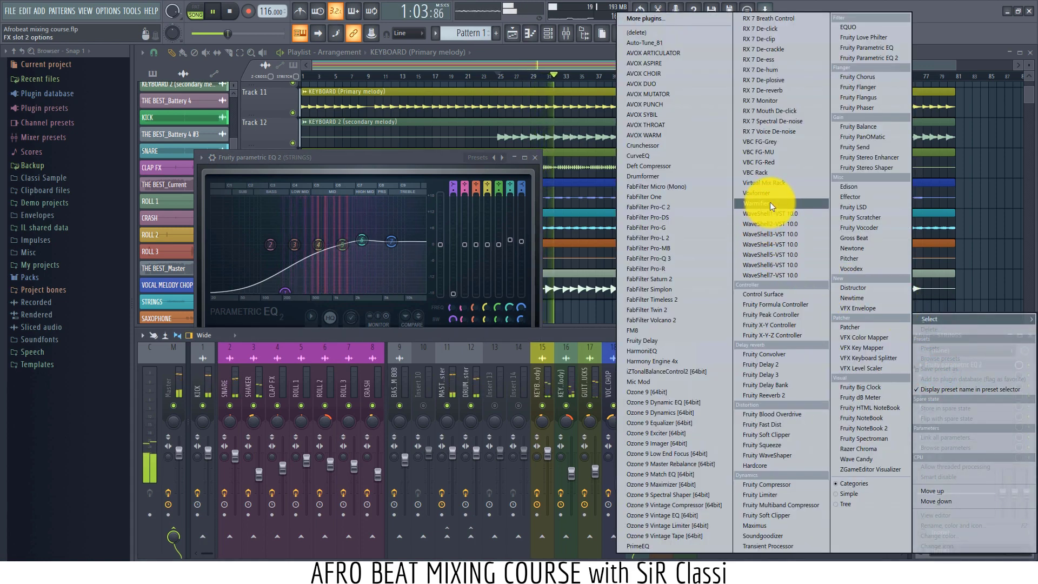
pyautogui.click(764, 395)
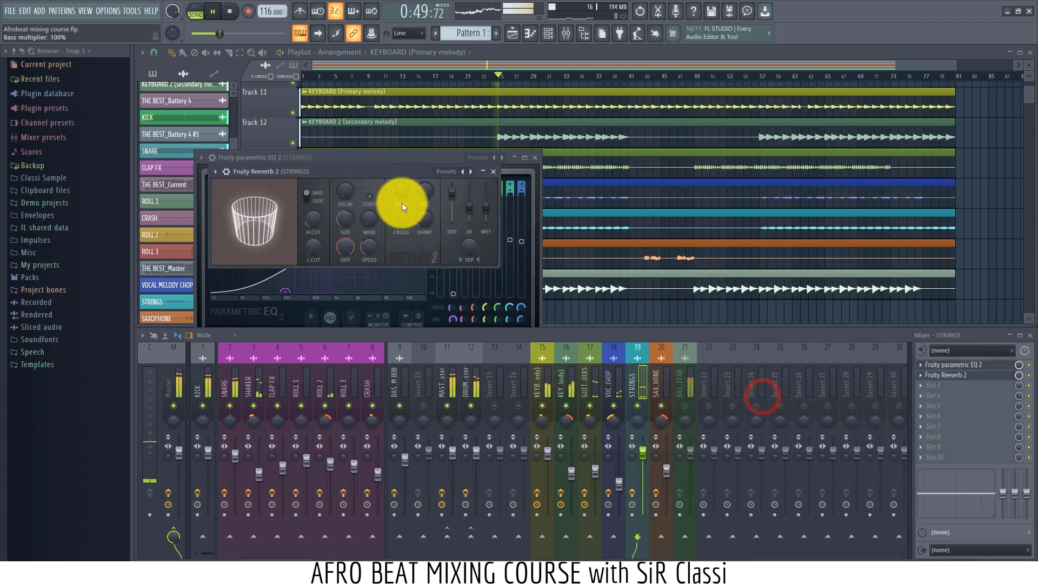
pyautogui.moveTo(423, 195); pyautogui.dragTo(425, 190)
pyautogui.moveTo(310, 250); pyautogui.dragTo(345, 88)
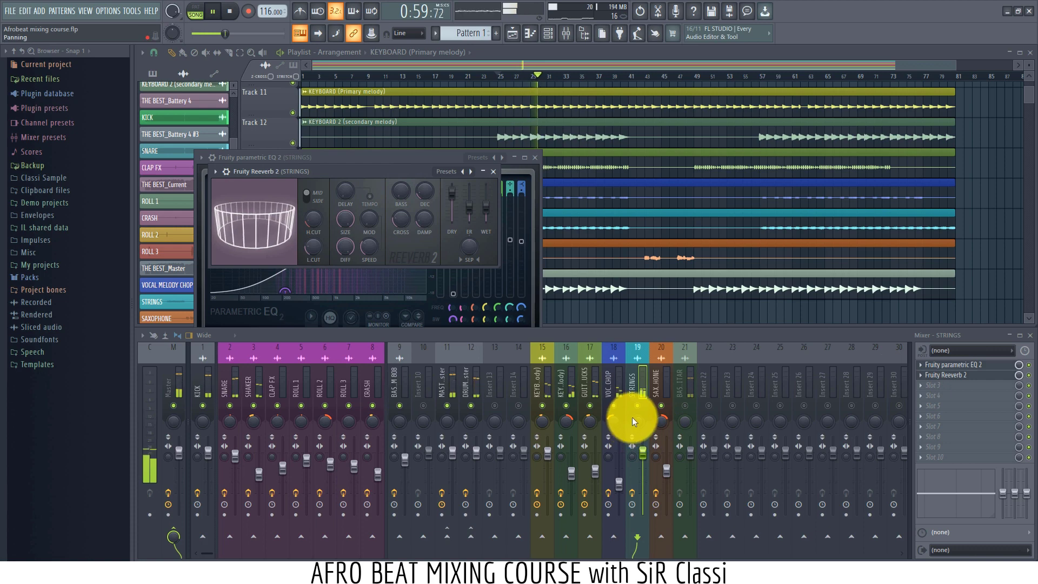
# Pan the strings channel 26% right and add Fruity Fast Dist in its third slot with a reduced mix level.
pyautogui.moveTo(638, 418); pyautogui.dragTo(637, 417)
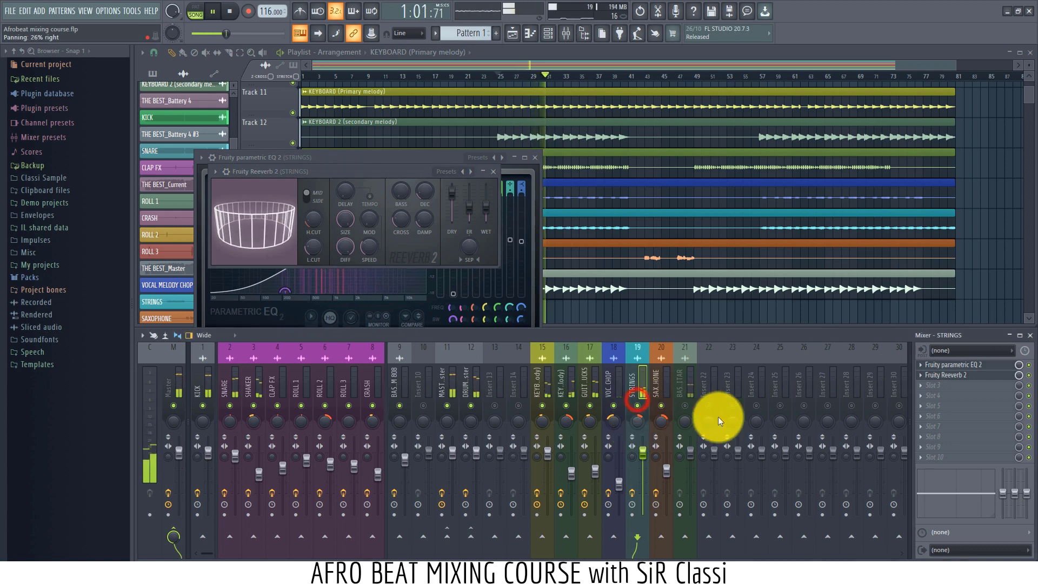
pyautogui.rightClick(939, 383)
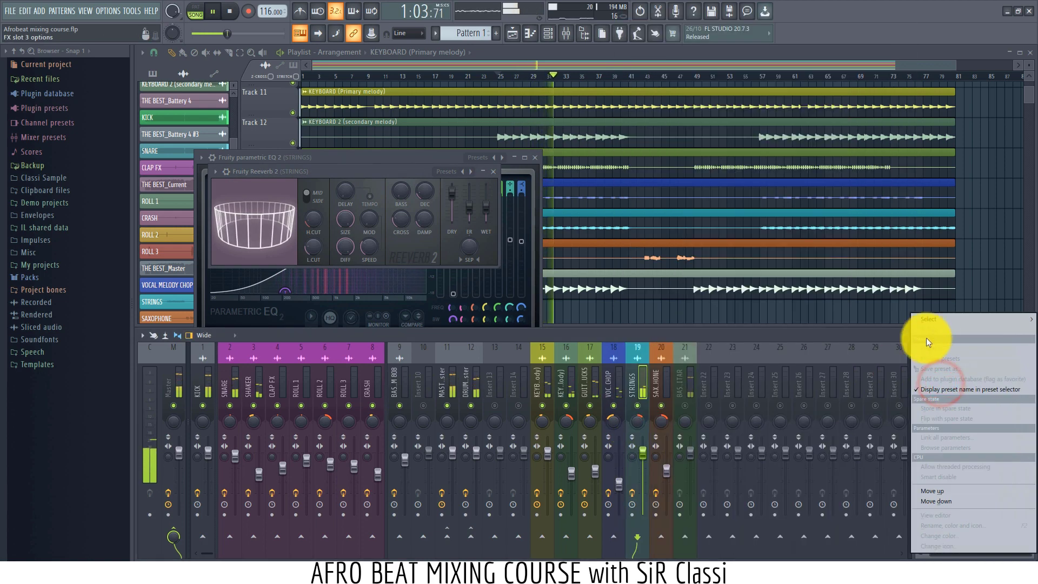
pyautogui.moveTo(937, 317)
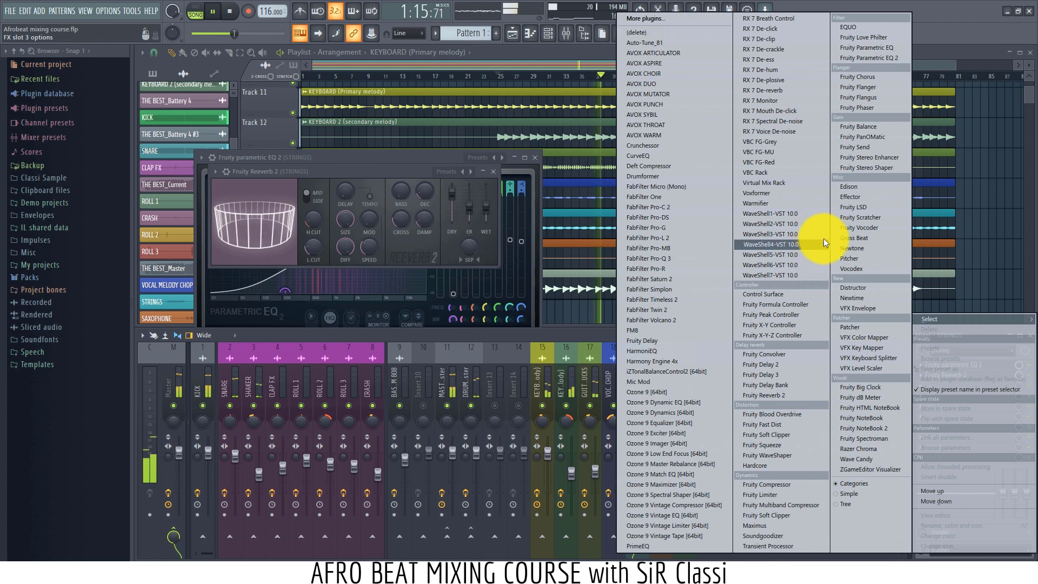
pyautogui.click(765, 426)
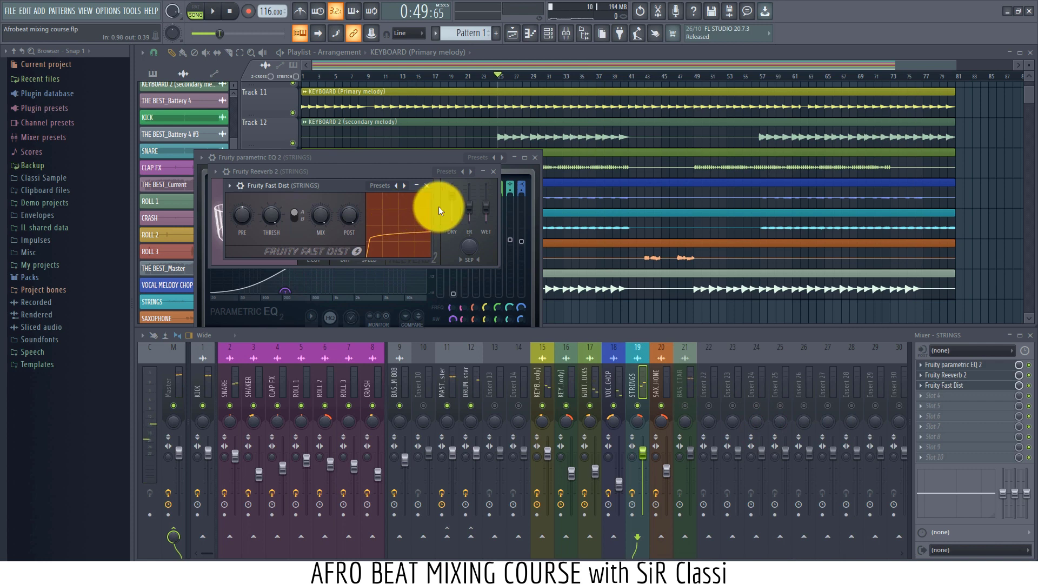
pyautogui.moveTo(325, 219); pyautogui.dragTo(320, 242)
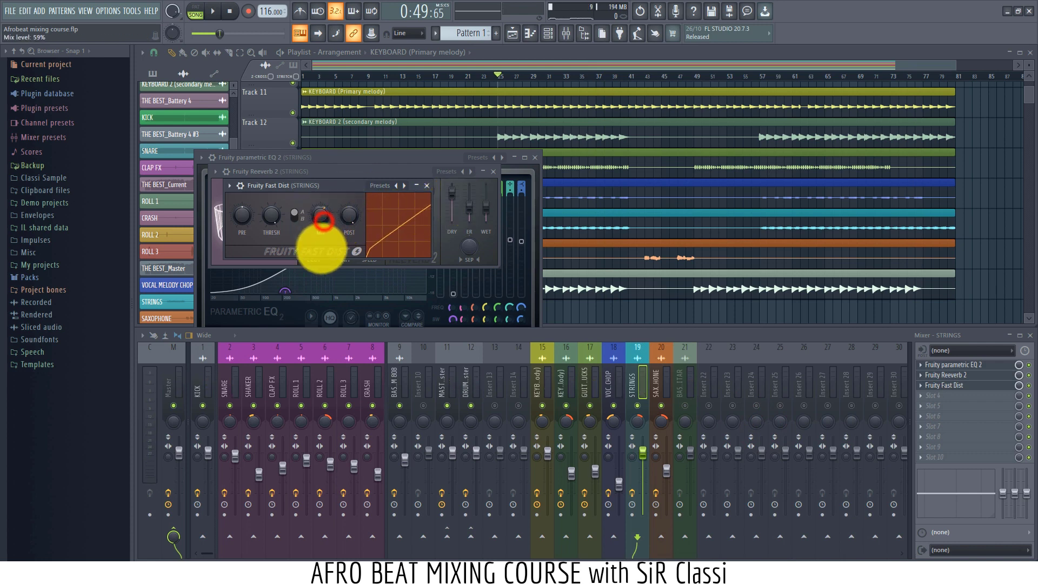
# Play the section and lower the strings channel's volume fader slightly to balance it in the mix.
pyautogui.press('space')
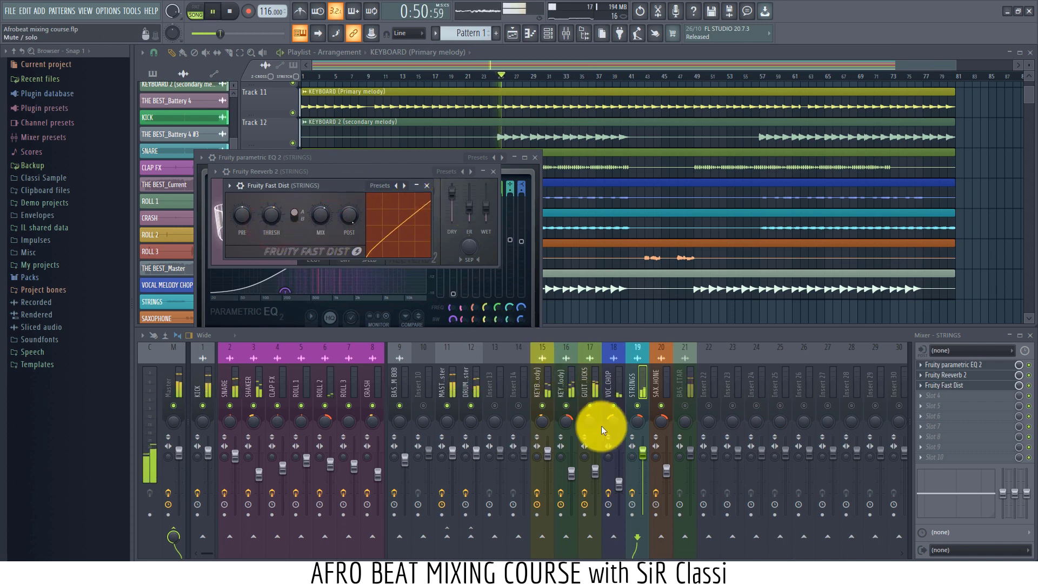
pyautogui.click(642, 454)
pyautogui.moveTo(642, 454); pyautogui.dragTo(644, 475)
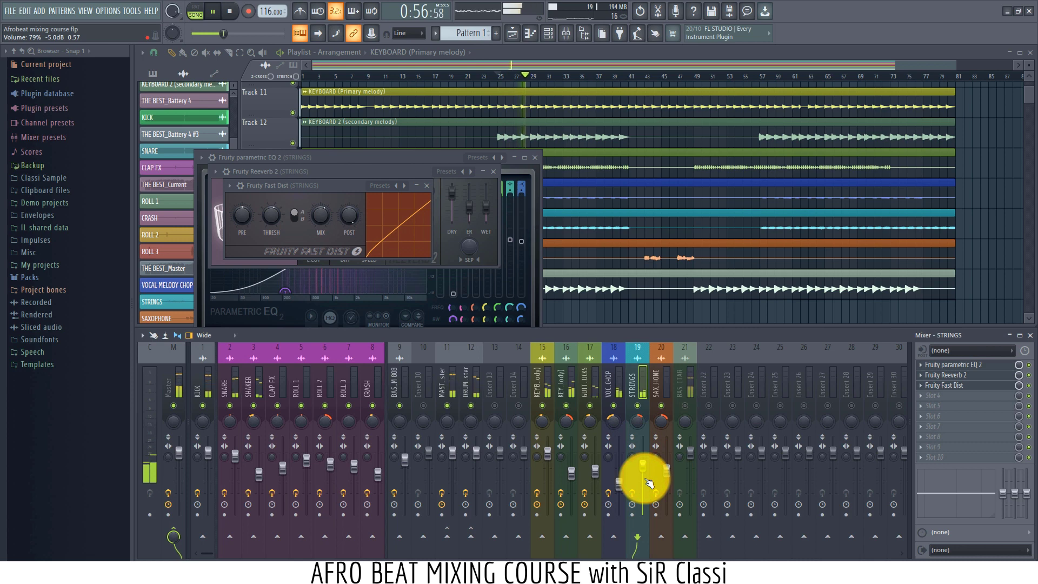
pyautogui.moveTo(645, 479); pyautogui.dragTo(651, 461)
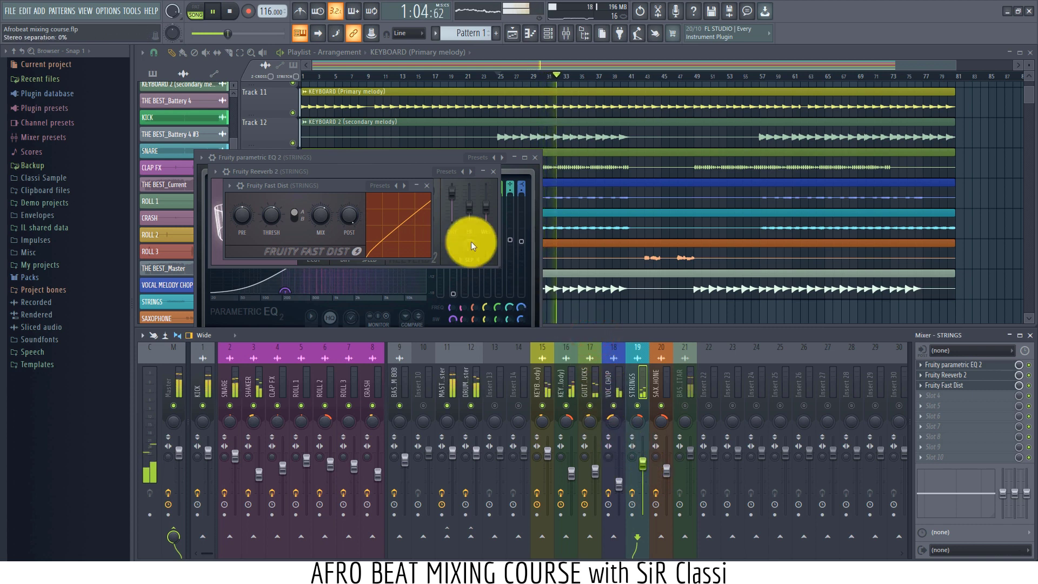
# Stop playback and close the strings channel's reverb, EQ and distortion windows.
pyautogui.press('space')
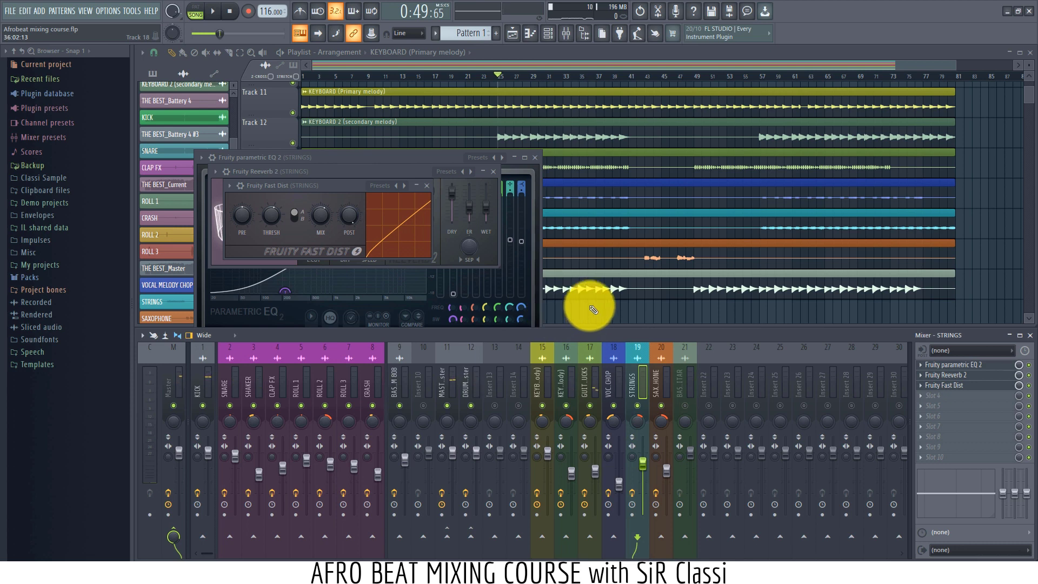
pyautogui.click(493, 172)
pyautogui.click(534, 161)
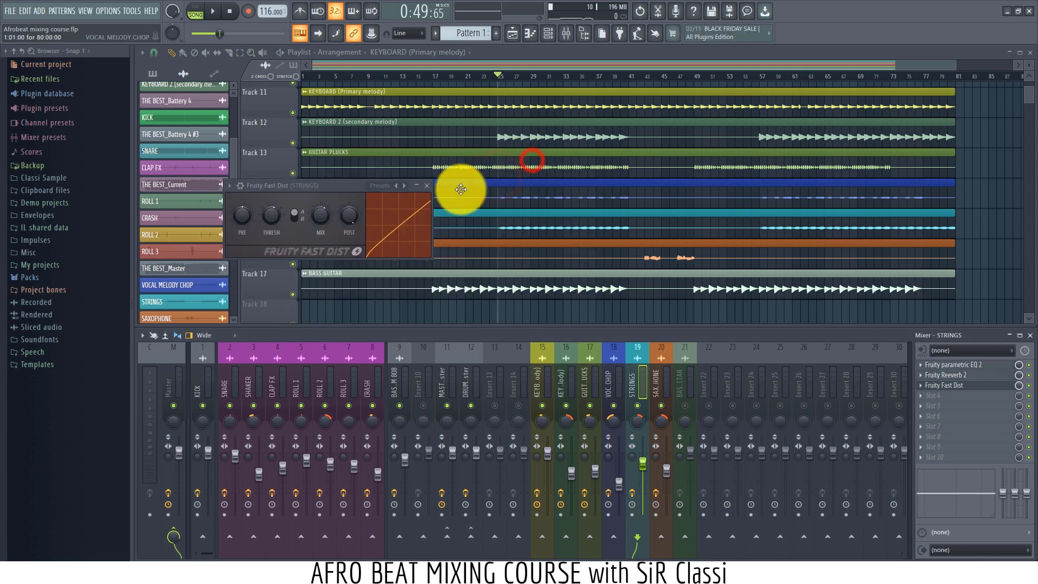
pyautogui.click(427, 186)
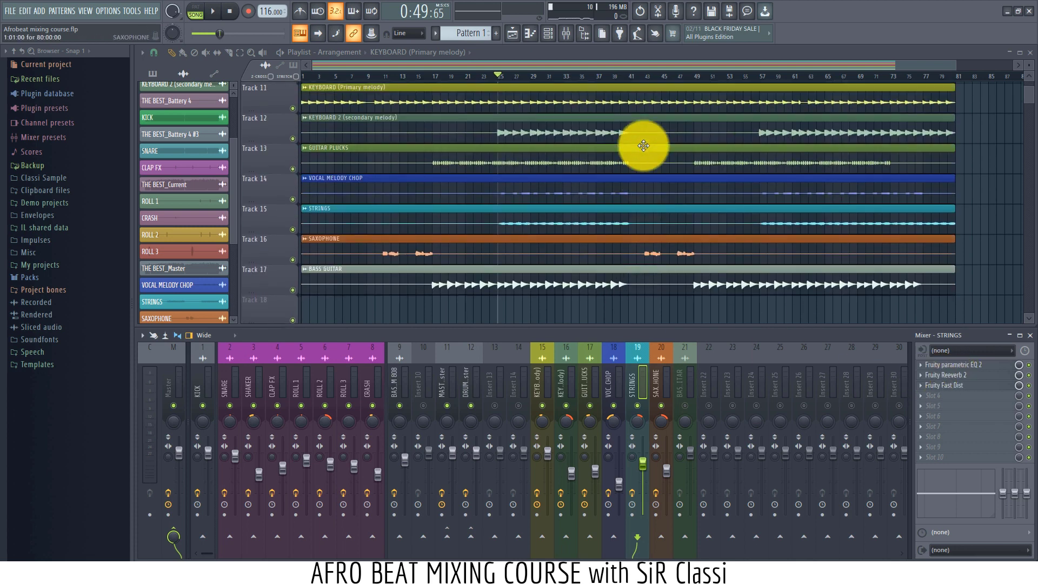
# Select the bass guitar mixer channel and reset its panning to centre.
pyautogui.scroll(-2, 608, 242)
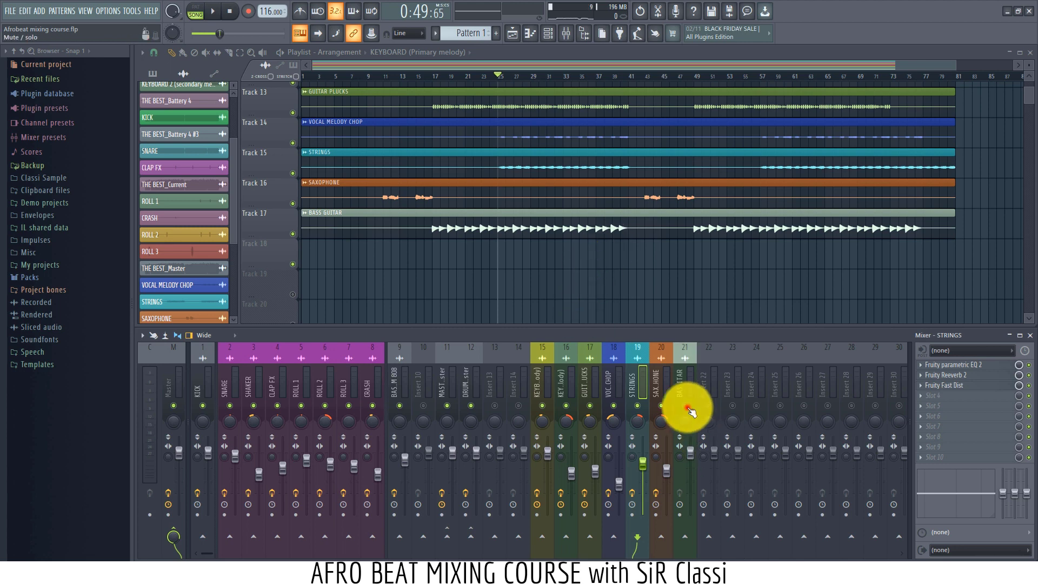
pyautogui.click(686, 385)
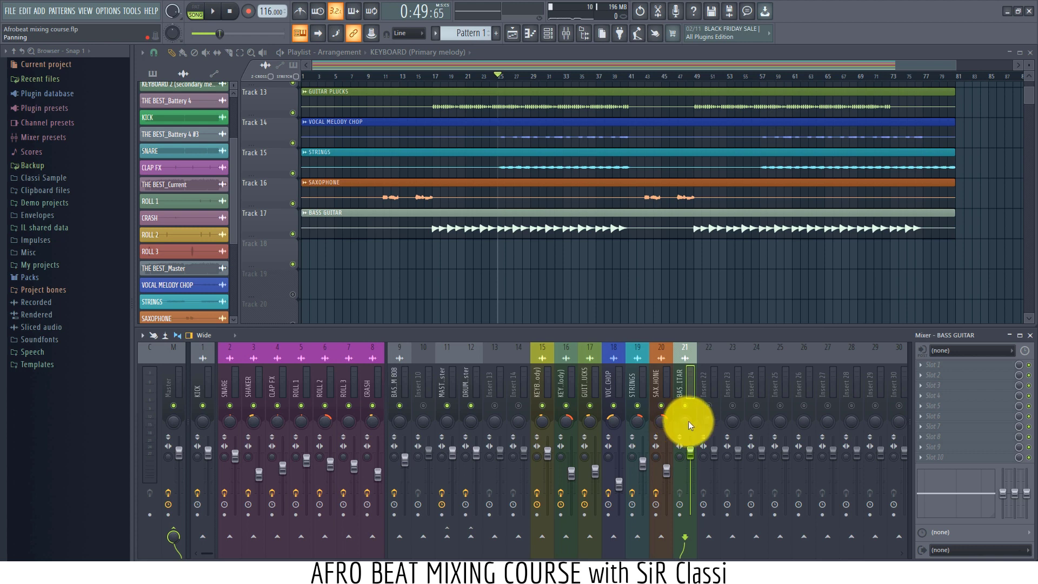
pyautogui.moveTo(688, 420); pyautogui.dragTo(685, 354)
pyautogui.rightClick(686, 355)
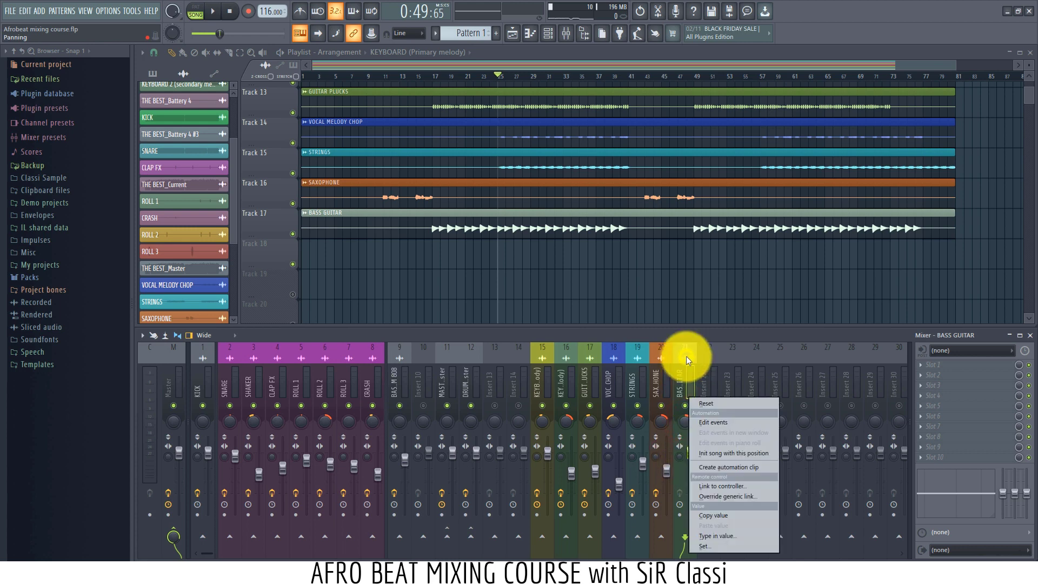
pyautogui.click(690, 401)
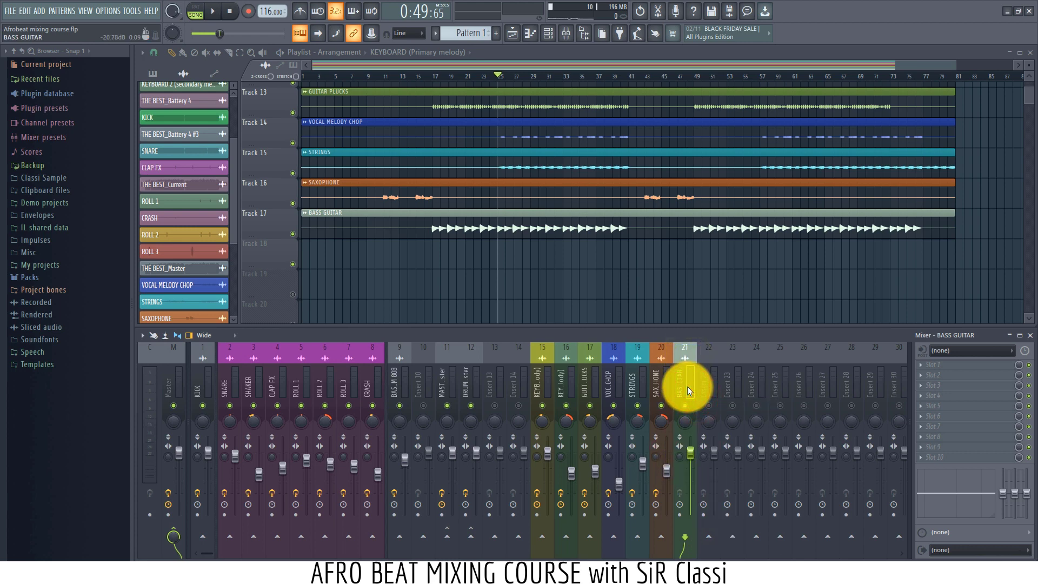
# Insert Fruity Parametric EQ 2 in the bass guitar's first slot and move its window over the middle of the playlist.
pyautogui.click(939, 365)
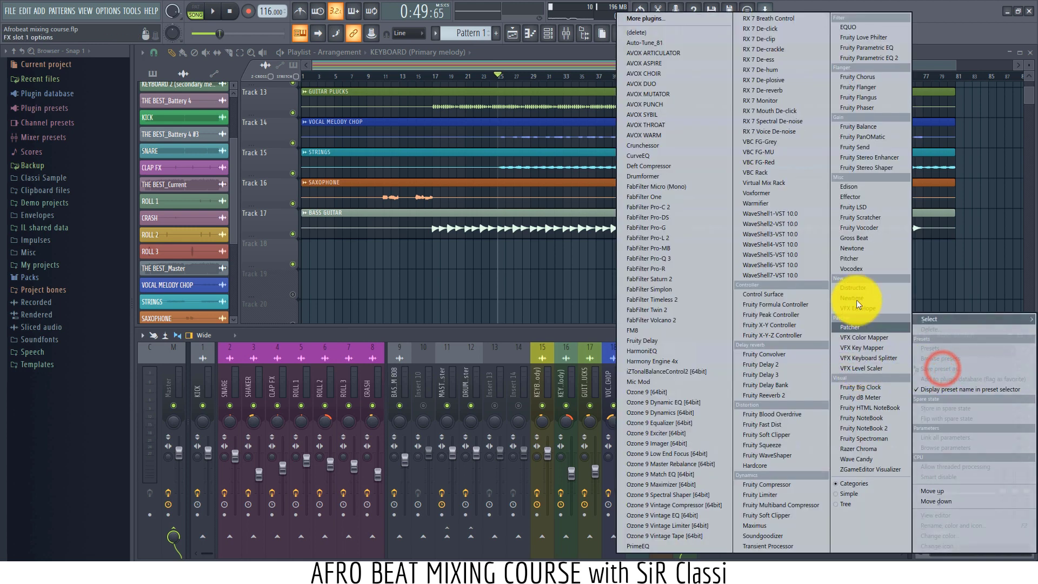
pyautogui.click(871, 60)
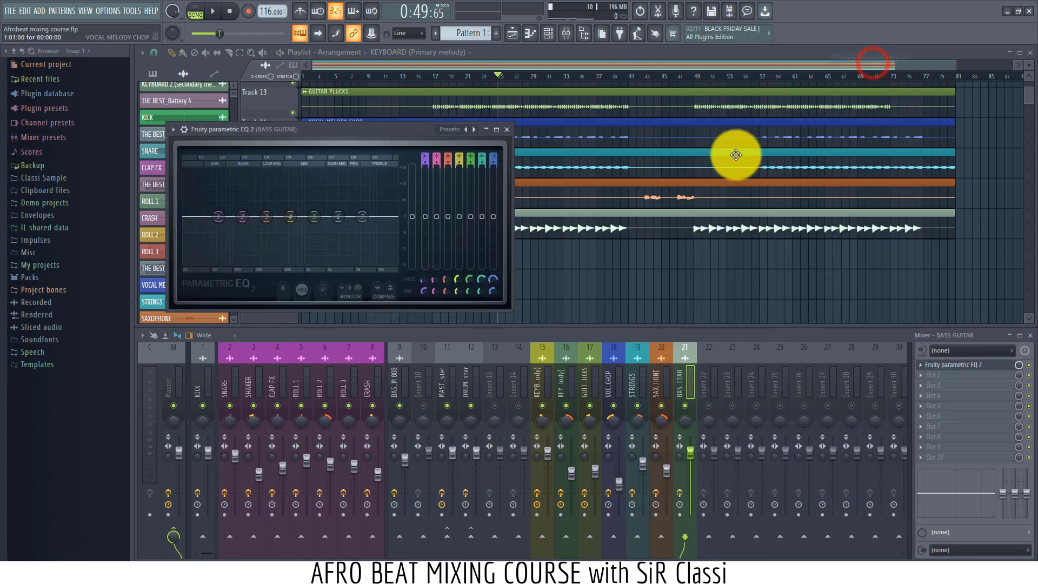
pyautogui.moveTo(385, 125); pyautogui.dragTo(650, 133)
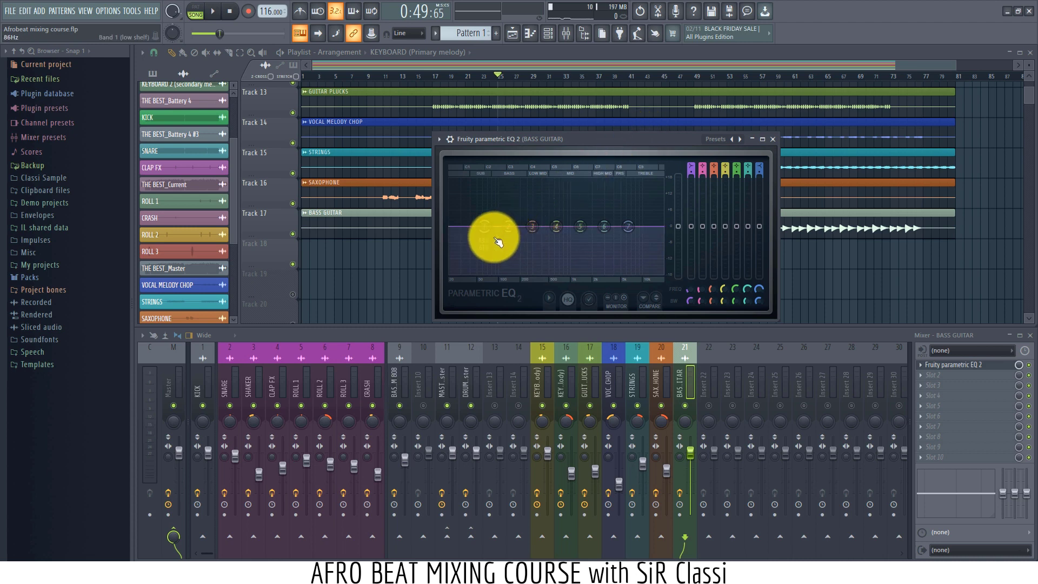
# Play the section and shape the bass guitar EQ by cutting the lowest frequencies with band 1 and the highs with band 7.
pyautogui.moveTo(498, 242)
pyautogui.mouseDown()
pyautogui.moveTo(507, 229)
pyautogui.moveTo(498, 247)
pyautogui.mouseUp()
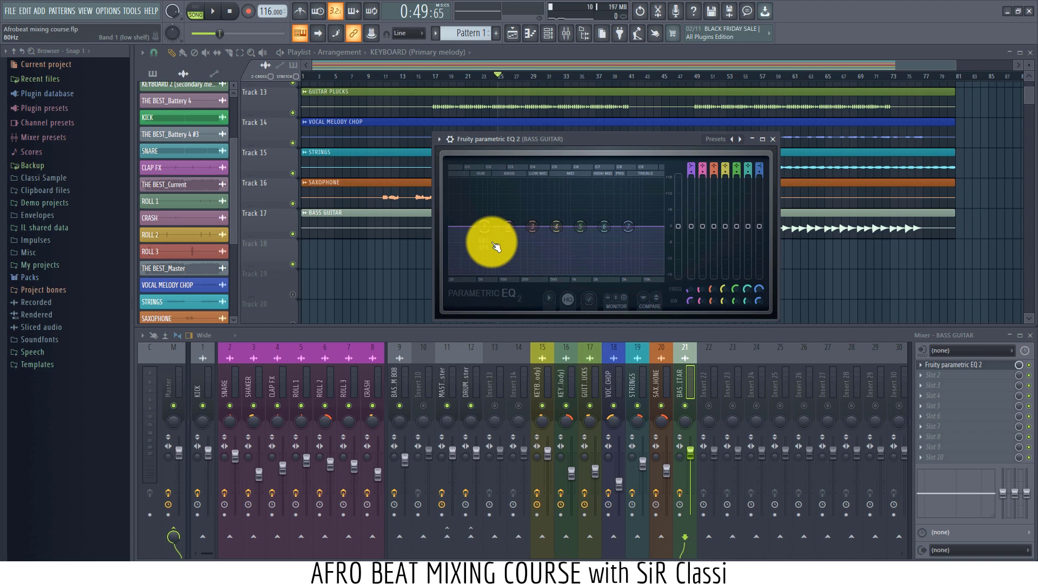
pyautogui.press('space')
pyautogui.moveTo(480, 228); pyautogui.dragTo(421, 405)
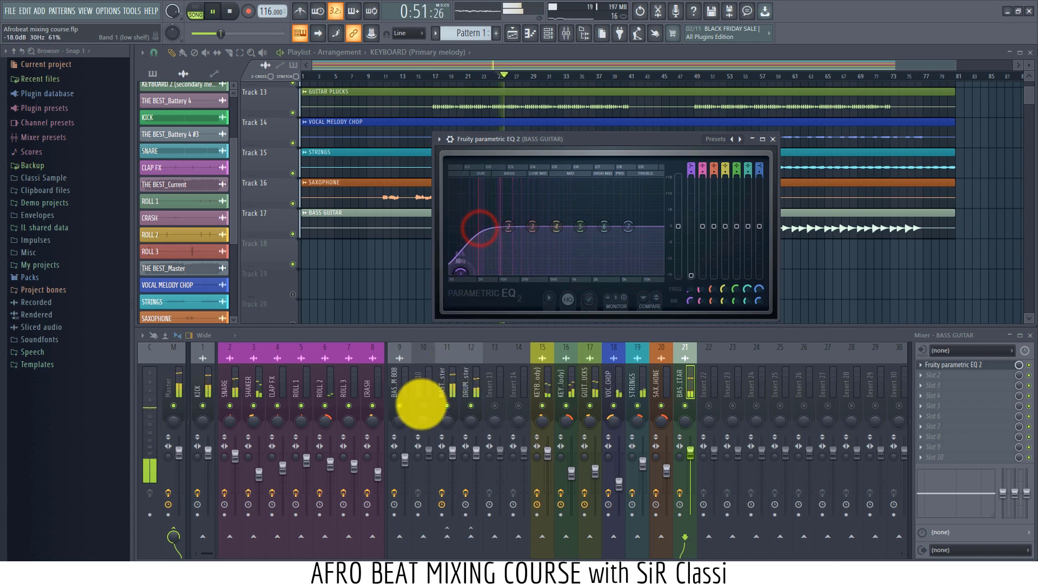
pyautogui.moveTo(461, 277); pyautogui.dragTo(484, 296)
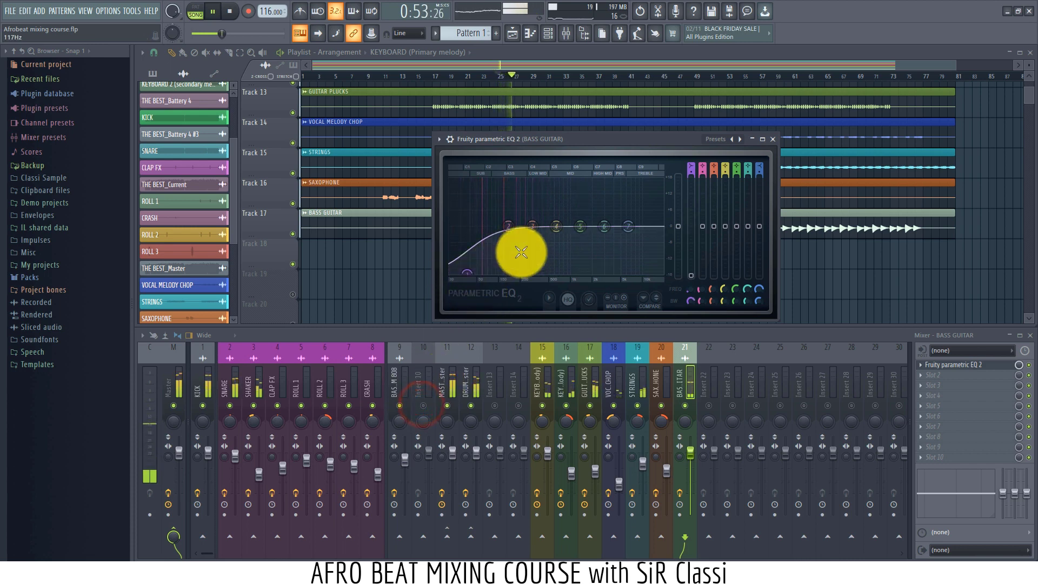
pyautogui.moveTo(635, 240)
pyautogui.mouseDown()
pyautogui.moveTo(571, 373)
pyautogui.moveTo(463, 441)
pyautogui.moveTo(481, 435)
pyautogui.moveTo(570, 267)
pyautogui.moveTo(609, 290)
pyautogui.moveTo(587, 268)
pyautogui.moveTo(597, 196)
pyautogui.moveTo(556, 259)
pyautogui.moveTo(593, 269)
pyautogui.moveTo(614, 252)
pyautogui.moveTo(567, 272)
pyautogui.mouseUp()
pyautogui.press('space')
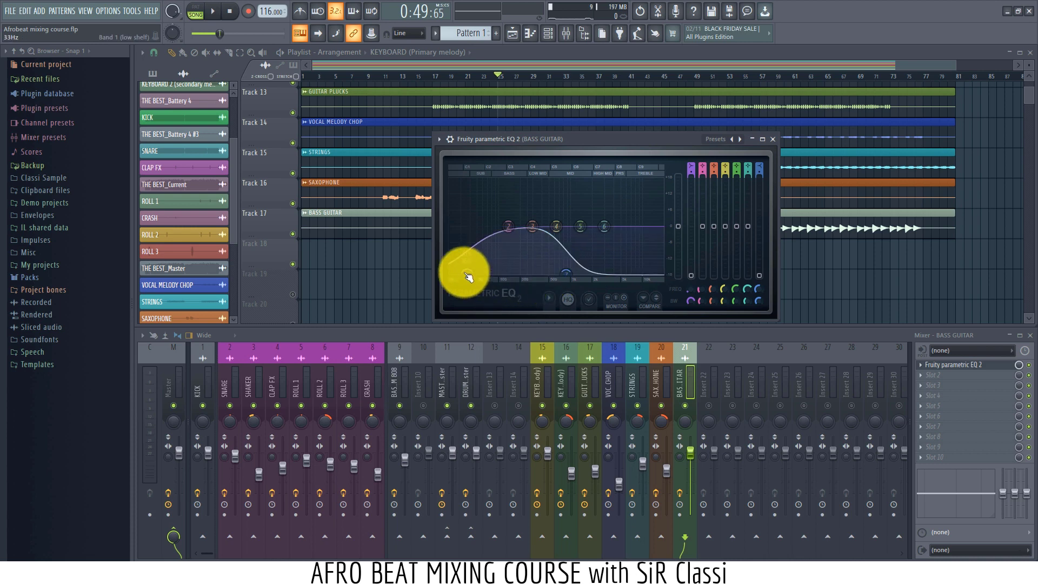
pyautogui.moveTo(468, 278)
pyautogui.mouseDown()
pyautogui.moveTo(455, 248)
pyautogui.moveTo(470, 274)
pyautogui.mouseUp()
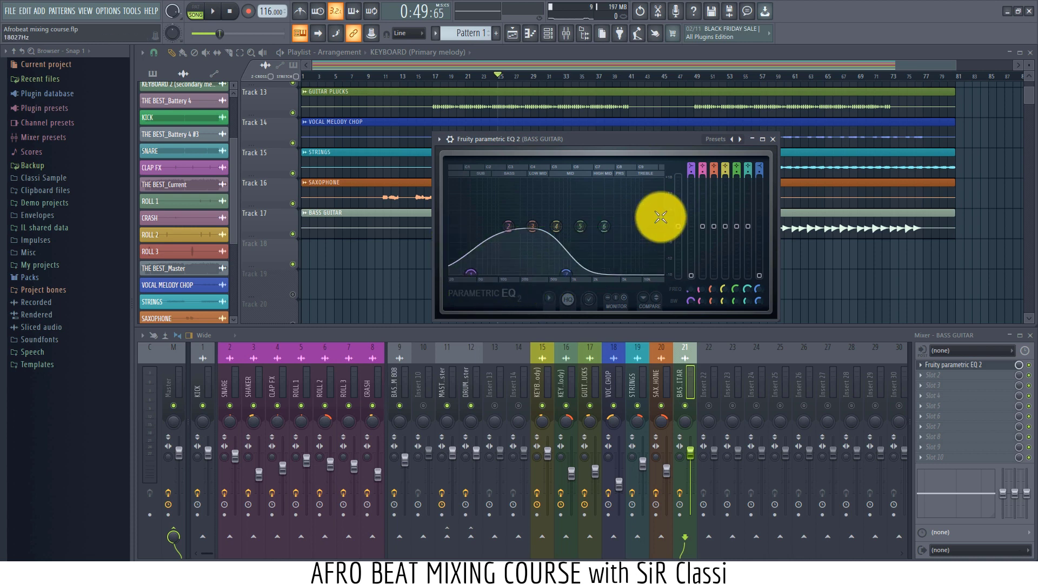
# Insert Fruity Compressor in the second effect slot of the bass guitar channel.
pyautogui.click(940, 374)
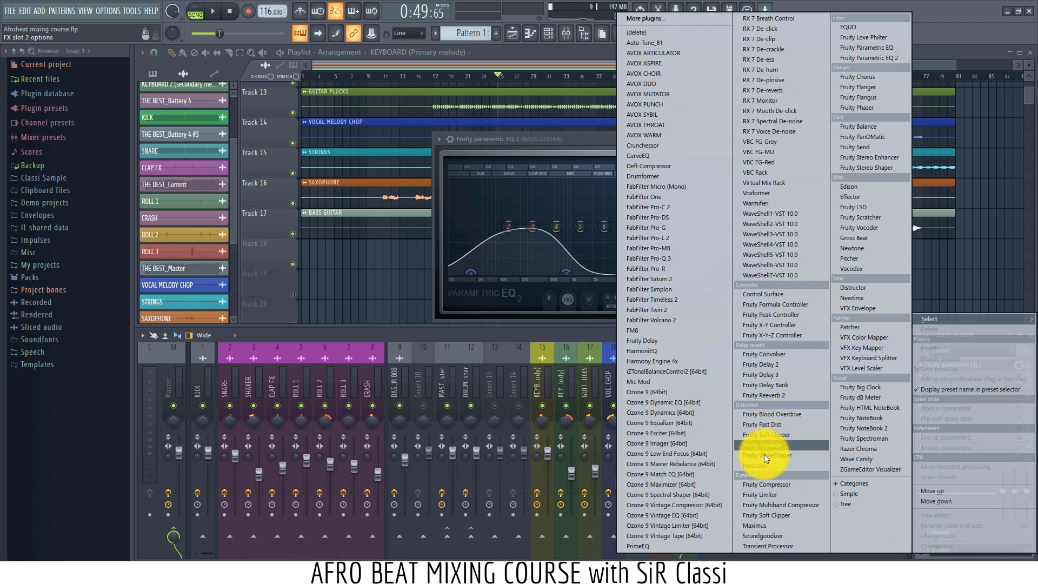
pyautogui.click(765, 486)
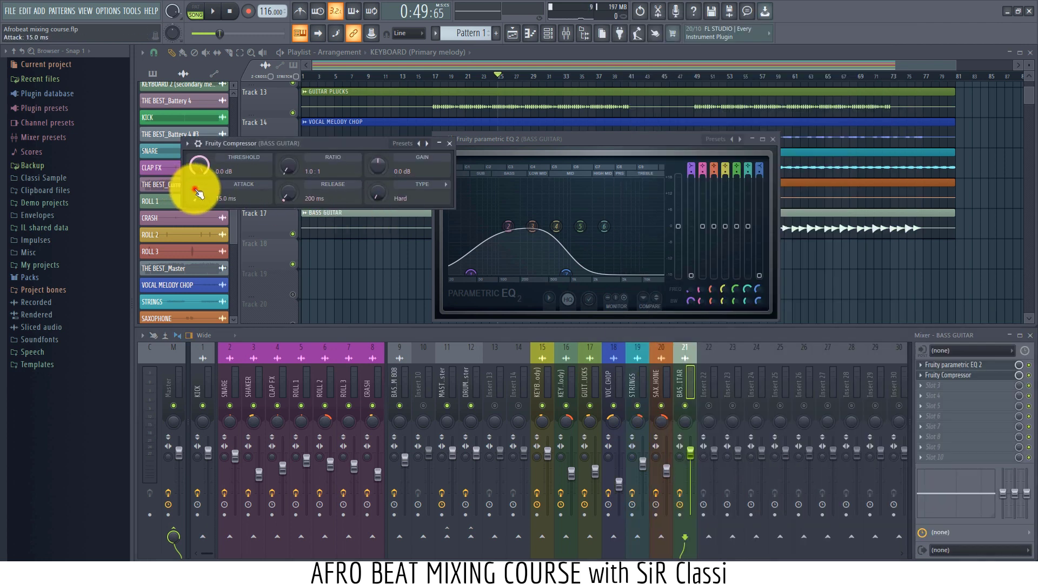
# Play the section and set the bass guitar compressor to -10.9 dB threshold, 2.2:1 ratio, 22.5 ms attack and 625 ms release.
pyautogui.moveTo(196, 190)
pyautogui.mouseDown()
pyautogui.moveTo(199, 165)
pyautogui.moveTo(193, 193)
pyautogui.mouseUp()
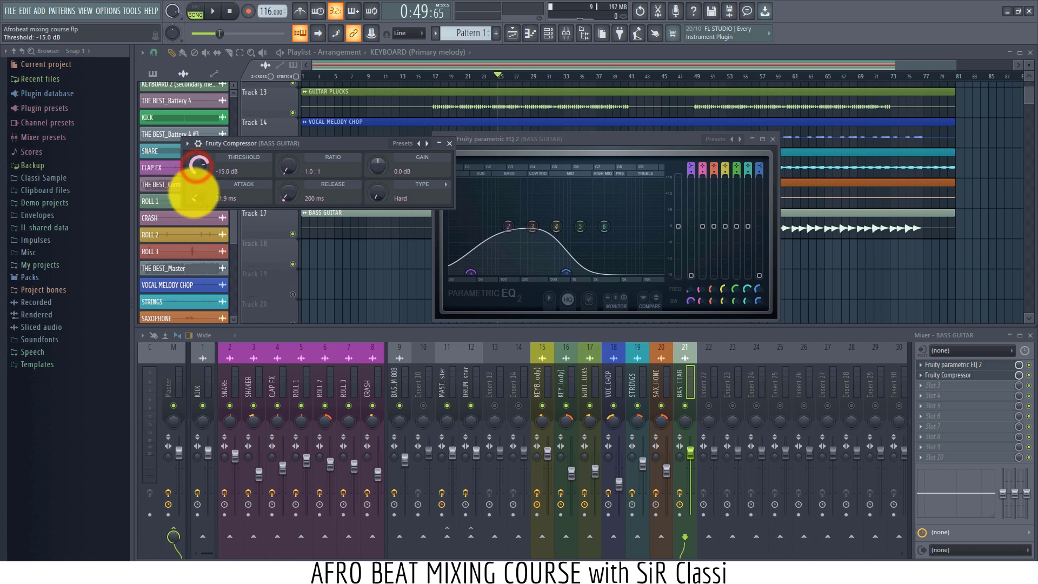
pyautogui.moveTo(284, 164); pyautogui.dragTo(285, 185)
pyautogui.press('space')
pyautogui.moveTo(192, 160); pyautogui.dragTo(192, 157)
pyautogui.press('space')
pyautogui.press('space')
pyautogui.moveTo(198, 196); pyautogui.dragTo(211, 187)
pyautogui.press('space')
pyautogui.press('space')
pyautogui.moveTo(283, 172)
pyautogui.mouseDown()
pyautogui.moveTo(281, 184)
pyautogui.moveTo(291, 158)
pyautogui.mouseUp()
pyautogui.press('space')
pyautogui.press('space')
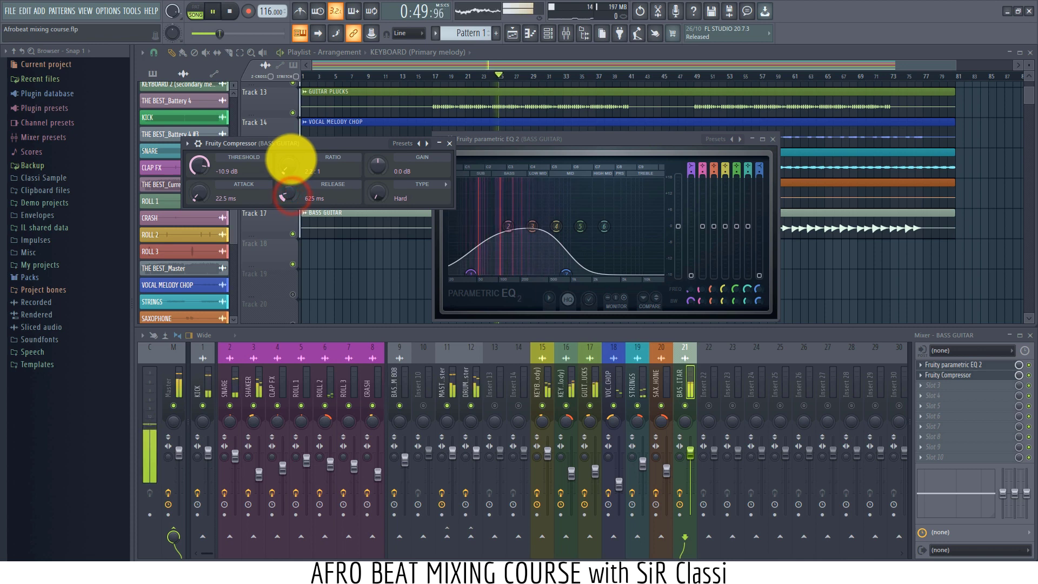
# Compare the bass guitar with the compressor bypassed and set its threshold to -13.1 dB.
pyautogui.click(198, 144)
pyautogui.click(424, 160)
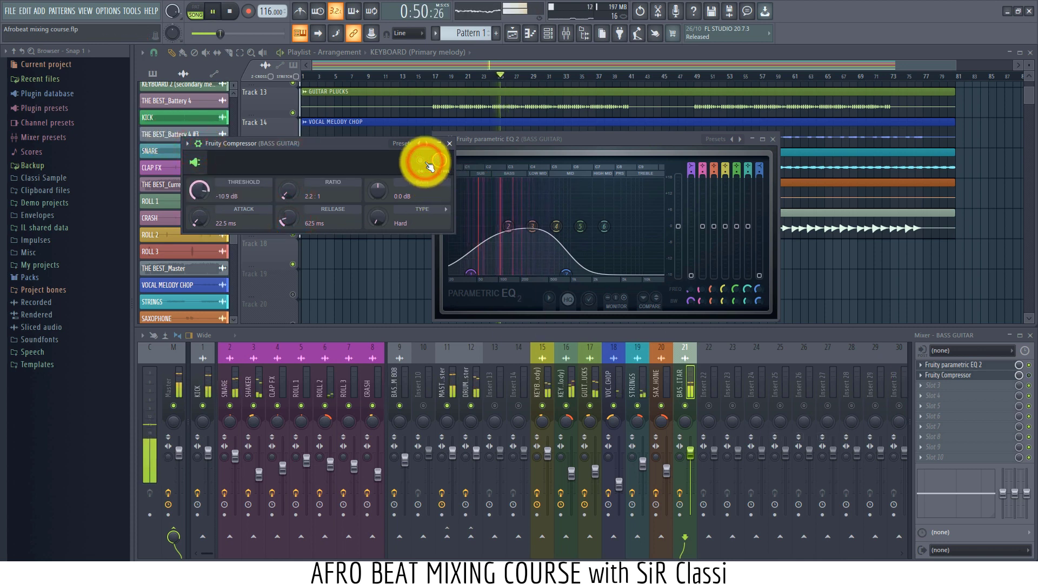
pyautogui.moveTo(199, 189); pyautogui.dragTo(216, 204)
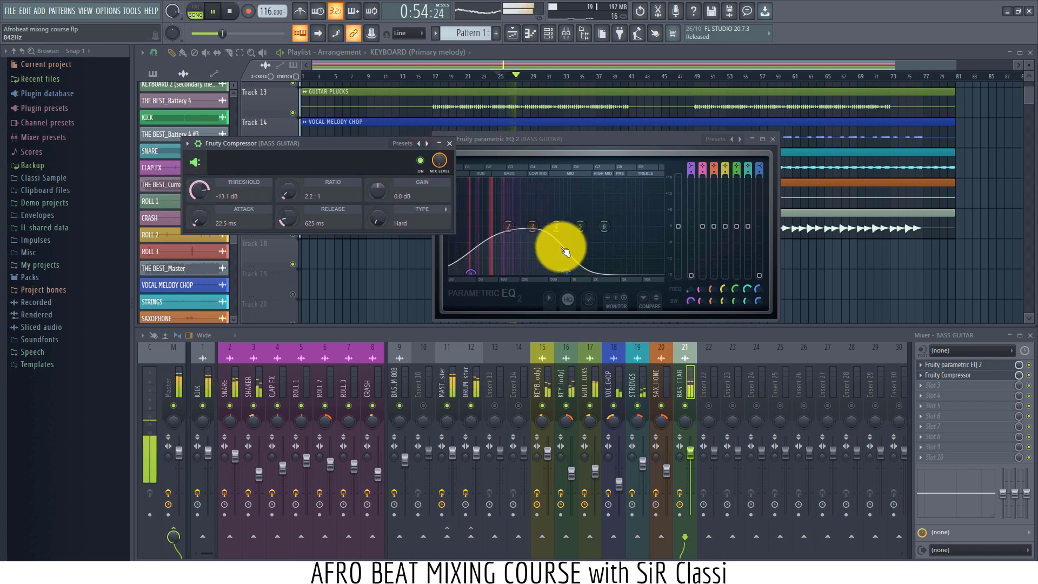
# Move EQ band 1 to a lower frequency and add a small low-mid boost with band 3 on the bass guitar.
pyautogui.moveTo(485, 263); pyautogui.dragTo(464, 248)
pyautogui.press('space')
pyautogui.press('space')
pyautogui.moveTo(523, 232); pyautogui.dragTo(544, 210)
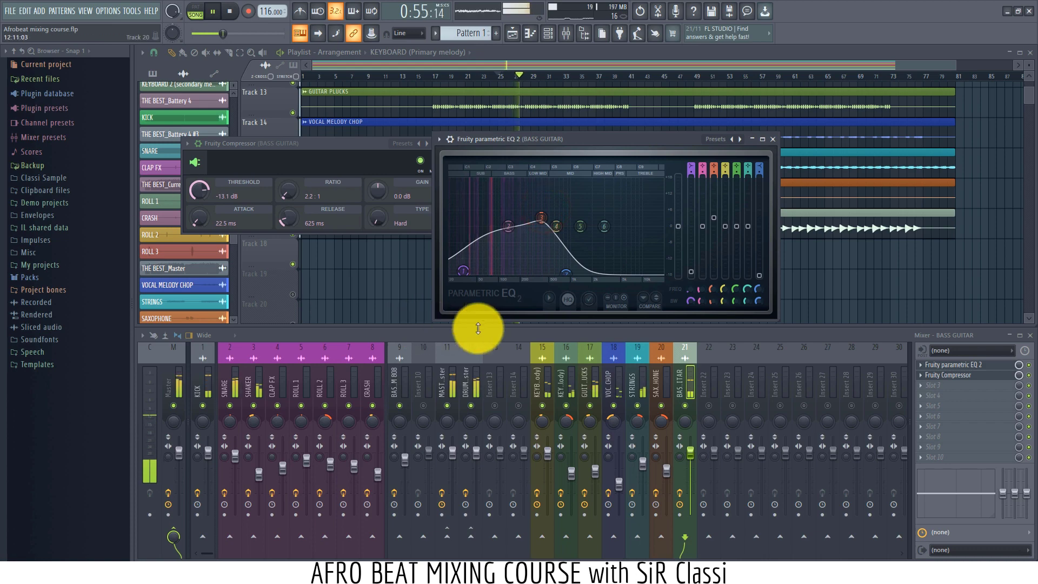
# Insert Fruity Fast Dist in the third effect slot of the bass guitar channel.
pyautogui.click(934, 385)
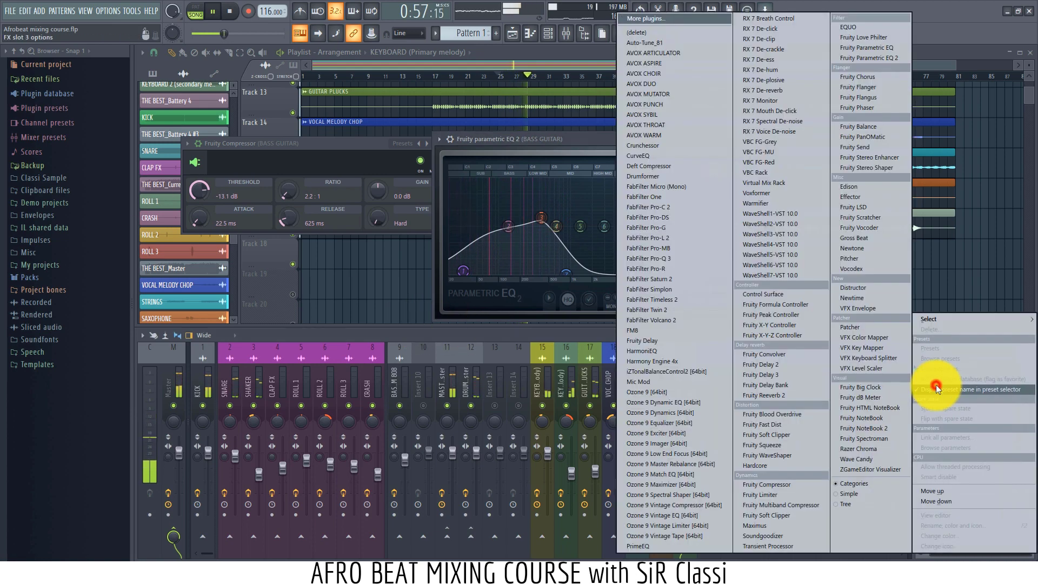
pyautogui.moveTo(926, 320)
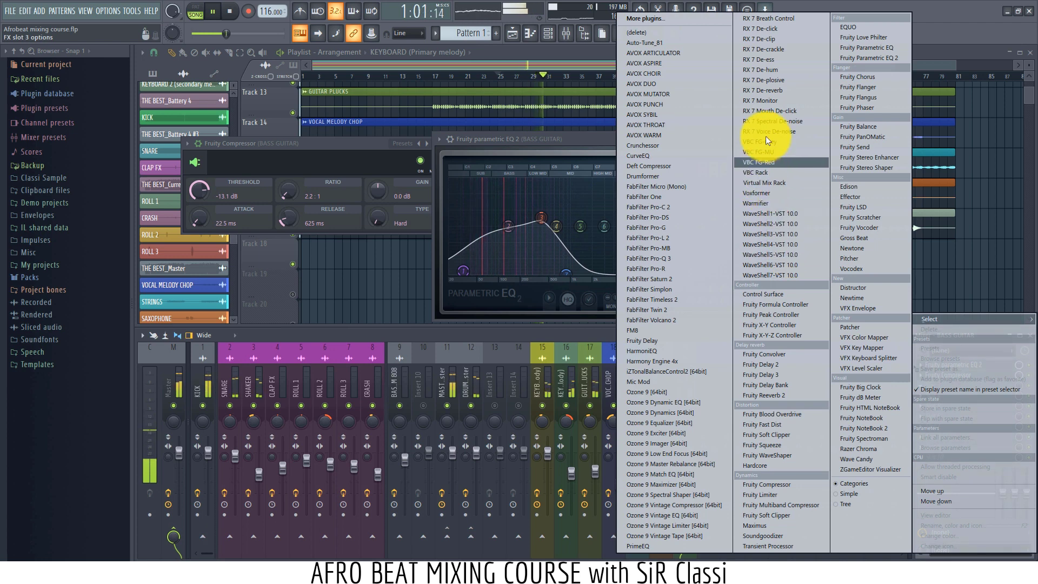
pyautogui.click(773, 424)
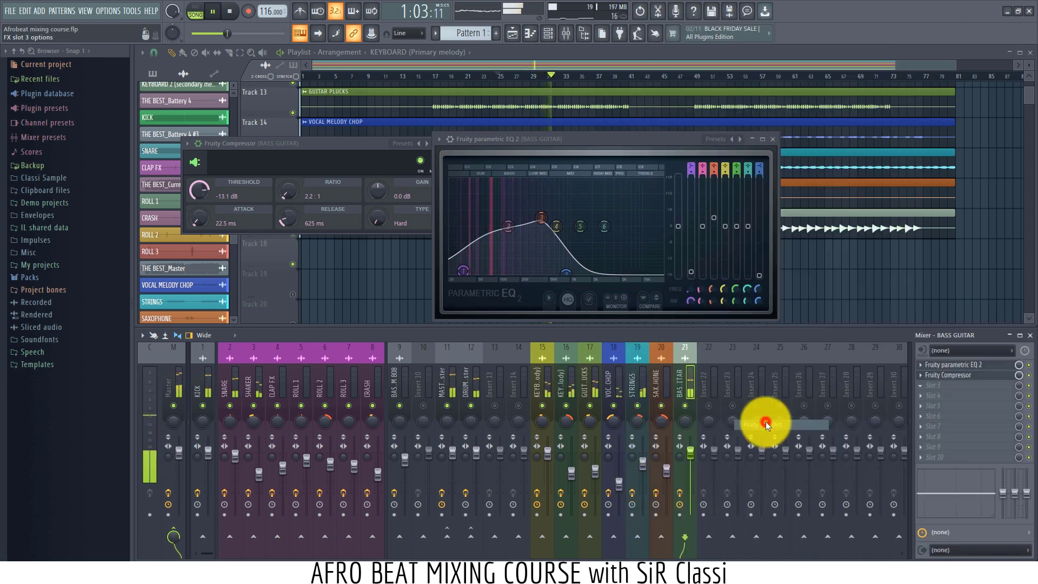
# Lower the mix and threshold of Fruity Fast Dist, and turn the bass guitar channel's fader down slightly while listening.
pyautogui.moveTo(289, 189); pyautogui.dragTo(289, 213)
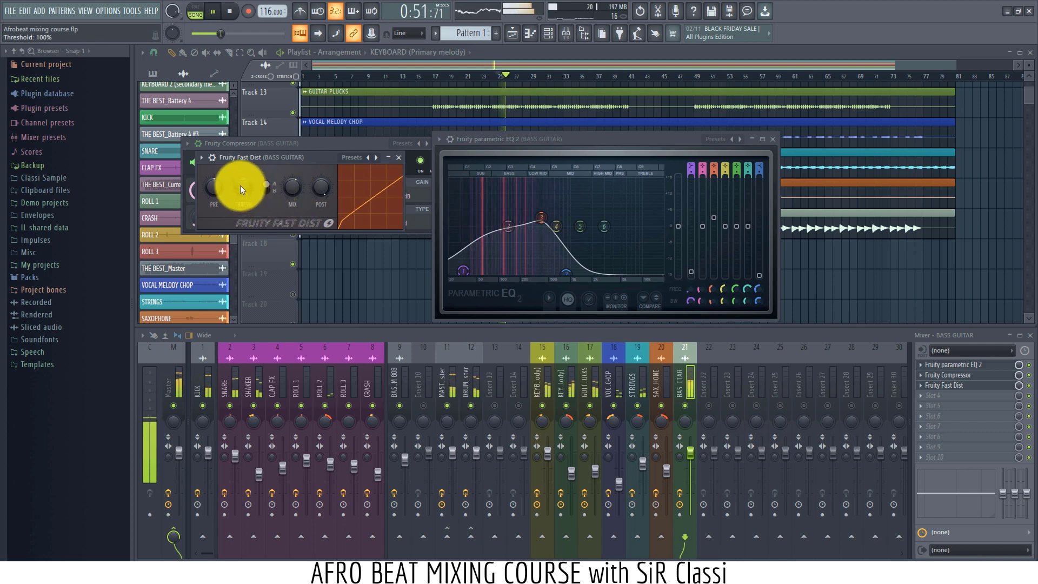
pyautogui.moveTo(240, 185); pyautogui.dragTo(240, 195)
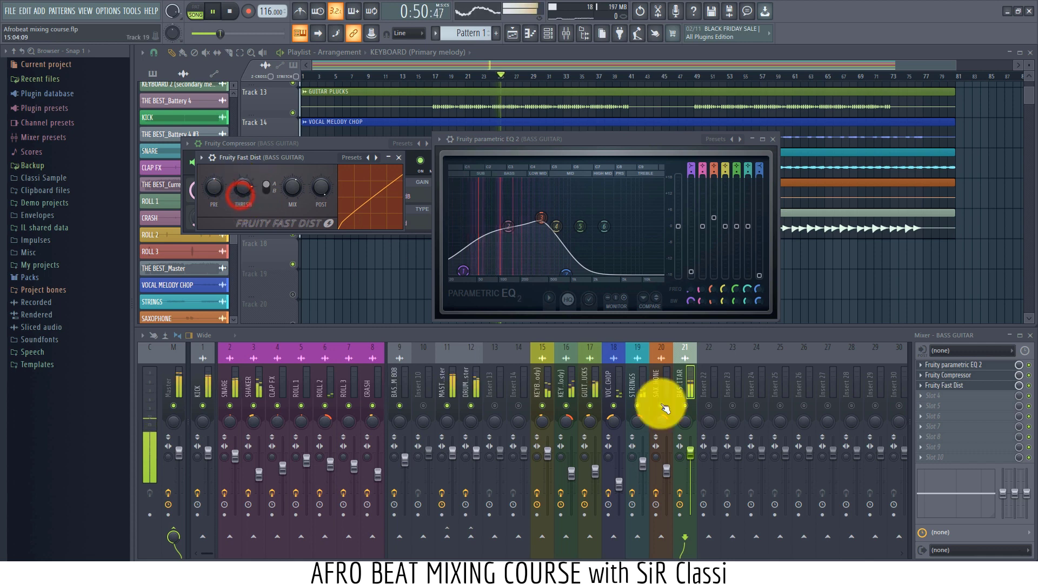
pyautogui.moveTo(687, 454); pyautogui.dragTo(690, 461)
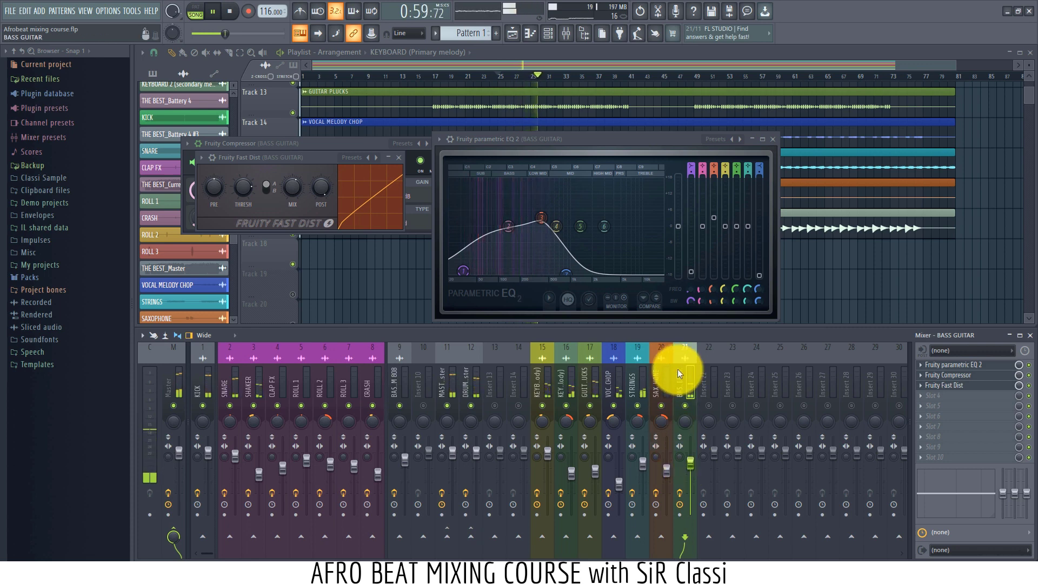
pyautogui.press('space')
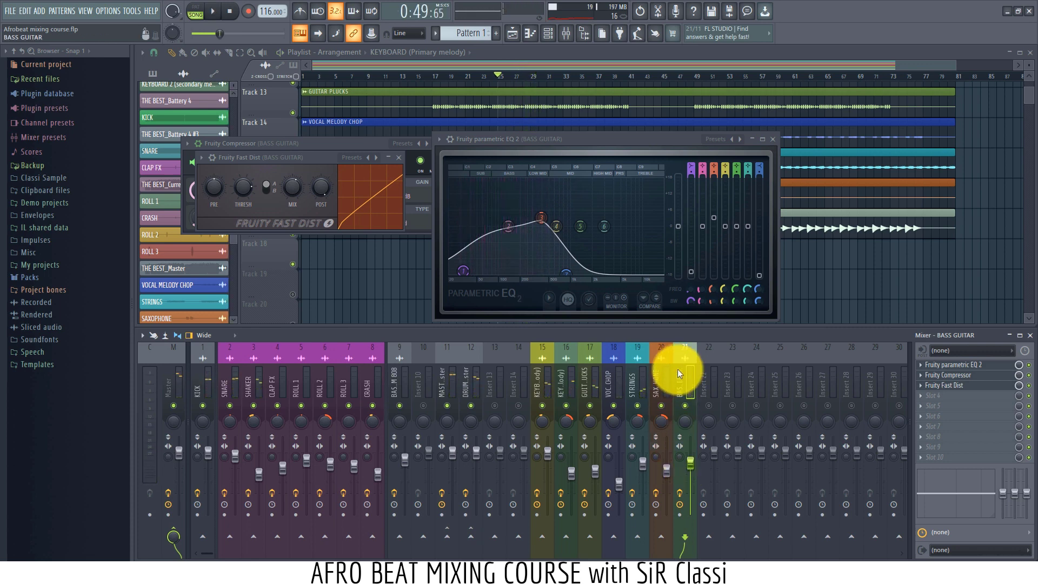
# Bring the bass guitar's EQ forward and fine-tune the frequency of the band 3 boost.
pyautogui.click(960, 366)
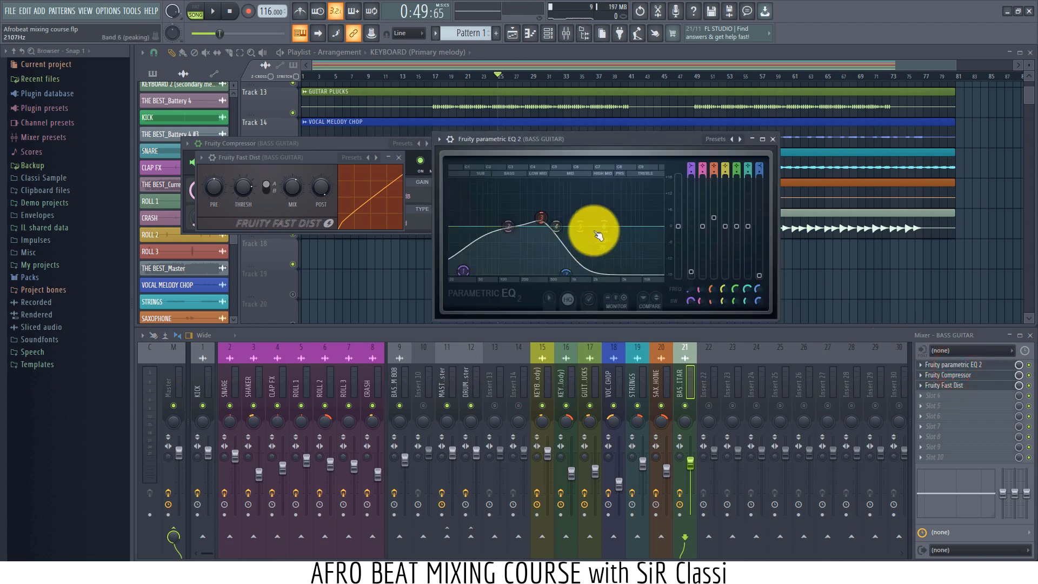
pyautogui.click(548, 223)
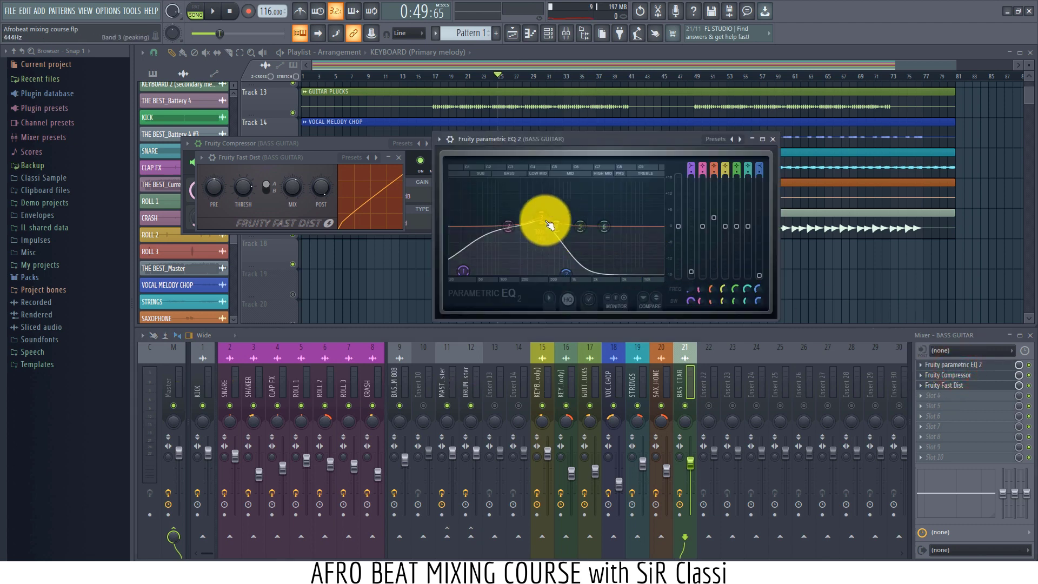
pyautogui.moveTo(549, 224); pyautogui.dragTo(547, 222)
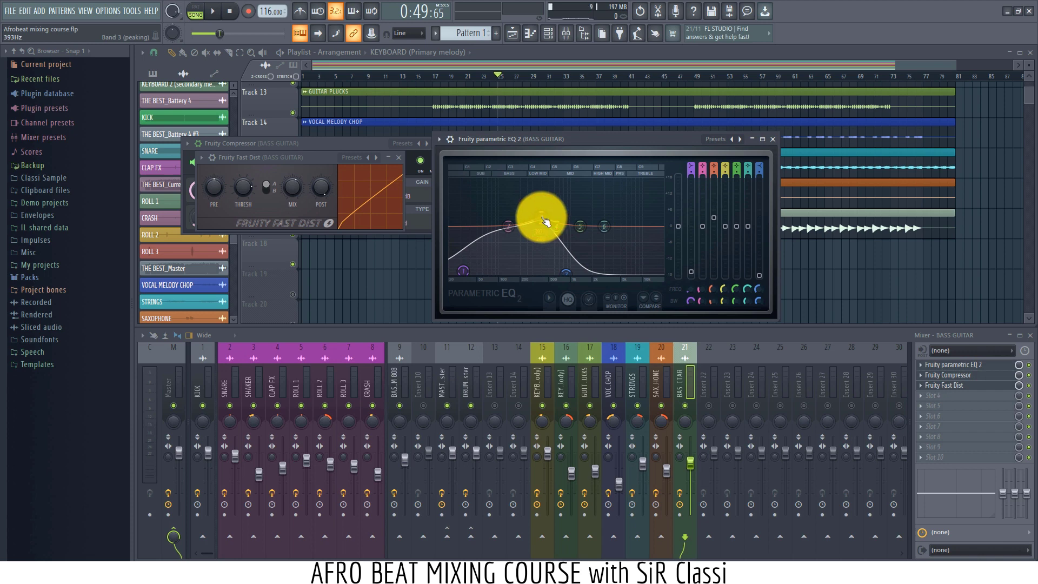
pyautogui.moveTo(546, 222); pyautogui.dragTo(540, 216)
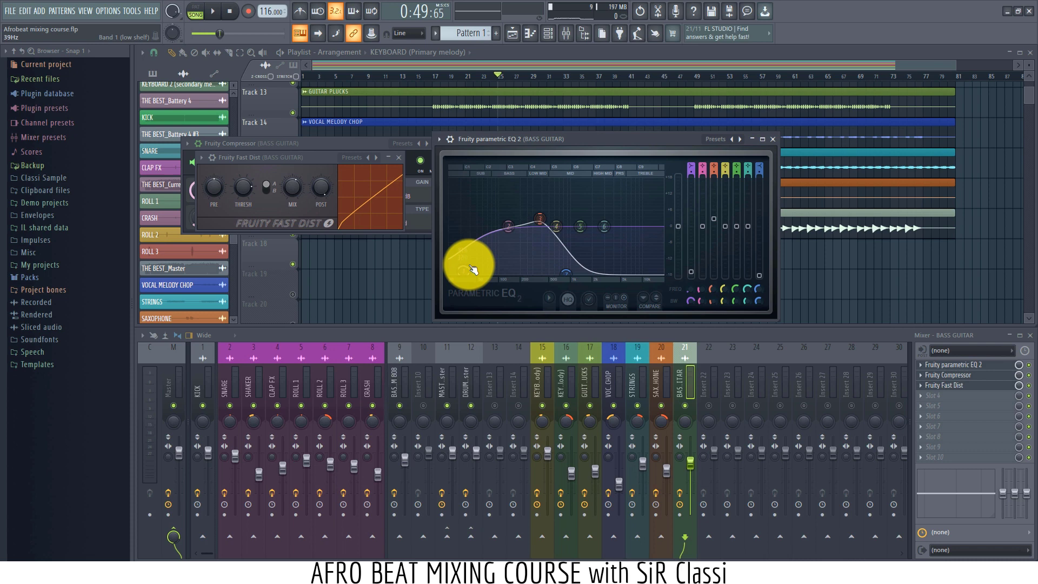
# Bring Fruity Fast Dist forward and move its window over the EQ so the compressor settings are uncovered.
pyautogui.click(958, 386)
pyautogui.click(958, 385)
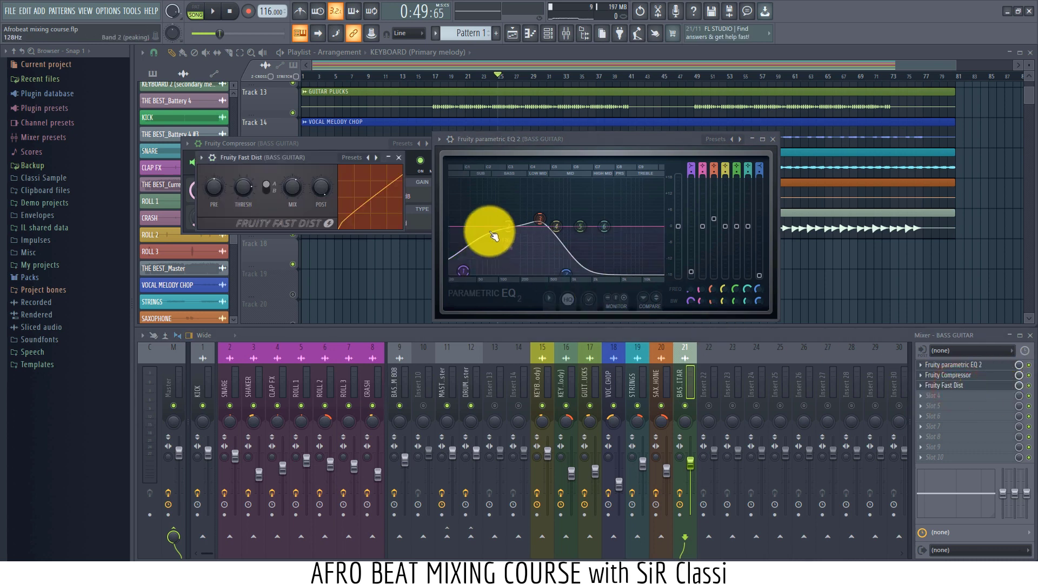
pyautogui.moveTo(300, 157); pyautogui.dragTo(300, 157)
pyautogui.moveTo(558, 216); pyautogui.dragTo(561, 210)
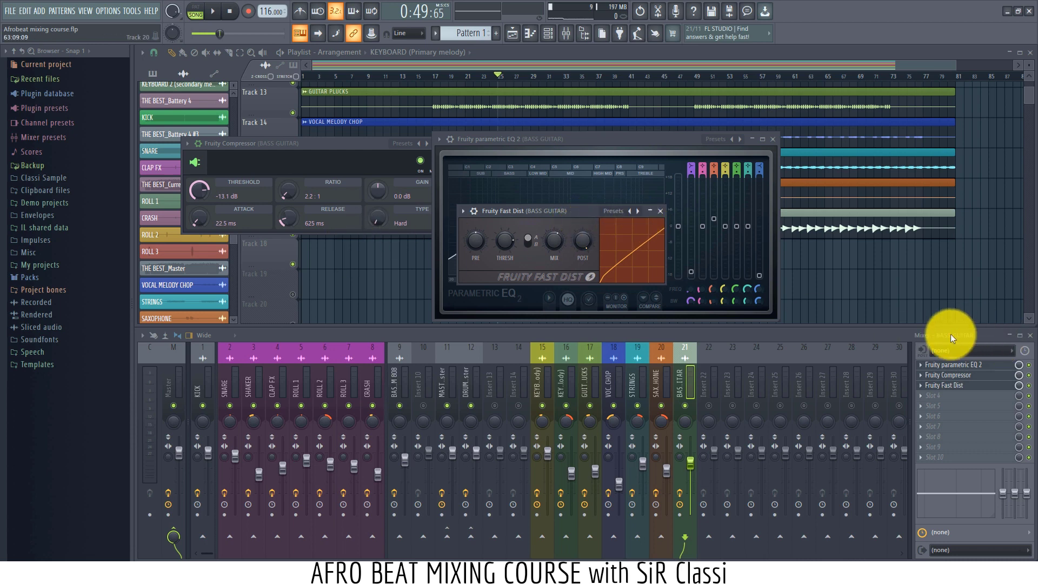
# Play the section with the finished bass guitar chain and close its EQ, distortion and compressor windows.
pyautogui.press('space')
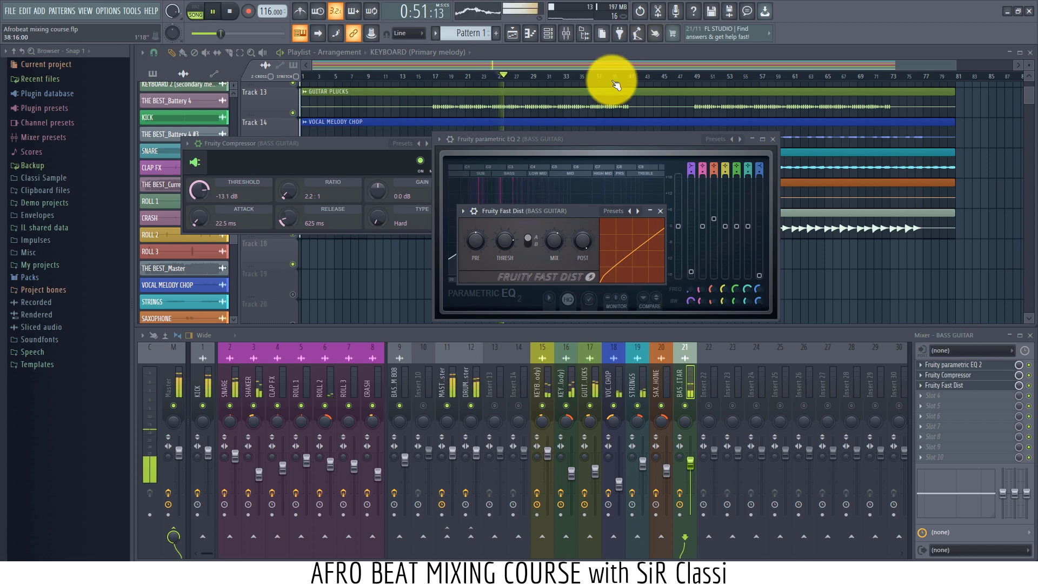
pyautogui.click(773, 139)
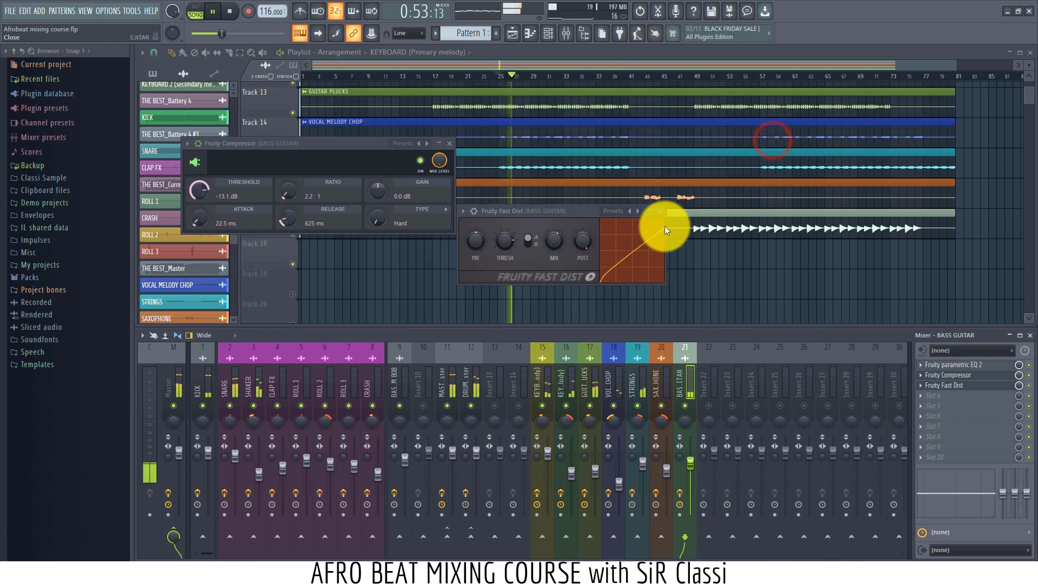
pyautogui.click(660, 211)
pyautogui.click(449, 144)
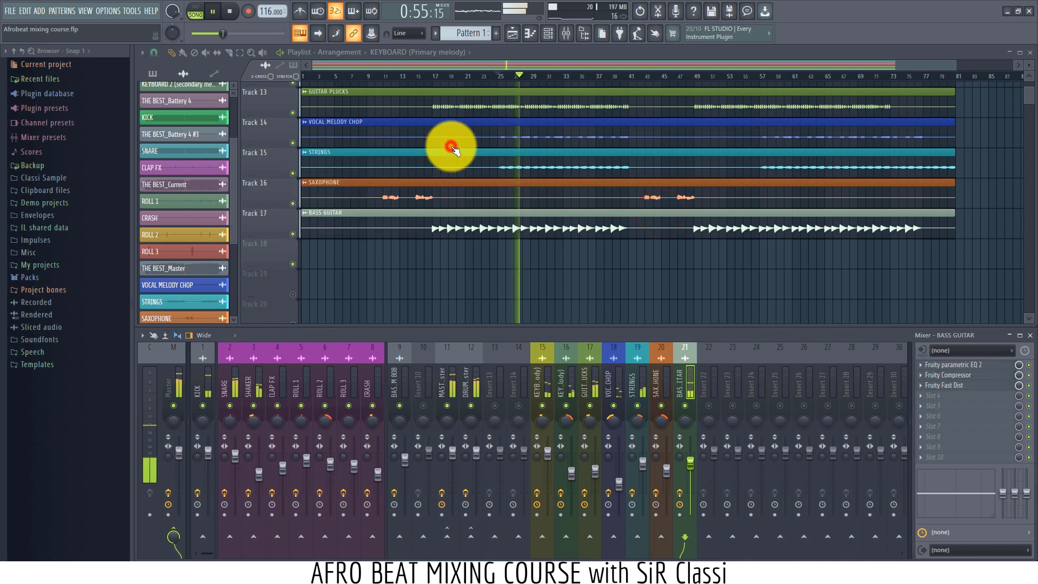
pyautogui.scroll(3, 606, 256)
pyautogui.scroll(3, 606, 256)
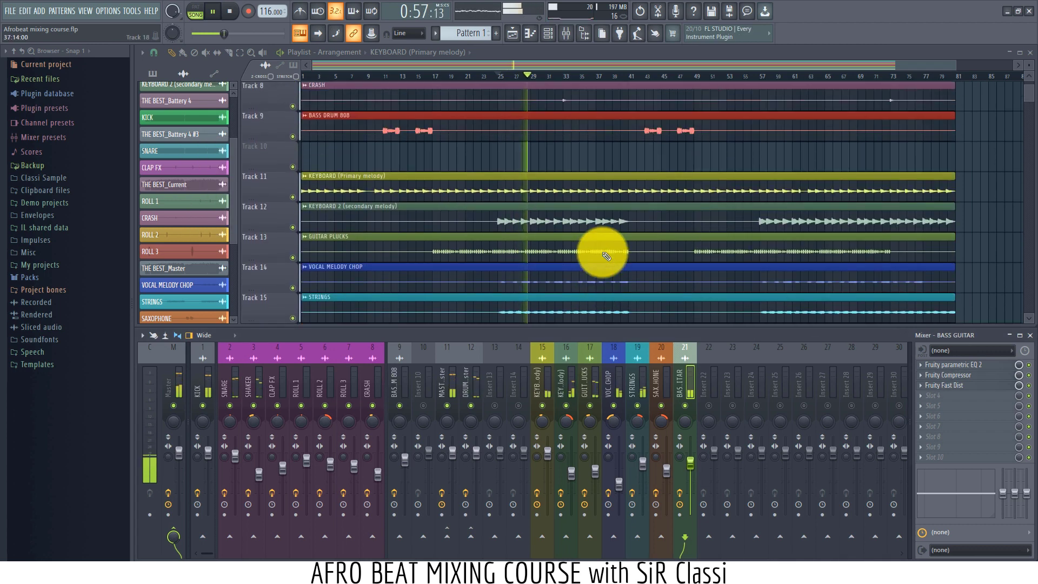
pyautogui.press('space')
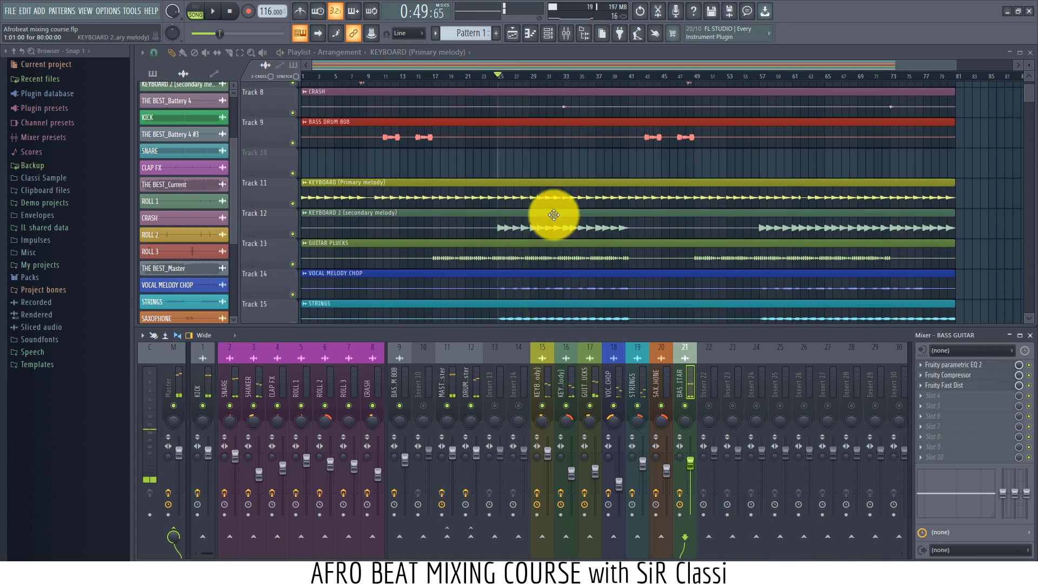
pyautogui.scroll(3, 516, 156)
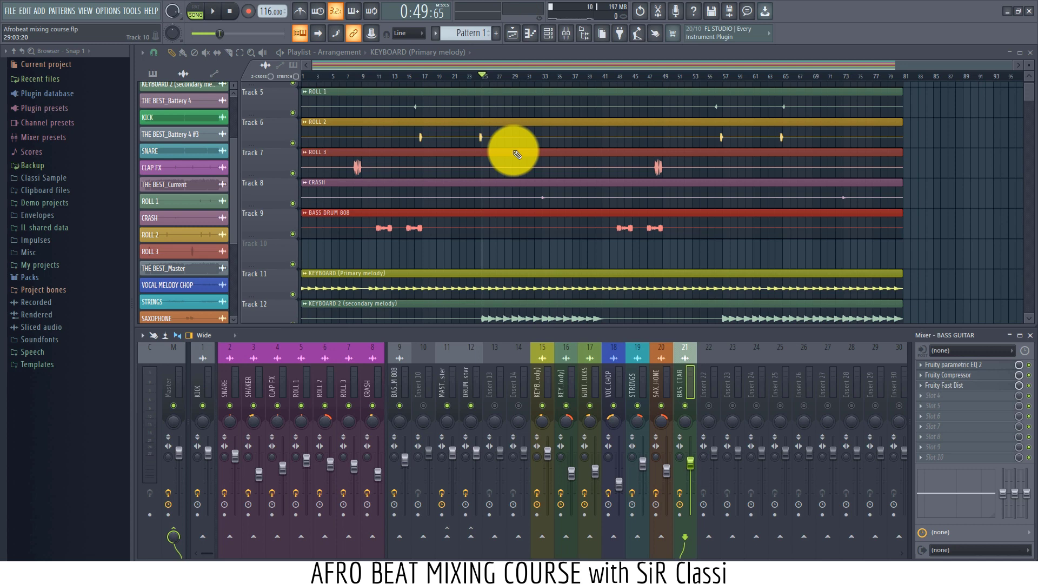
pyautogui.scroll(-6, 516, 155)
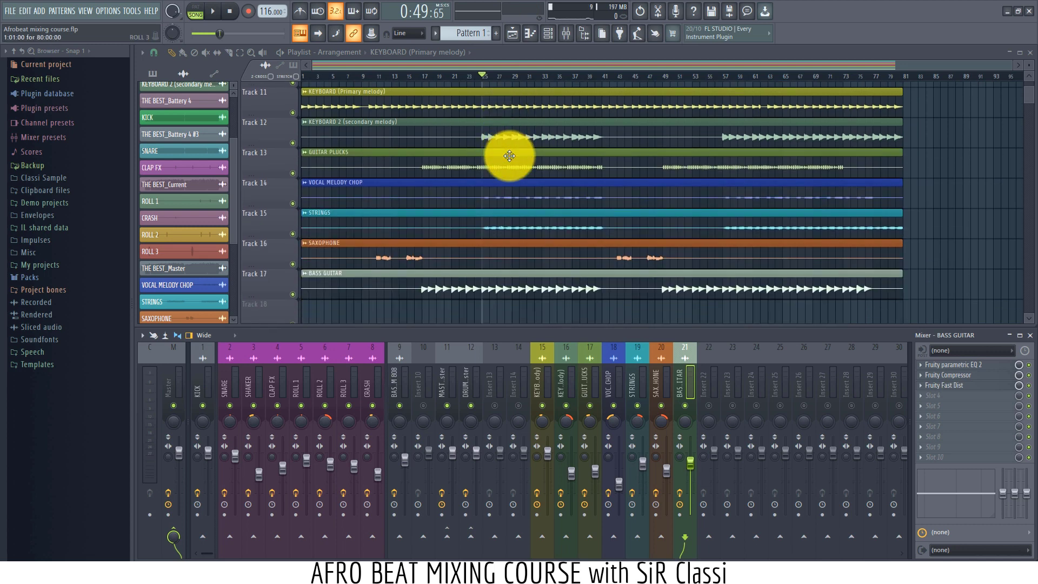